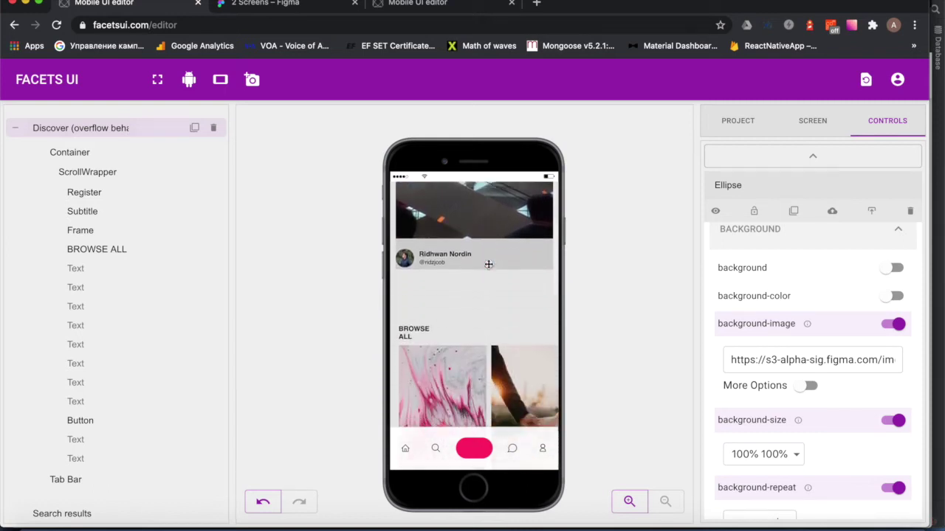
Switch off the BROWSE ALL heading's width, position, top and left settings
{"action": "scroll", "coordinate": [474, 345], "scroll_direction": "down", "scroll_amount": 2}
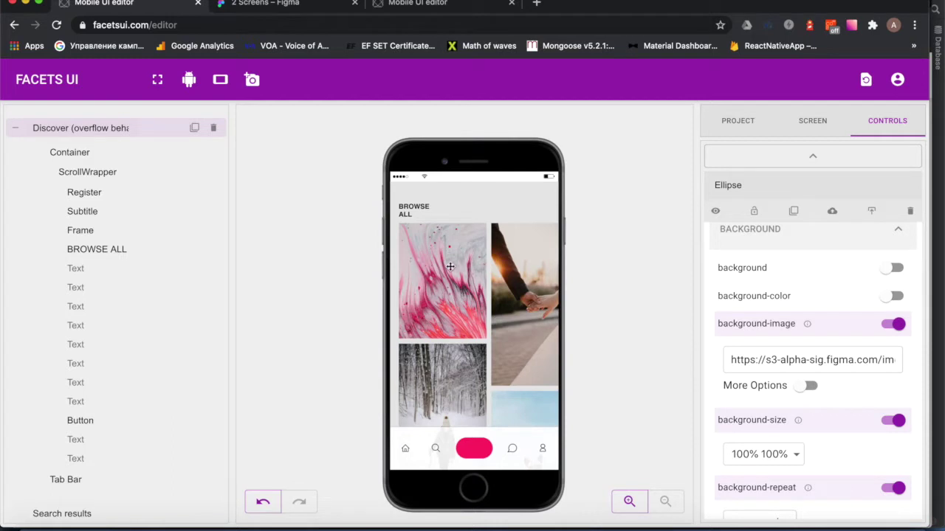
{"action": "scroll", "coordinate": [464, 361], "scroll_direction": "down", "scroll_amount": 10}
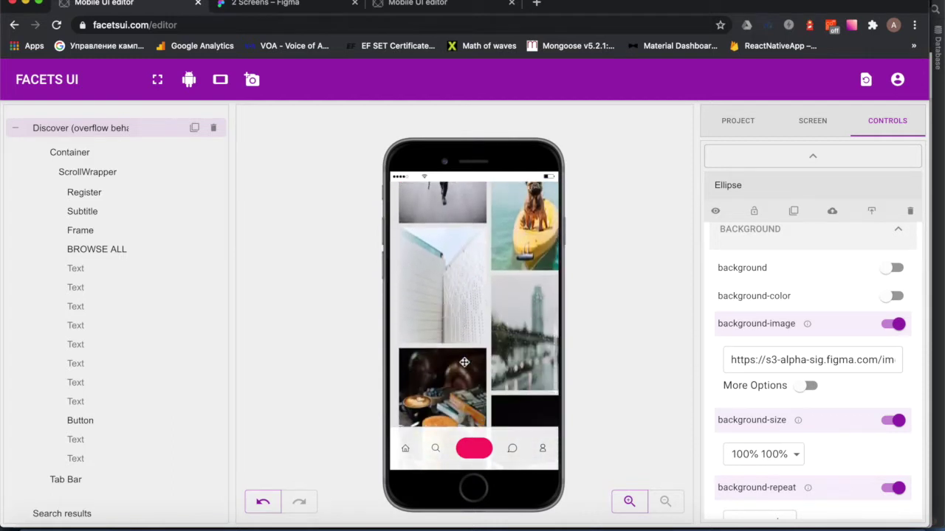
{"action": "scroll", "coordinate": [466, 363], "scroll_direction": "down", "scroll_amount": 8}
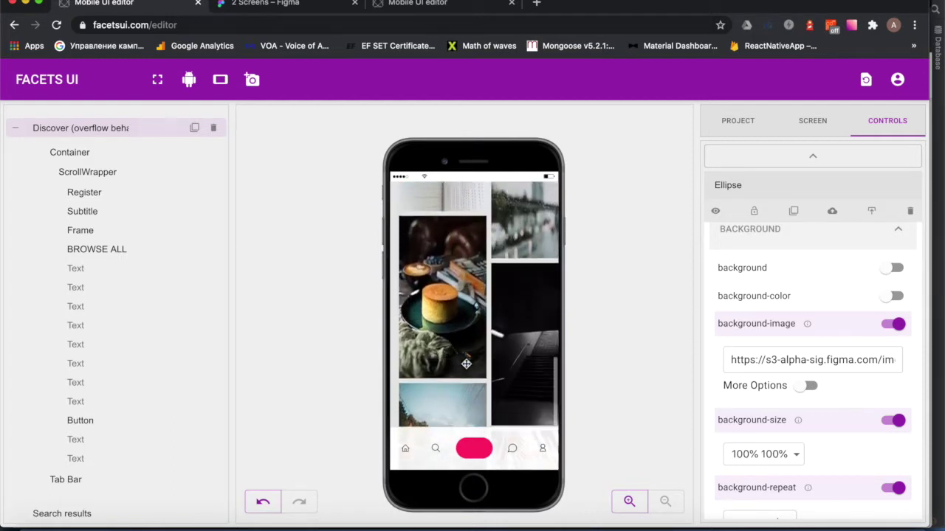
{"action": "scroll", "coordinate": [466, 364], "scroll_direction": "up", "scroll_amount": 6}
{"action": "scroll", "coordinate": [466, 363], "scroll_direction": "up", "scroll_amount": 10}
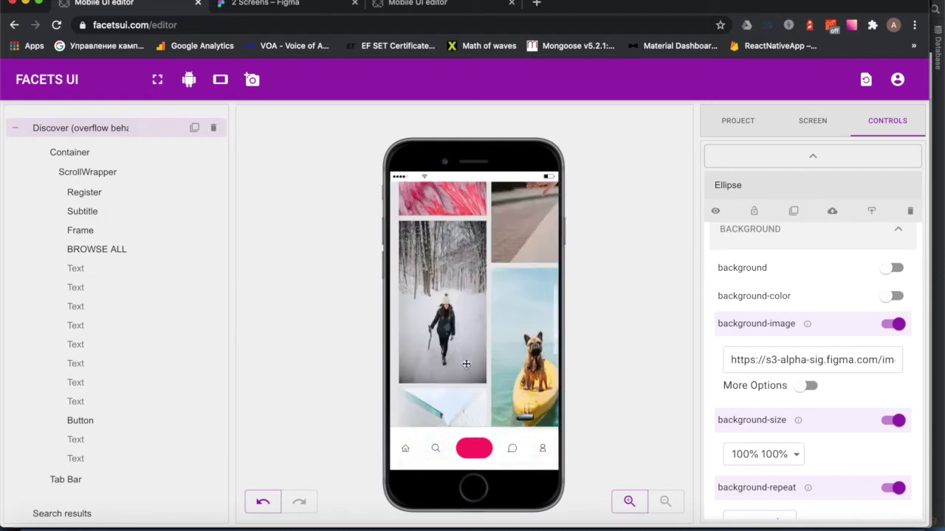
{"action": "left_click", "coordinate": [87, 253]}
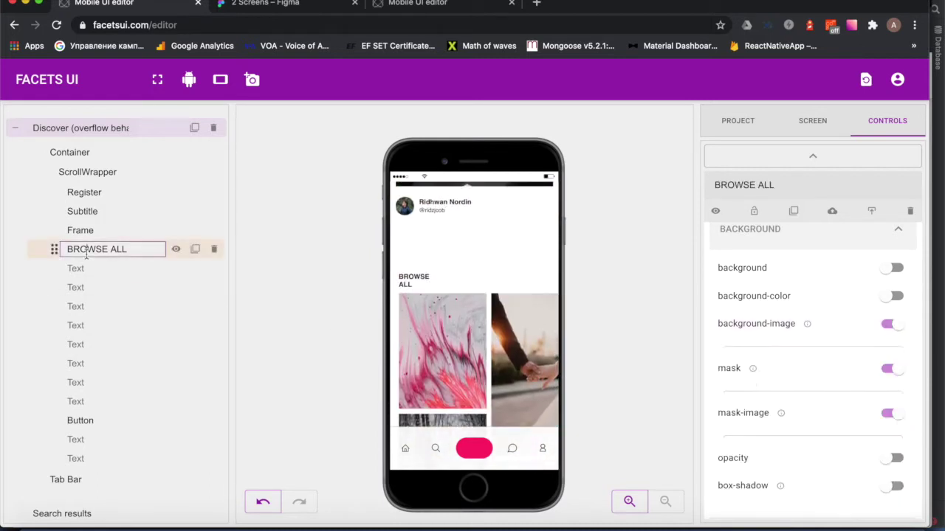
{"action": "scroll", "coordinate": [815, 354], "scroll_direction": "down", "scroll_amount": 5}
{"action": "left_click", "coordinate": [811, 295]}
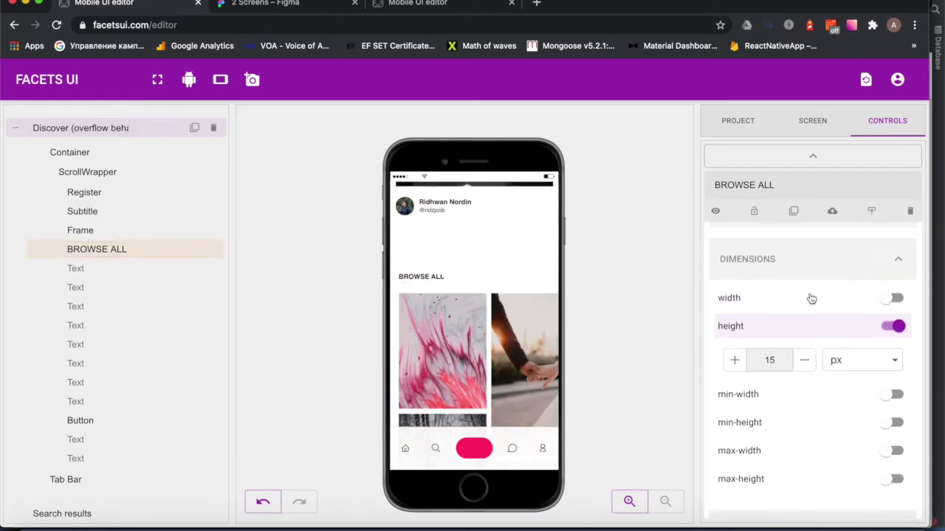
{"action": "scroll", "coordinate": [803, 327], "scroll_direction": "down", "scroll_amount": 3}
{"action": "scroll", "coordinate": [831, 334], "scroll_direction": "down", "scroll_amount": 5}
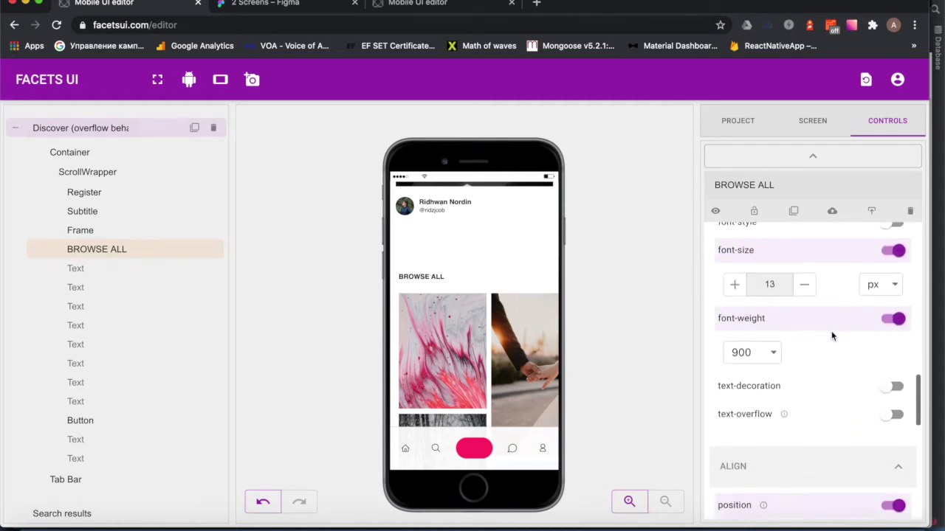
{"action": "left_click", "coordinate": [825, 296]}
{"action": "left_click", "coordinate": [824, 324]}
{"action": "left_click", "coordinate": [824, 329]}
Turn off the heading's text-align and line-height, and add an empty Grid below it
{"action": "left_click", "coordinate": [812, 396]}
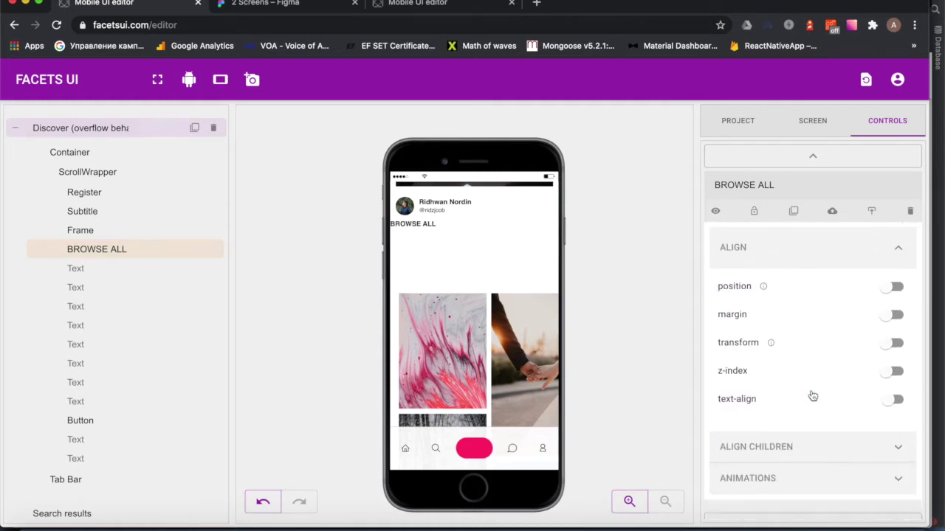
{"action": "scroll", "coordinate": [799, 421], "scroll_direction": "down", "scroll_amount": 3}
{"action": "left_click", "coordinate": [809, 382]}
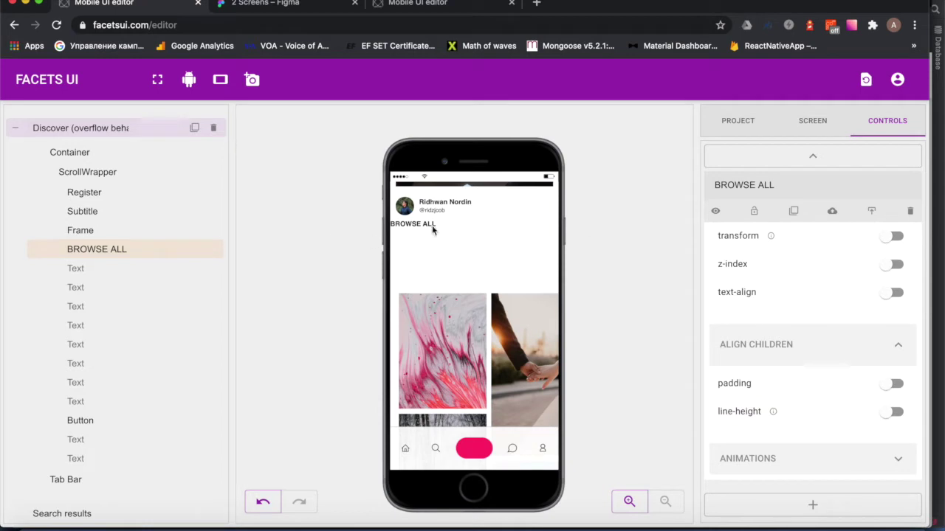
{"action": "left_click", "coordinate": [812, 156]}
{"action": "left_click_drag", "start_coordinate": [729, 181], "coordinate": [416, 227]}
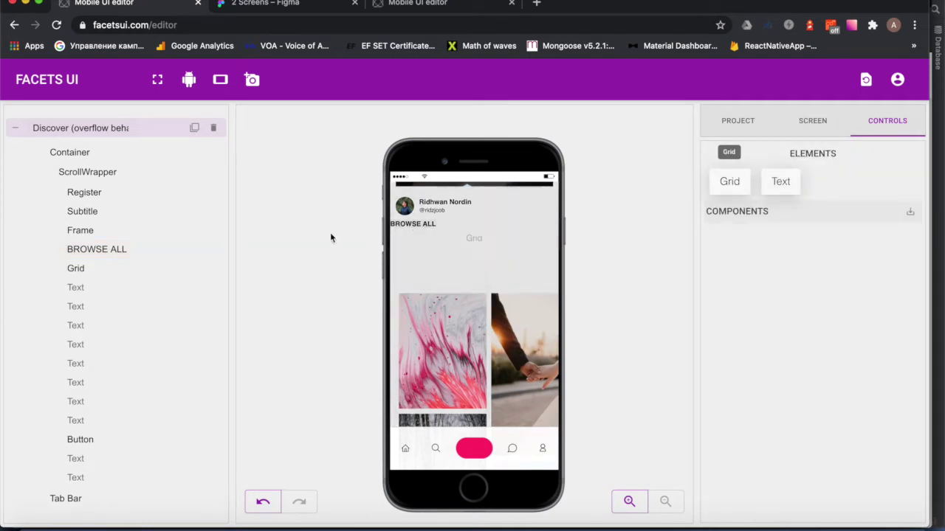
Move BROWSE ALL into the Grid and rename the Grid to 'Title'
{"action": "left_click_drag", "start_coordinate": [70, 250], "coordinate": [68, 253]}
{"action": "double_click", "coordinate": [74, 249]}
{"action": "key", "text": "BackSpace"}
{"action": "key", "text": "BackSpace"}
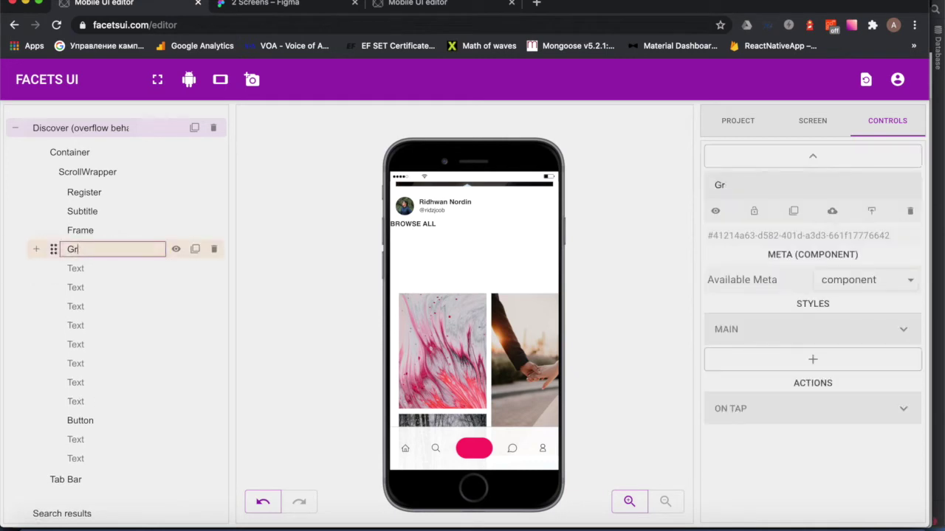
{"action": "type", "text": "Title"}
{"action": "key", "text": "Return"}
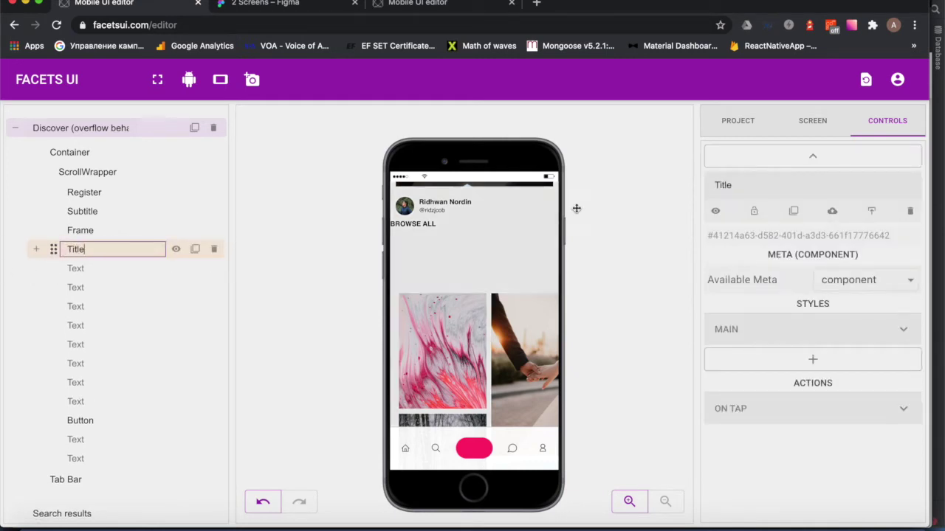
Give Title's children 25px 15px 10px padding
{"action": "left_click", "coordinate": [787, 329]}
{"action": "left_click", "coordinate": [780, 373]}
{"action": "left_click", "coordinate": [792, 295]}
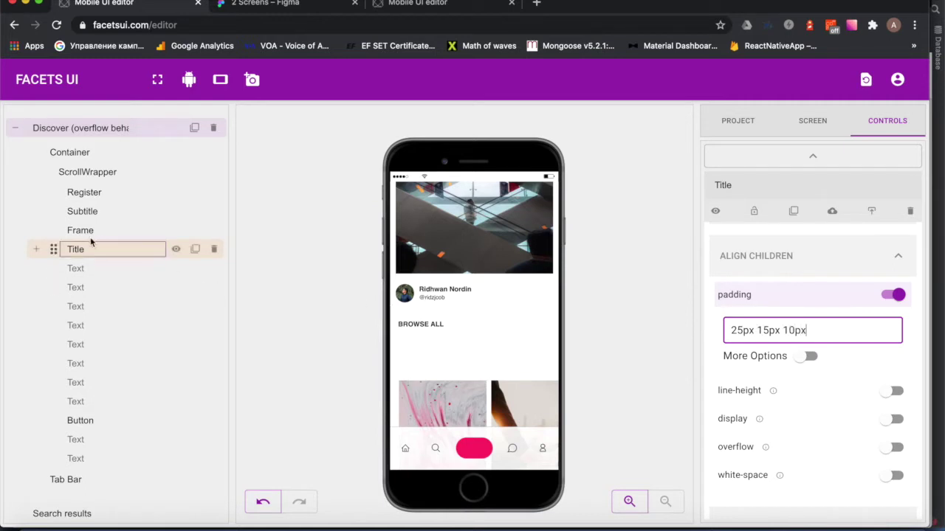
{"action": "left_click", "coordinate": [177, 272]}
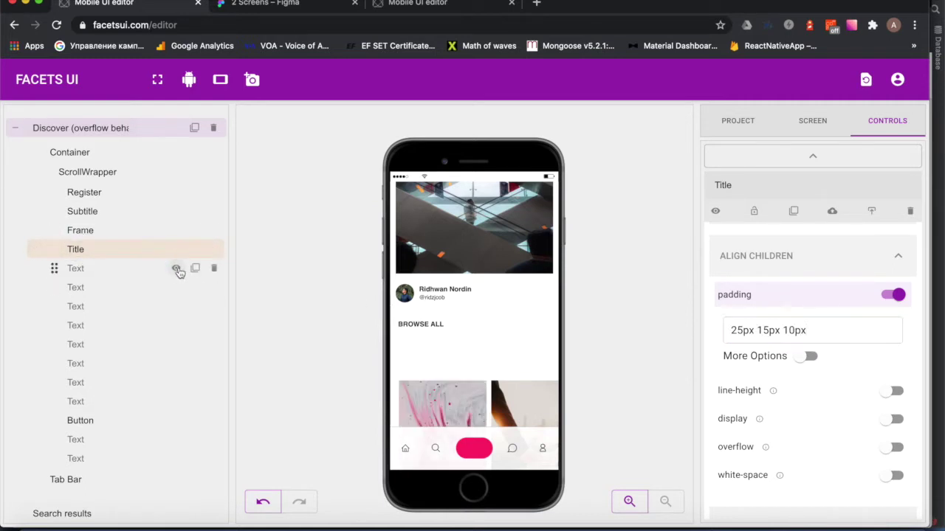
Add a Grid named Gallery below Title holding two nested Column containers
{"action": "left_click", "coordinate": [768, 211]}
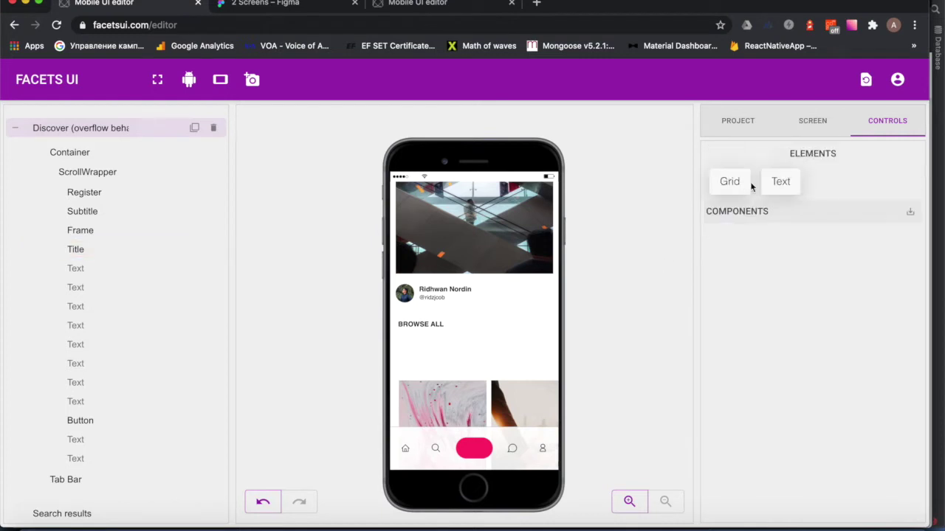
{"action": "left_click_drag", "start_coordinate": [729, 181], "coordinate": [431, 341]}
{"action": "left_click", "coordinate": [107, 268]}
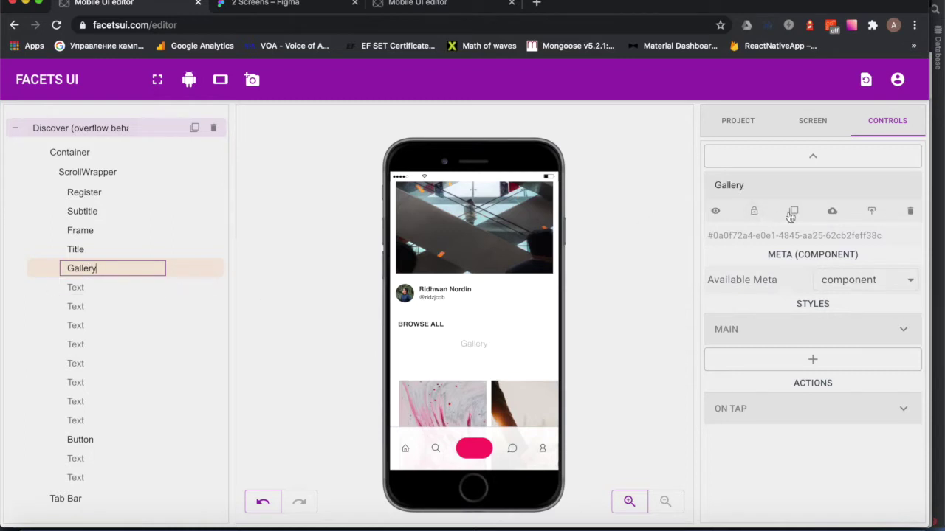
{"action": "left_click", "coordinate": [194, 269]}
{"action": "left_click_drag", "start_coordinate": [74, 287], "coordinate": [47, 270]}
{"action": "left_click", "coordinate": [108, 286]}
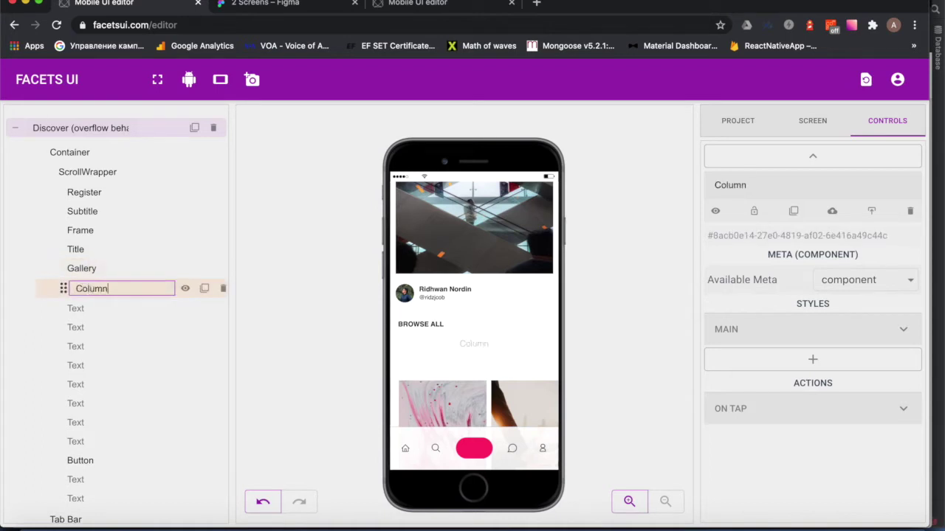
{"action": "left_click", "coordinate": [195, 289]}
Move three Text photo items into the first Column
{"action": "scroll", "coordinate": [173, 300], "scroll_direction": "down", "scroll_amount": 2}
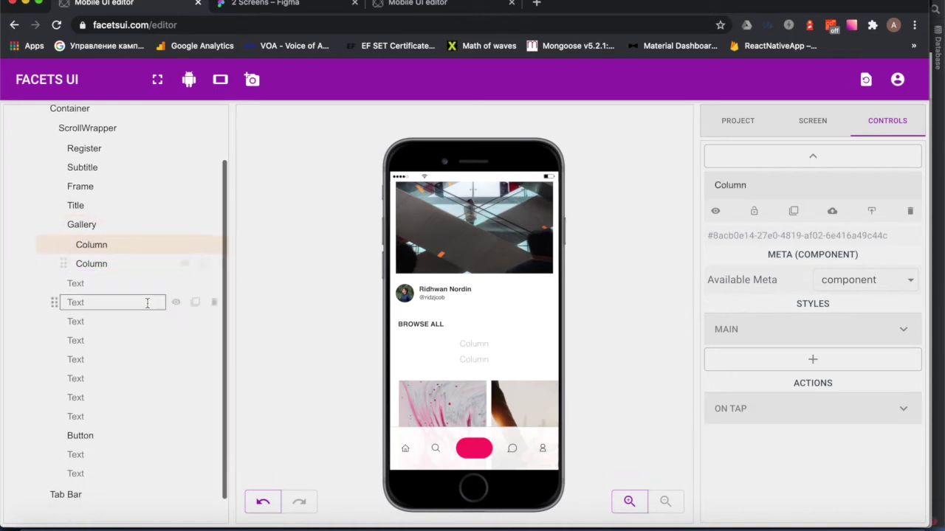
{"action": "scroll", "coordinate": [439, 299], "scroll_direction": "down", "scroll_amount": 3}
{"action": "scroll", "coordinate": [440, 298], "scroll_direction": "down", "scroll_amount": 3}
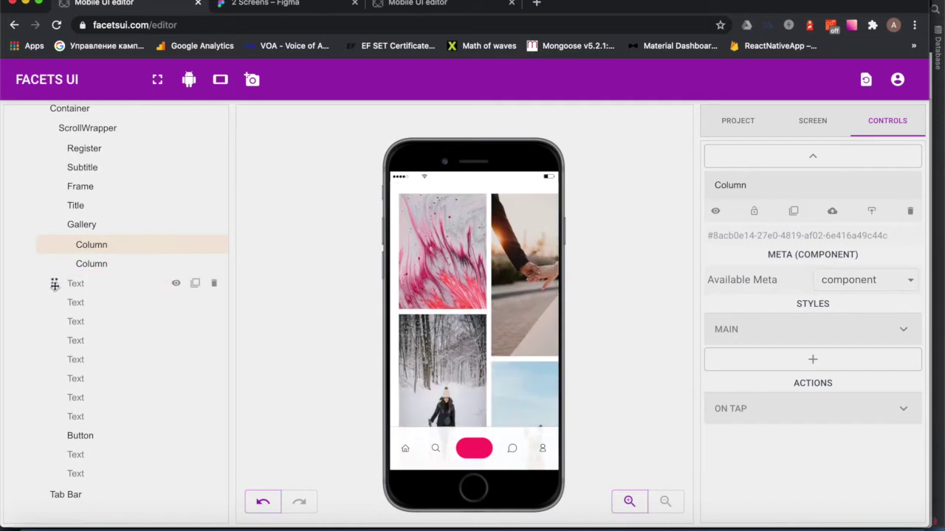
{"action": "left_click_drag", "start_coordinate": [54, 285], "coordinate": [78, 249]}
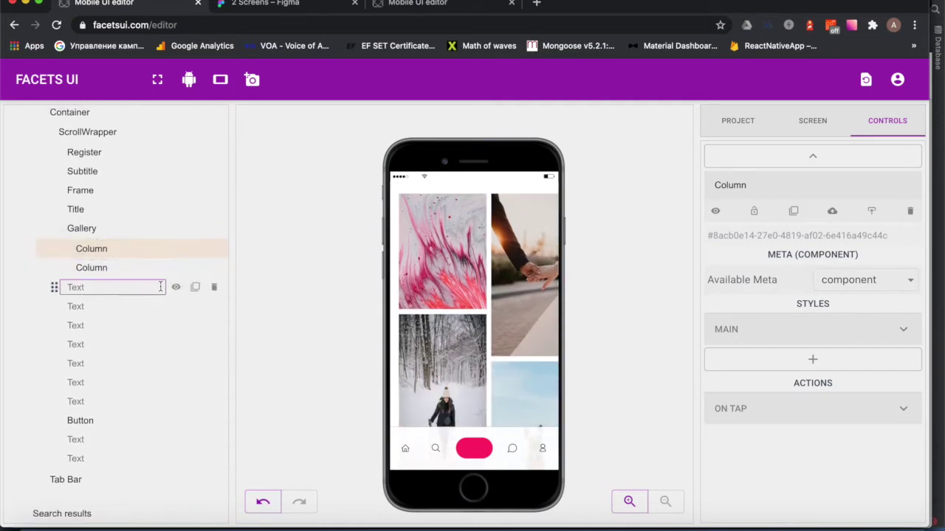
{"action": "scroll", "coordinate": [450, 317], "scroll_direction": "down", "scroll_amount": 4}
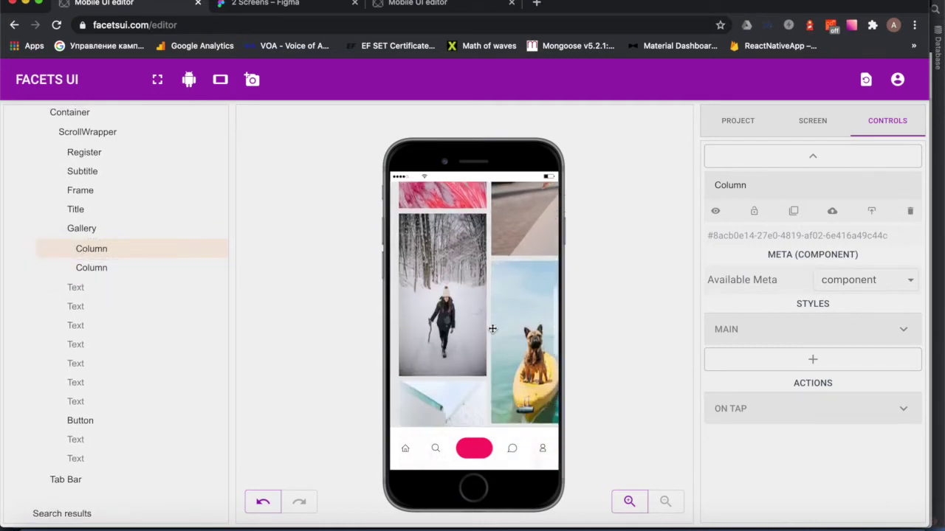
{"action": "scroll", "coordinate": [439, 295], "scroll_direction": "up", "scroll_amount": 5}
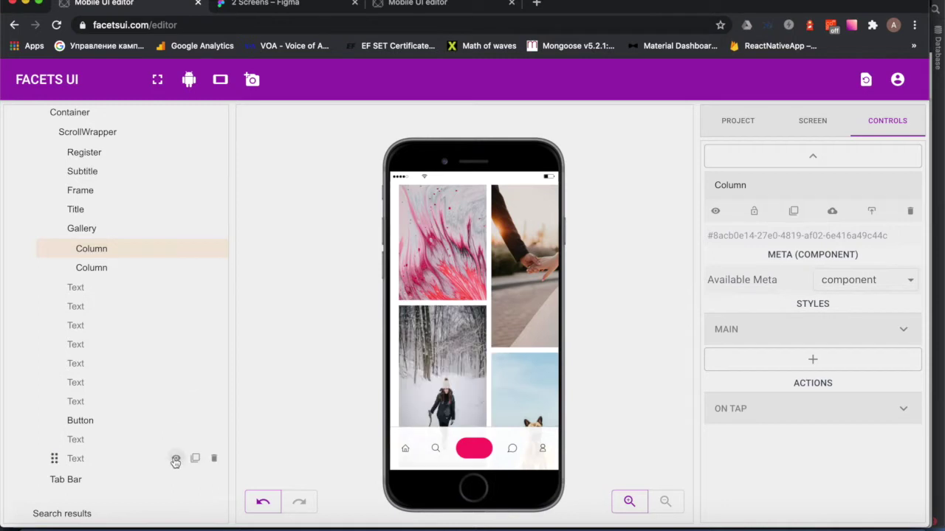
{"action": "left_click_drag", "start_coordinate": [54, 458], "coordinate": [92, 268]}
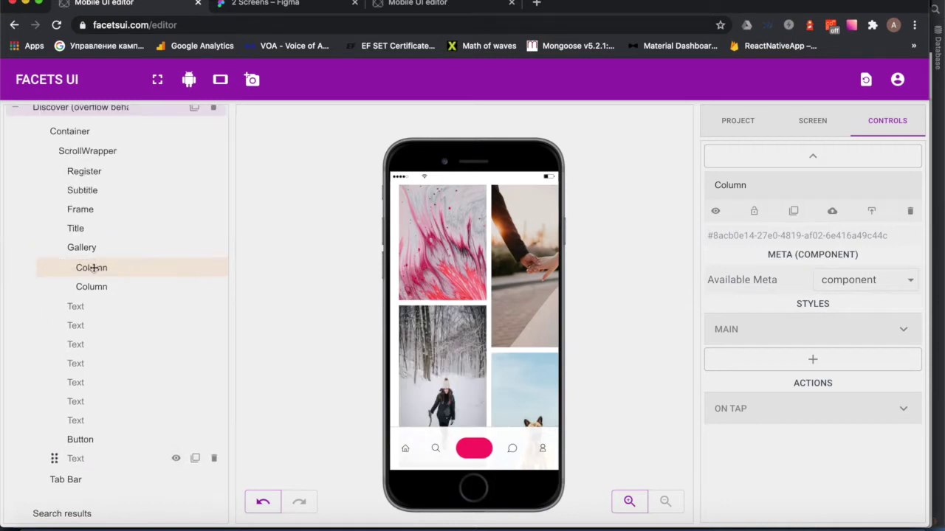
{"action": "scroll", "coordinate": [495, 306], "scroll_direction": "down", "scroll_amount": 3}
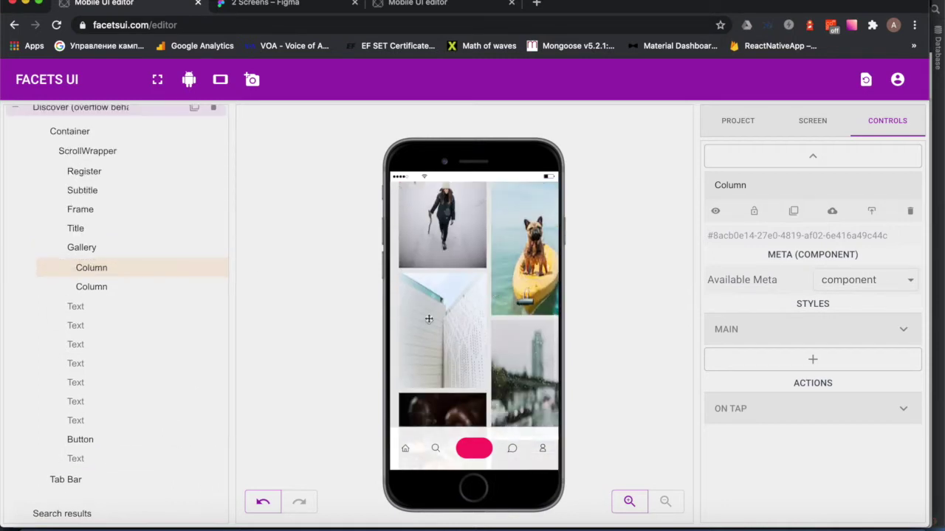
{"action": "left_click", "coordinate": [429, 319]}
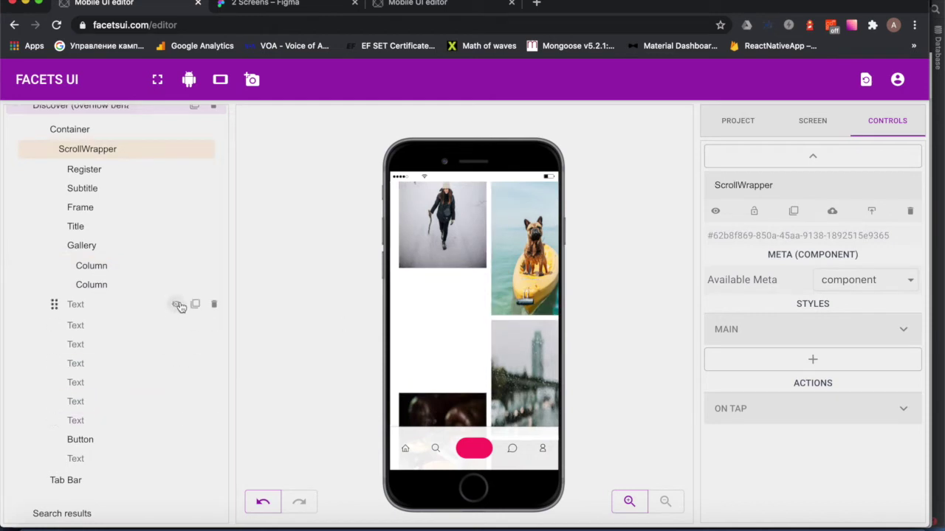
{"action": "left_click_drag", "start_coordinate": [53, 304], "coordinate": [81, 287]}
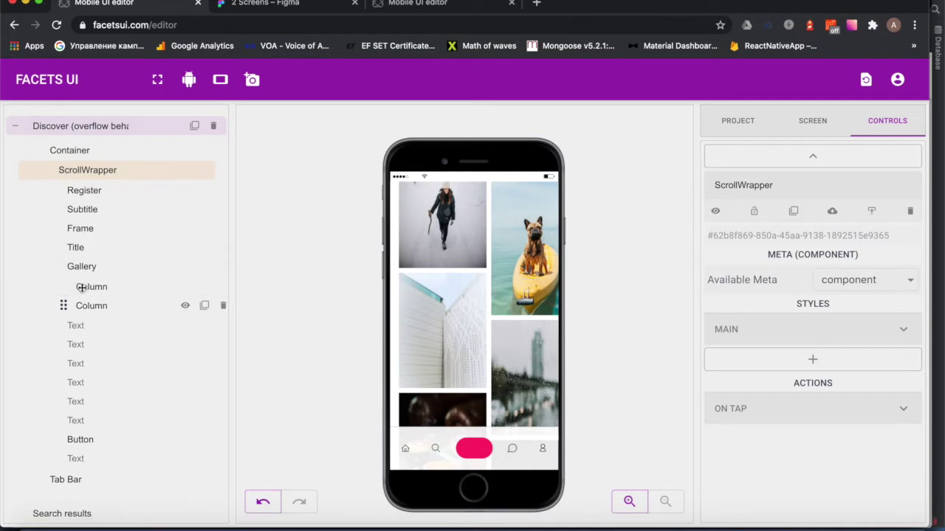
Rename the second column to Column1 and move a Text layer into Column
{"action": "double_click", "coordinate": [125, 307]}
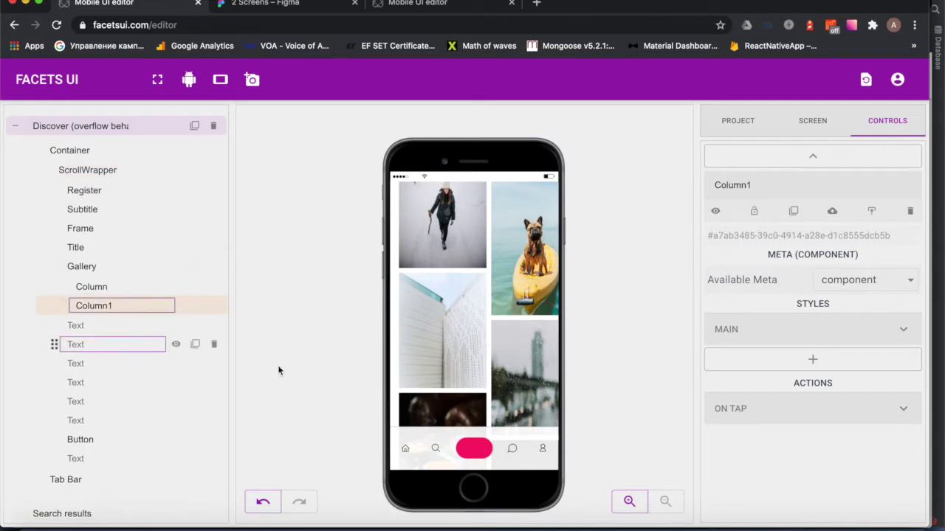
{"action": "scroll", "coordinate": [446, 312], "scroll_direction": "down", "scroll_amount": 5}
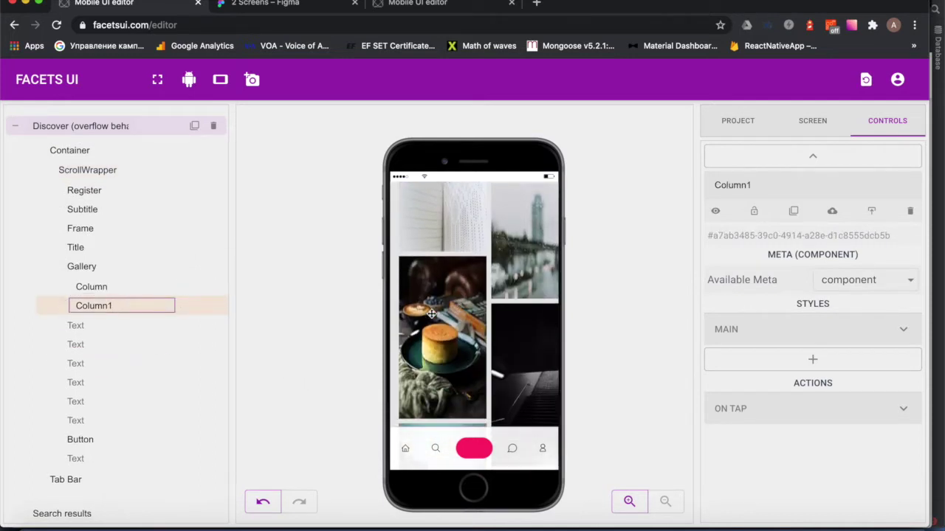
{"action": "left_click", "coordinate": [432, 314]}
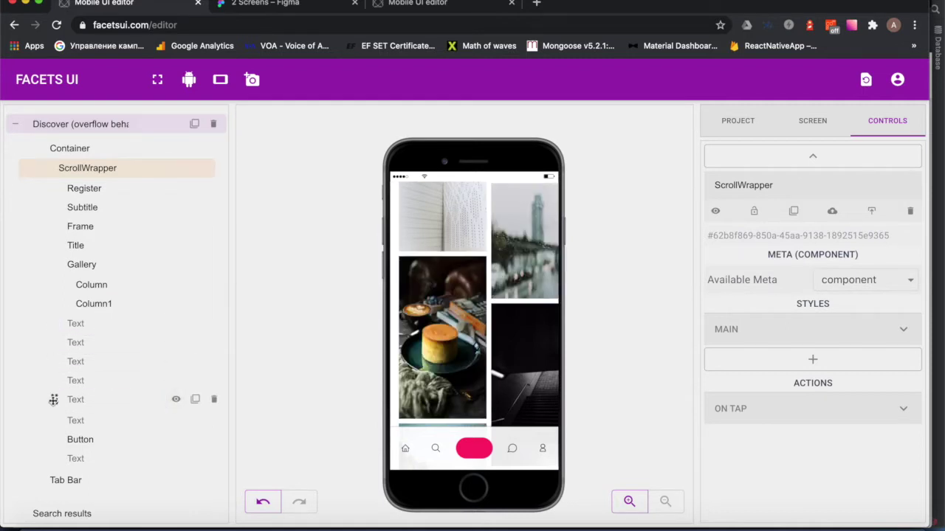
{"action": "left_click_drag", "start_coordinate": [53, 399], "coordinate": [85, 306]}
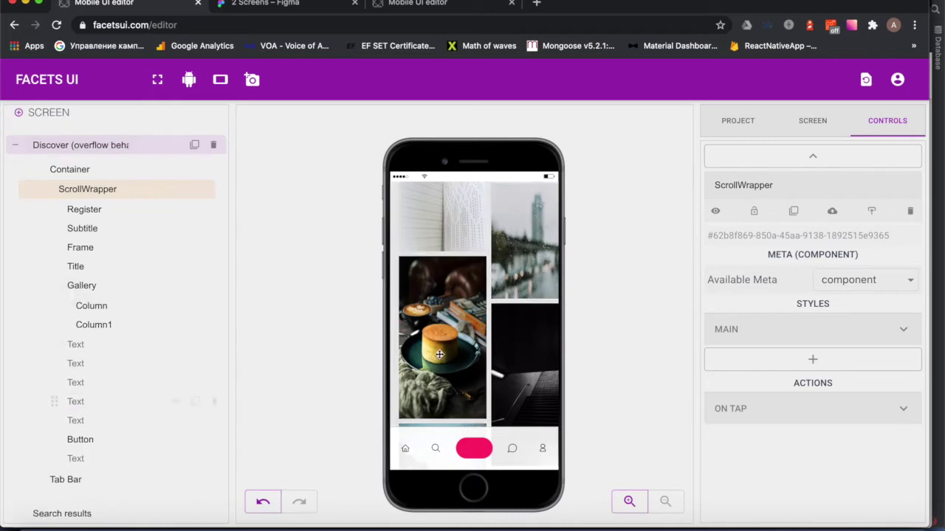
{"action": "scroll", "coordinate": [439, 355], "scroll_direction": "down", "scroll_amount": 5}
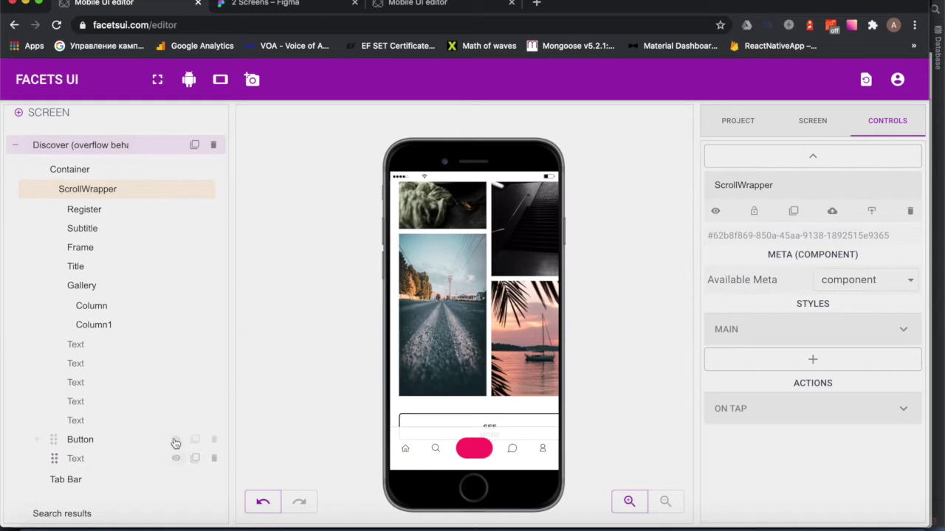
Move the remaining loose Text layers into Column1
{"action": "left_click_drag", "start_coordinate": [67, 418], "coordinate": [116, 333]}
{"action": "scroll", "coordinate": [472, 302], "scroll_direction": "up", "scroll_amount": 15}
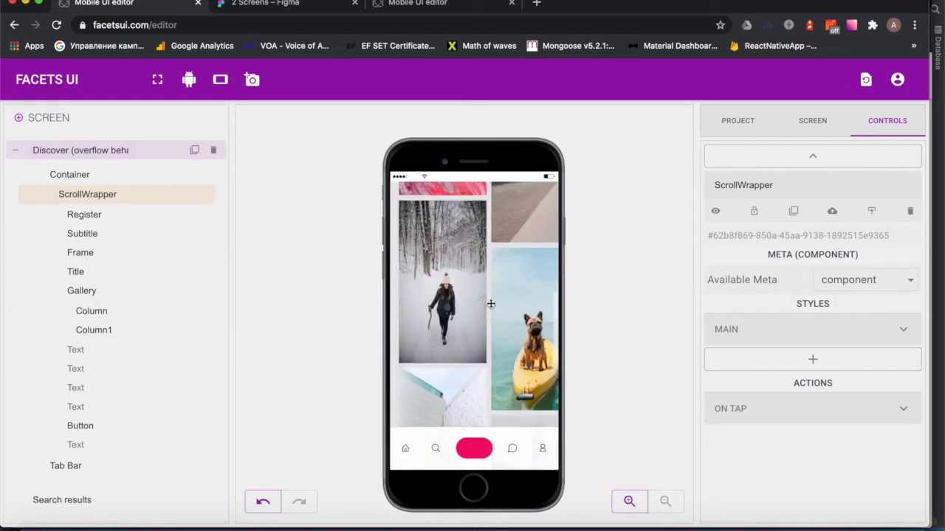
{"action": "scroll", "coordinate": [475, 349], "scroll_direction": "down", "scroll_amount": 2}
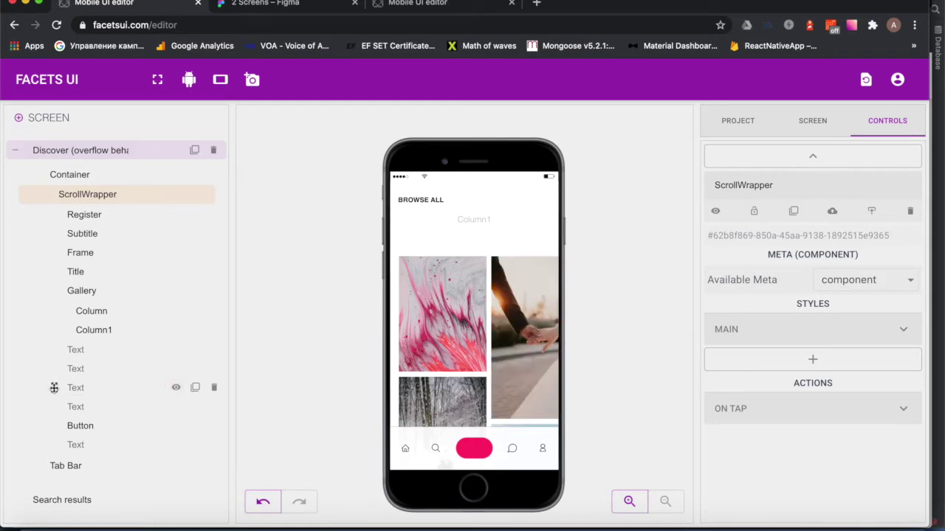
{"action": "left_click_drag", "start_coordinate": [54, 388], "coordinate": [90, 330]}
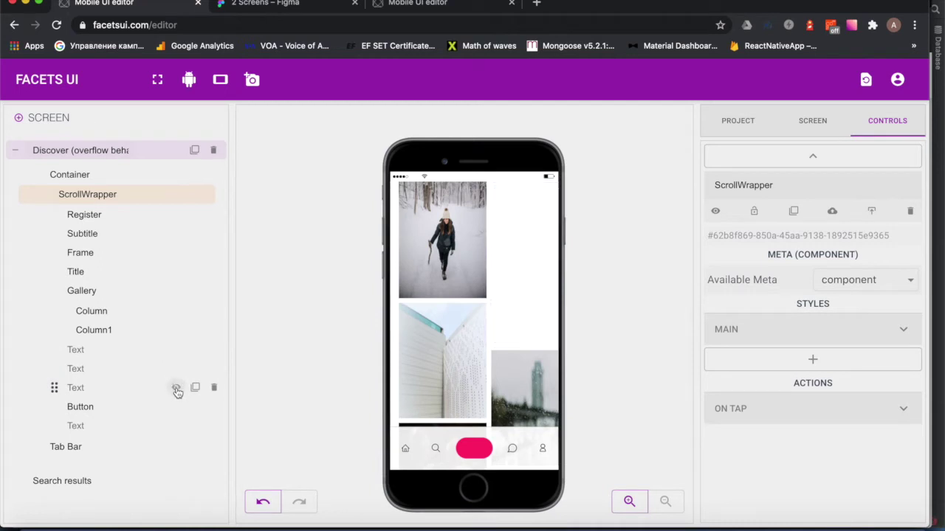
{"action": "left_click_drag", "start_coordinate": [52, 389], "coordinate": [86, 330]}
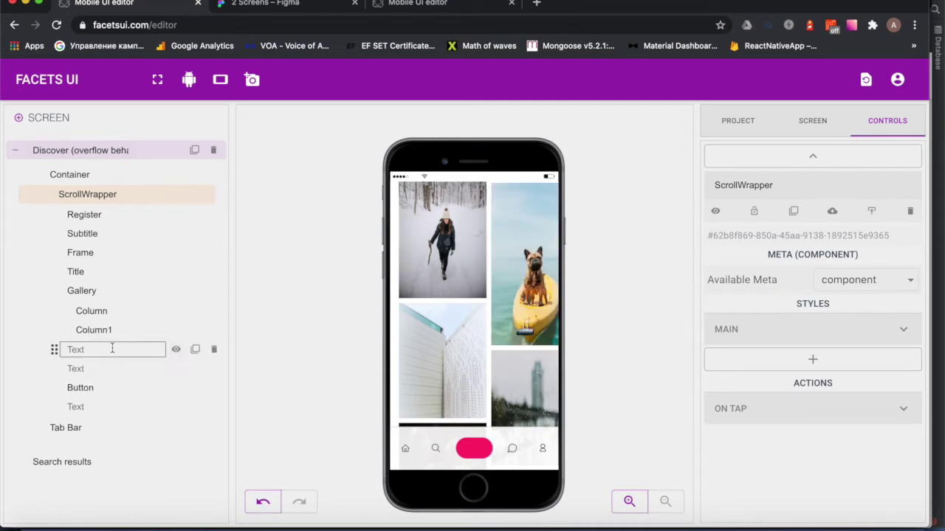
{"action": "left_click_drag", "start_coordinate": [67, 345], "coordinate": [64, 334]}
{"action": "scroll", "coordinate": [480, 318], "scroll_direction": "up", "scroll_amount": 10}
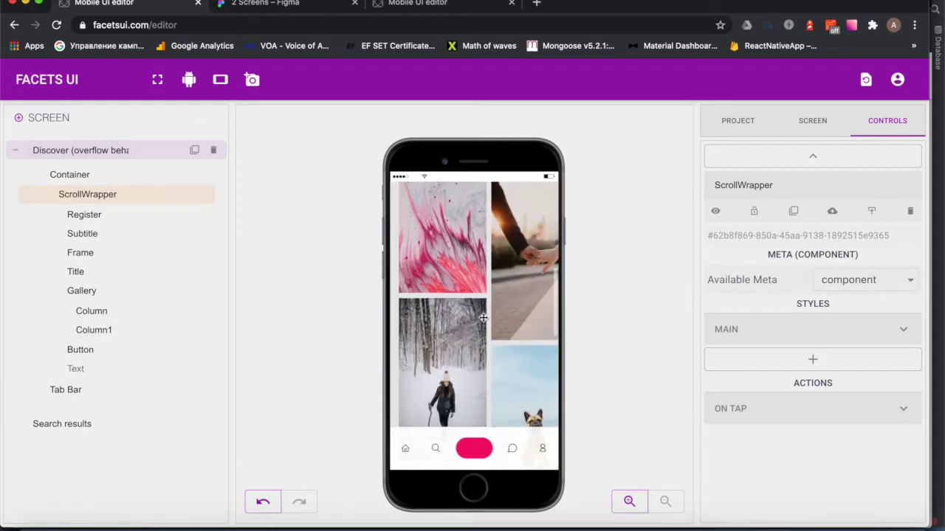
{"action": "scroll", "coordinate": [483, 317], "scroll_direction": "down", "scroll_amount": 2}
{"action": "scroll", "coordinate": [483, 317], "scroll_direction": "down", "scroll_amount": 4}
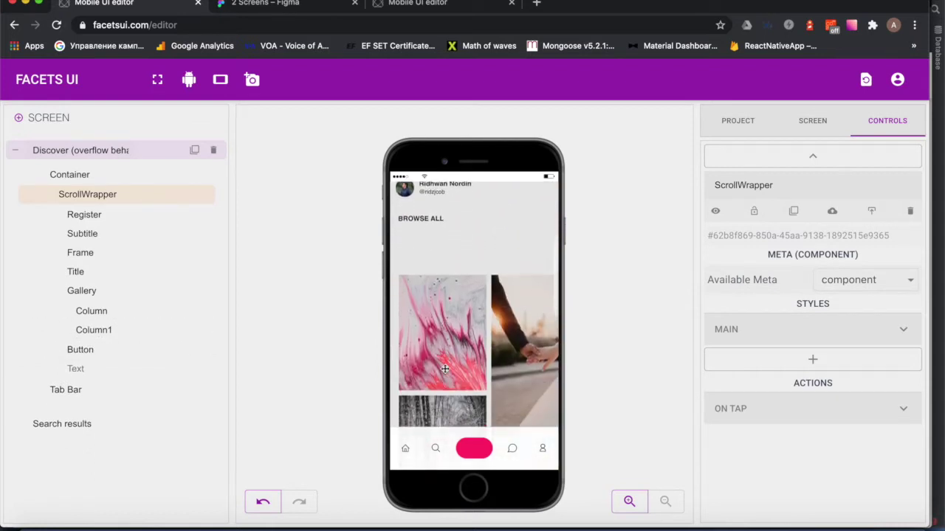
Switch off positioning on the first image in Column
{"action": "left_click", "coordinate": [46, 311]}
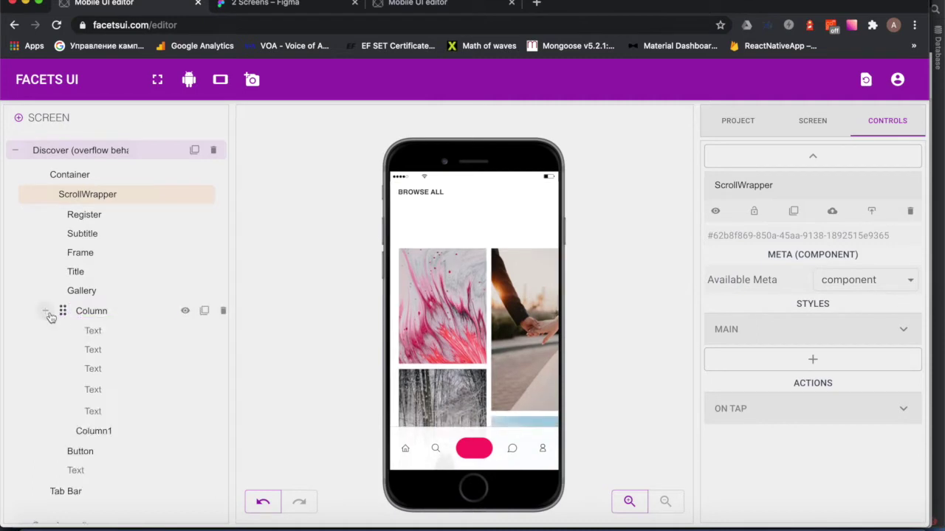
{"action": "left_click", "coordinate": [141, 325]}
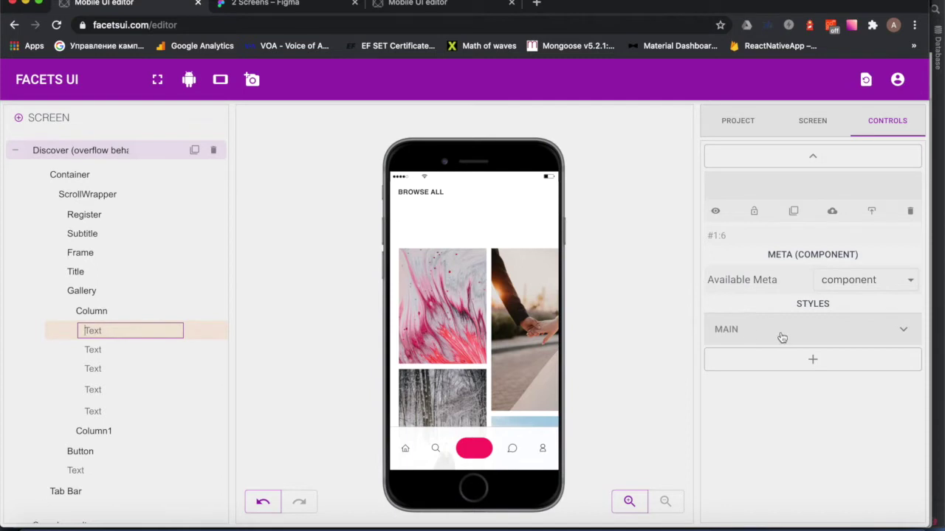
{"action": "left_click", "coordinate": [781, 337]}
{"action": "scroll", "coordinate": [811, 347], "scroll_direction": "down", "scroll_amount": 2}
{"action": "left_click", "coordinate": [811, 279]}
{"action": "left_click", "coordinate": [820, 323]}
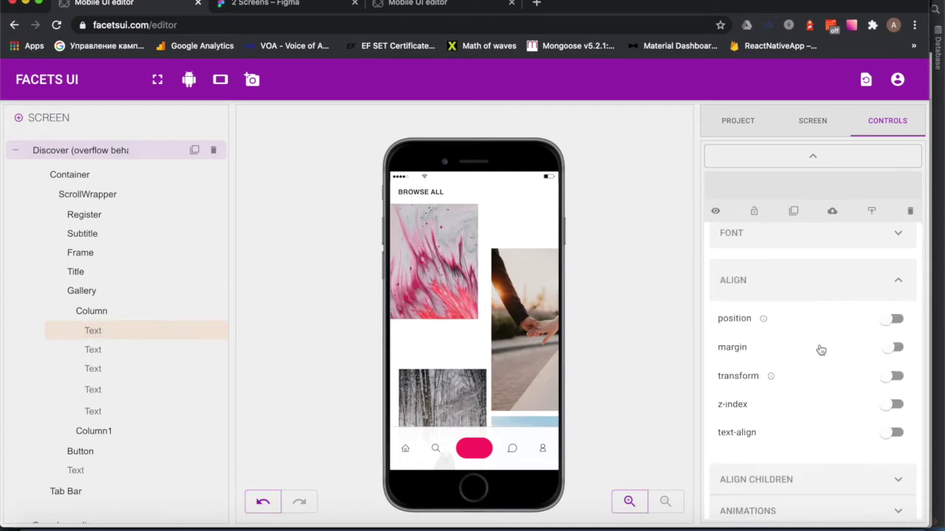
{"action": "scroll", "coordinate": [760, 317], "scroll_direction": "up", "scroll_amount": 3}
Enable a fixed width on Column and give Column1 a percentage width
{"action": "double_click", "coordinate": [92, 311]}
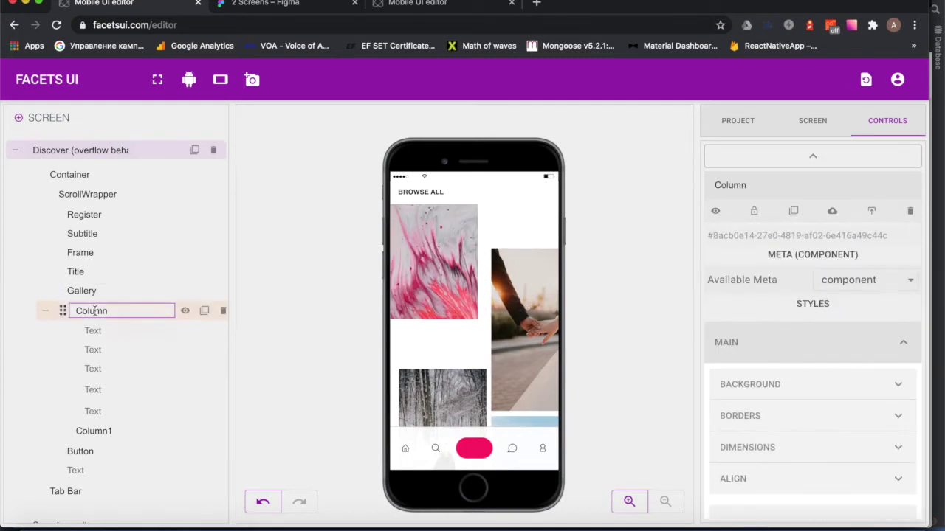
{"action": "left_click", "coordinate": [779, 447]}
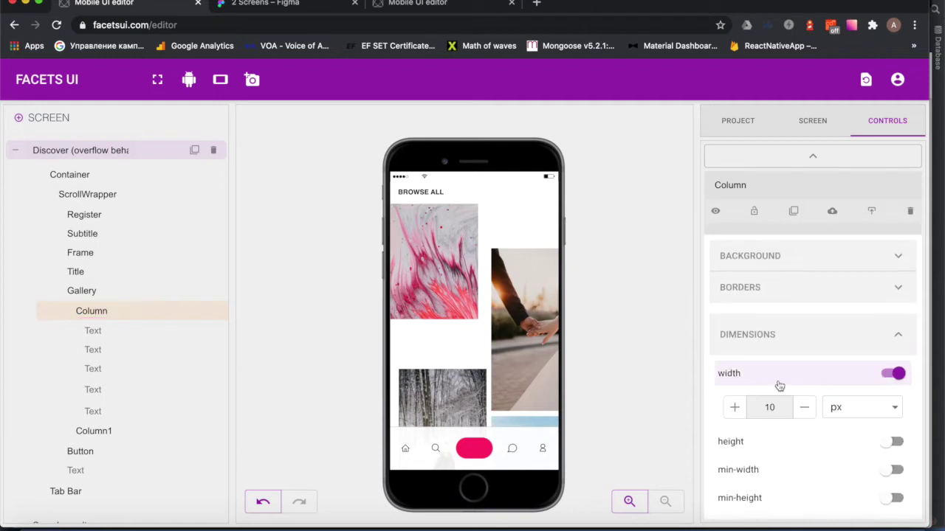
{"action": "left_click", "coordinate": [862, 406]}
{"action": "left_click", "coordinate": [849, 424]}
{"action": "left_click", "coordinate": [42, 310]}
{"action": "left_click", "coordinate": [93, 329]}
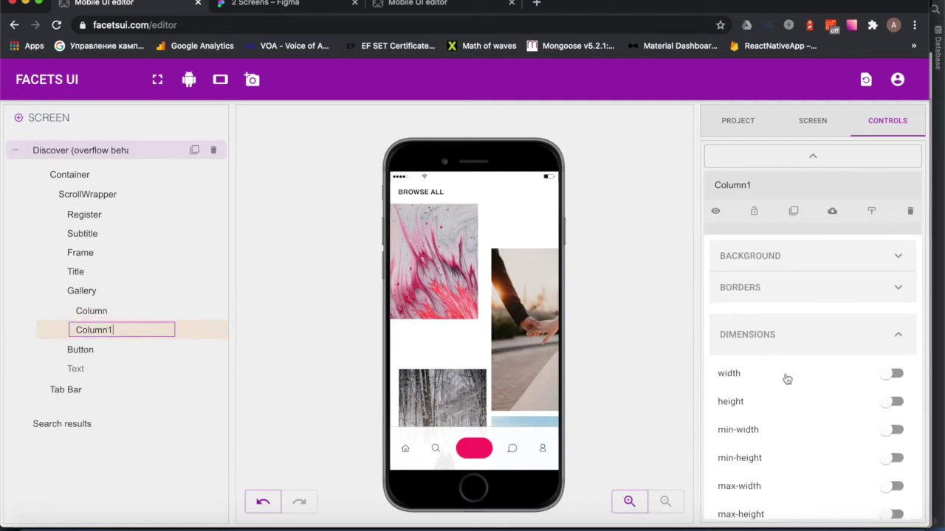
{"action": "left_click", "coordinate": [784, 377]}
{"action": "double_click", "coordinate": [771, 407]}
{"action": "left_click", "coordinate": [862, 407]}
{"action": "left_click", "coordinate": [837, 422]}
Set the first image's width to 50 %
{"action": "left_click", "coordinate": [45, 310]}
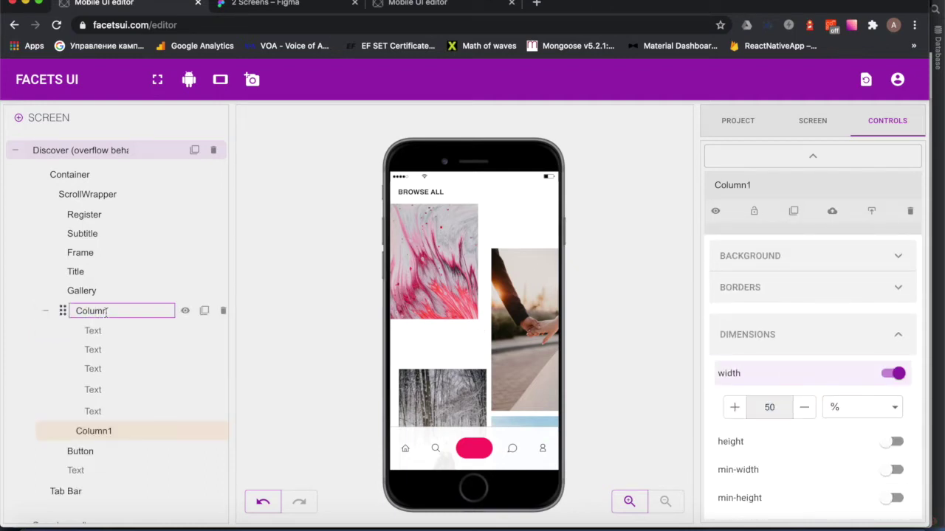
{"action": "left_click", "coordinate": [107, 310]}
{"action": "left_click", "coordinate": [93, 330]}
{"action": "scroll", "coordinate": [837, 373], "scroll_direction": "down", "scroll_amount": 1}
{"action": "left_click", "coordinate": [783, 307]}
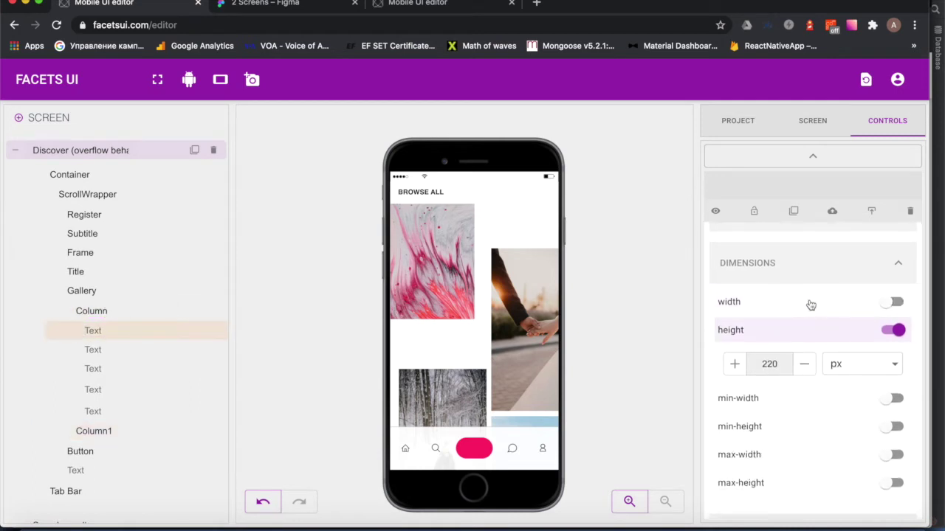
{"action": "left_click", "coordinate": [810, 305]}
{"action": "double_click", "coordinate": [772, 336]}
{"action": "type", "text": "50"}
{"action": "left_click", "coordinate": [881, 337]}
{"action": "left_click", "coordinate": [844, 353]}
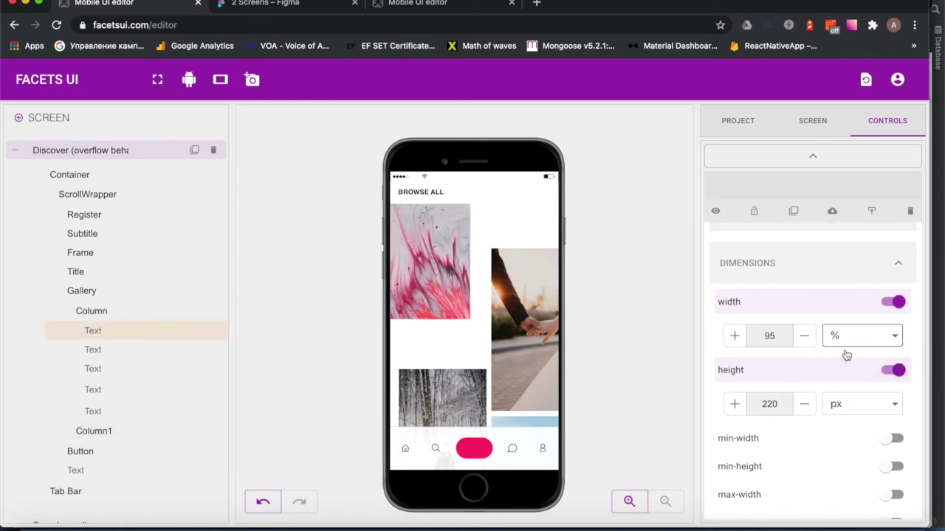
Give Column's children 5px padding
{"action": "left_click", "coordinate": [430, 305]}
{"action": "scroll", "coordinate": [837, 406], "scroll_direction": "down", "scroll_amount": 5}
{"action": "left_click", "coordinate": [783, 388]}
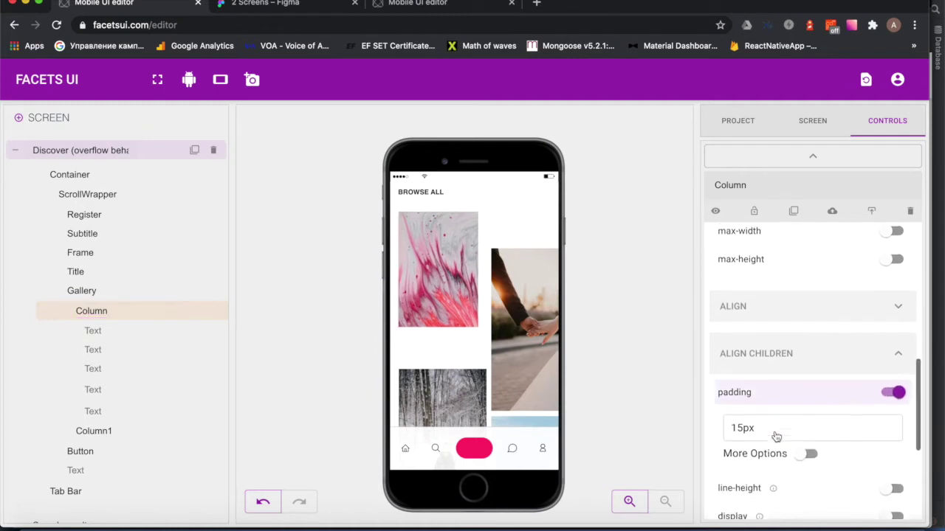
{"action": "left_click", "coordinate": [783, 417]}
{"action": "type", "text": "5"}
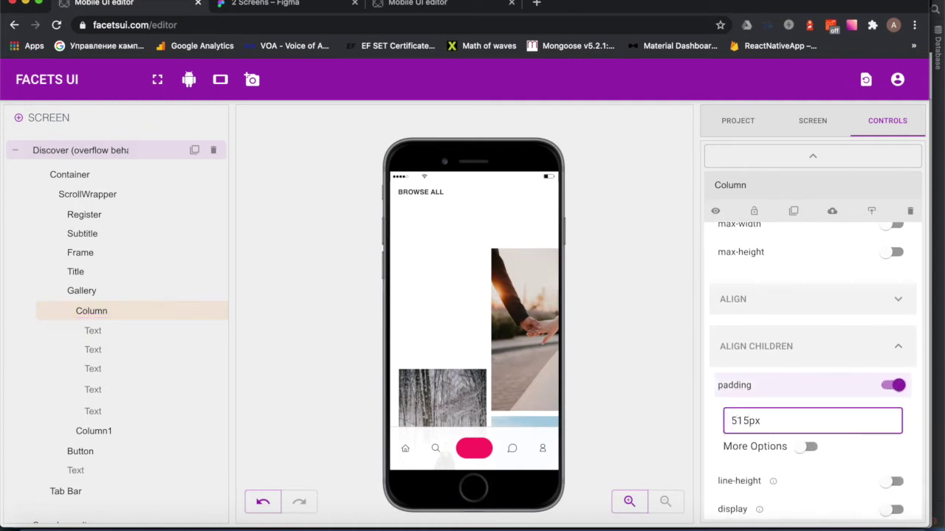
{"action": "key", "text": "Delete"}
Set the second image in Column to 95 % width
{"action": "left_click", "coordinate": [89, 349]}
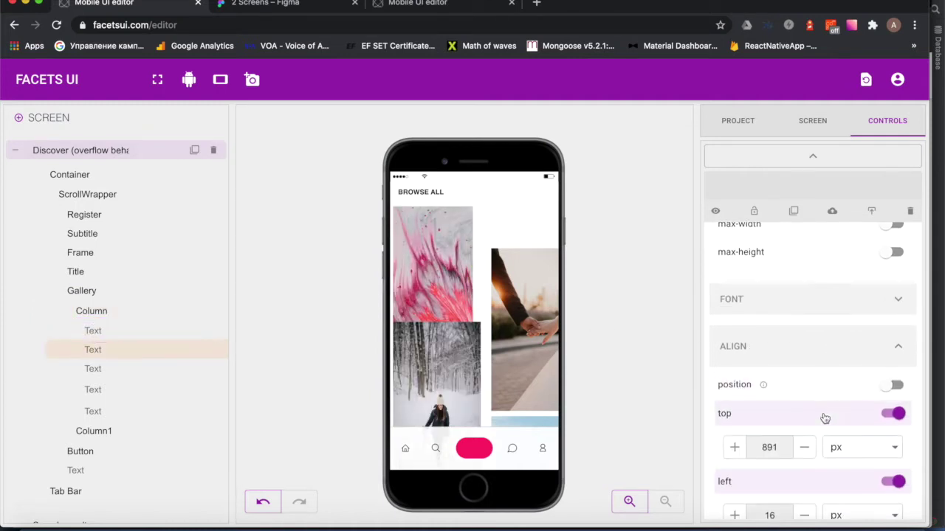
{"action": "scroll", "coordinate": [813, 398], "scroll_direction": "up", "scroll_amount": 4}
{"action": "double_click", "coordinate": [769, 309]}
{"action": "type", "text": "95"}
{"action": "left_click", "coordinate": [892, 309]}
{"action": "left_click", "coordinate": [849, 332]}
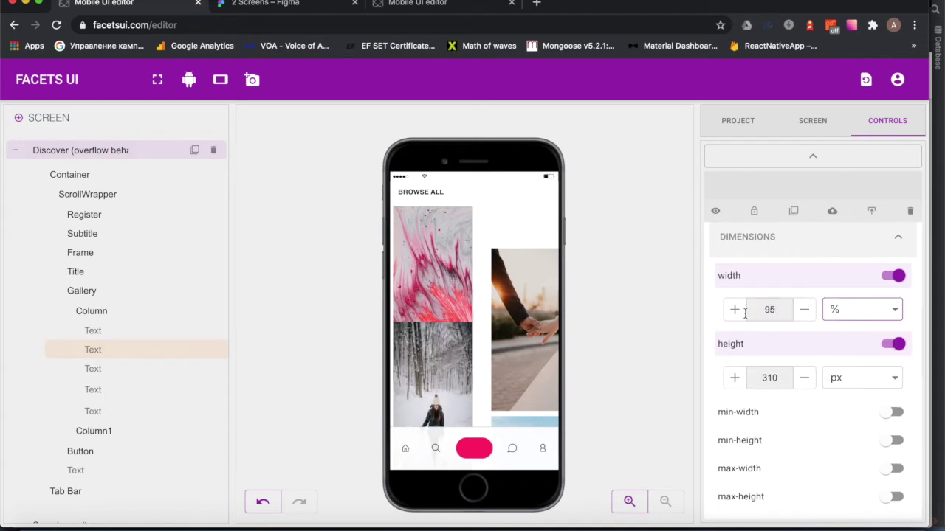
{"action": "left_click", "coordinate": [91, 311]}
{"action": "scroll", "coordinate": [756, 288], "scroll_direction": "down", "scroll_amount": 3}
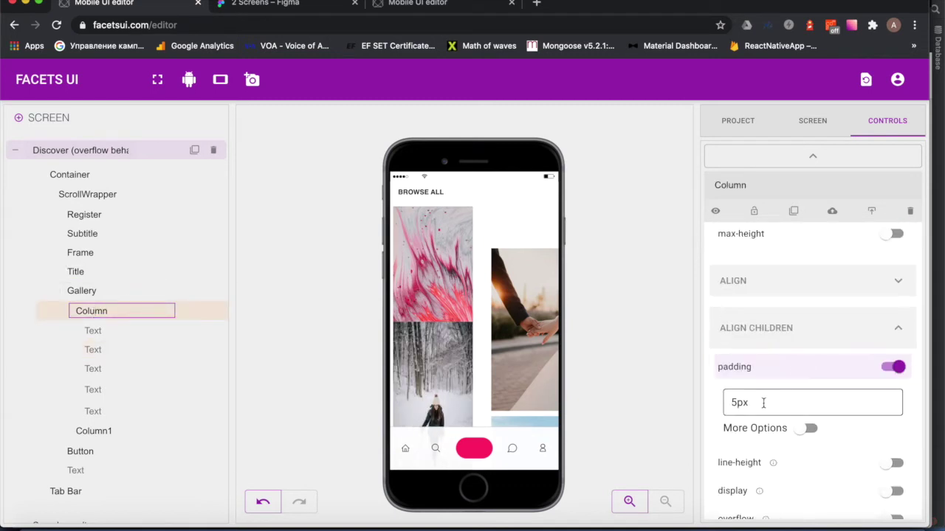
{"action": "type", "text": "0."}
Set the fourth image in Column to 95 % width
{"action": "left_click", "coordinate": [92, 369]}
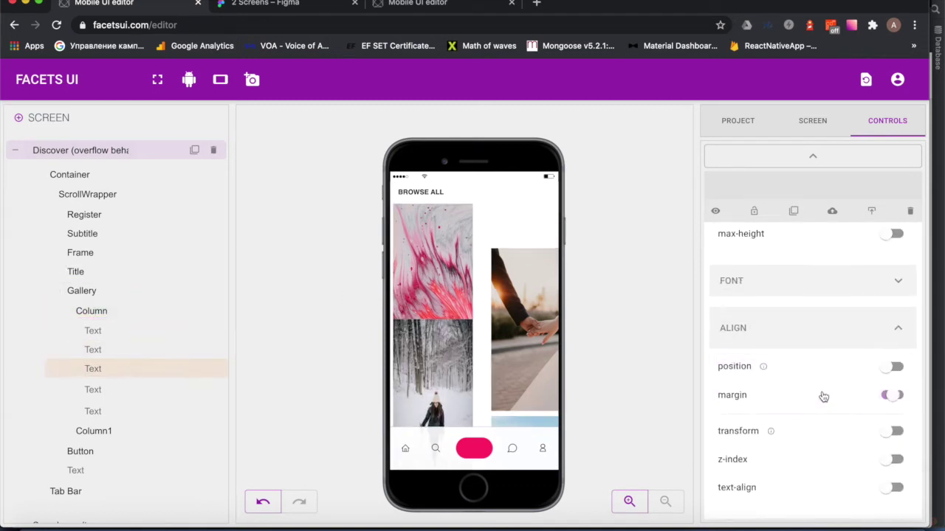
{"action": "scroll", "coordinate": [811, 369], "scroll_direction": "up", "scroll_amount": 4}
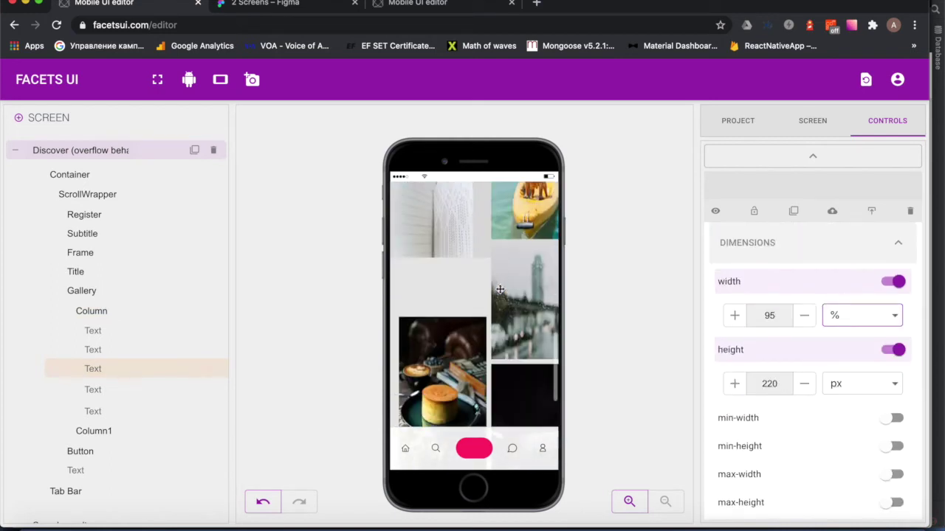
{"action": "left_click", "coordinate": [92, 389]}
{"action": "double_click", "coordinate": [769, 315]}
{"action": "type", "text": "95"}
{"action": "left_click", "coordinate": [862, 315]}
{"action": "left_click", "coordinate": [833, 329]}
{"action": "scroll", "coordinate": [827, 352], "scroll_direction": "down", "scroll_amount": 5}
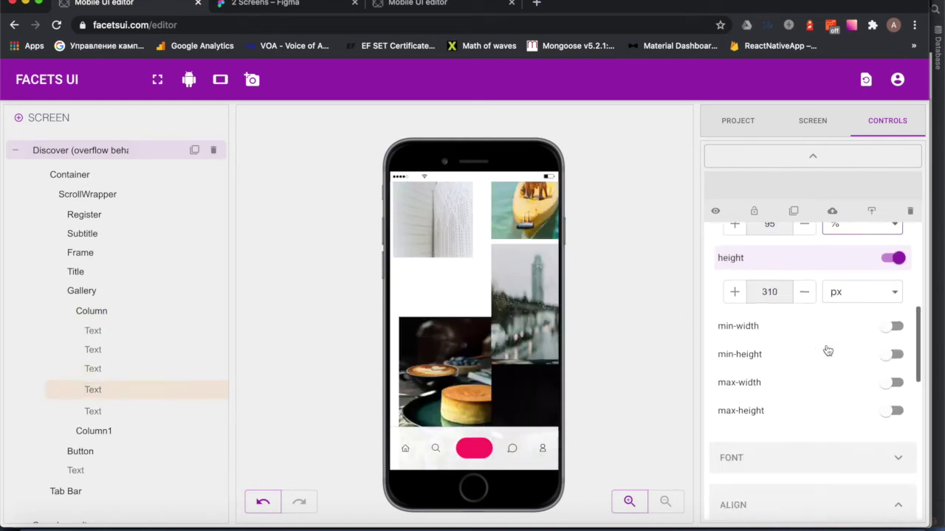
Set the fifth image in Column to 95 % width
{"action": "left_click", "coordinate": [92, 411]}
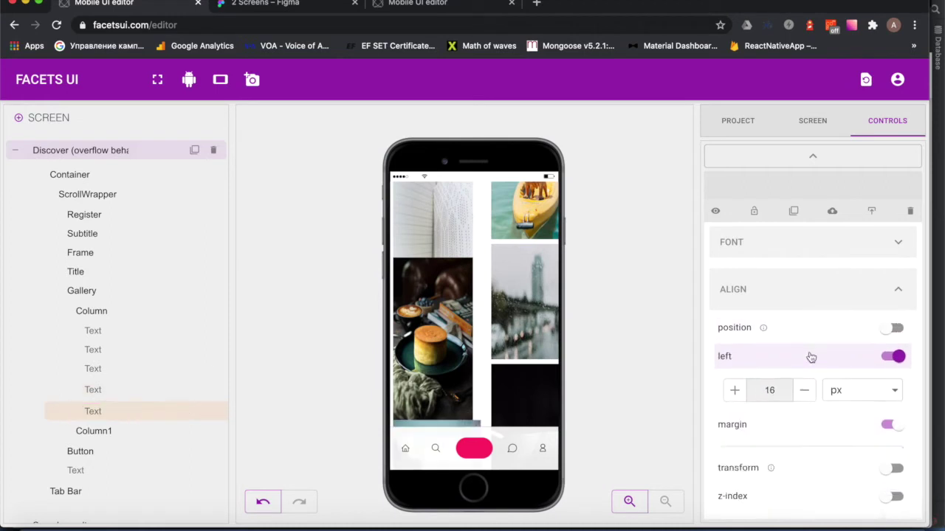
{"action": "scroll", "coordinate": [772, 317], "scroll_direction": "up", "scroll_amount": 4}
{"action": "scroll", "coordinate": [773, 316], "scroll_direction": "up", "scroll_amount": 2}
{"action": "double_click", "coordinate": [769, 349]}
{"action": "type", "text": "95"}
{"action": "left_click", "coordinate": [862, 349]}
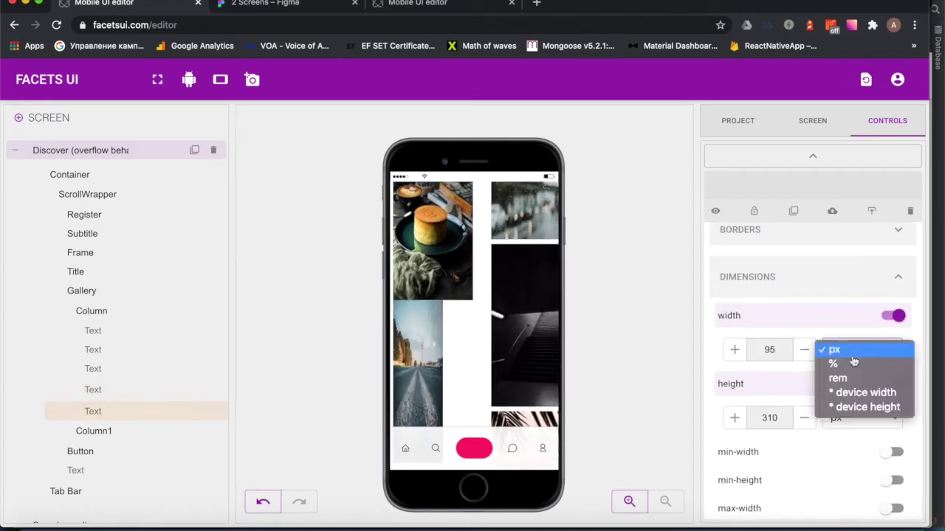
{"action": "left_click", "coordinate": [834, 362]}
Set the first image in Column1 to 95 % width
{"action": "left_click", "coordinate": [92, 311]}
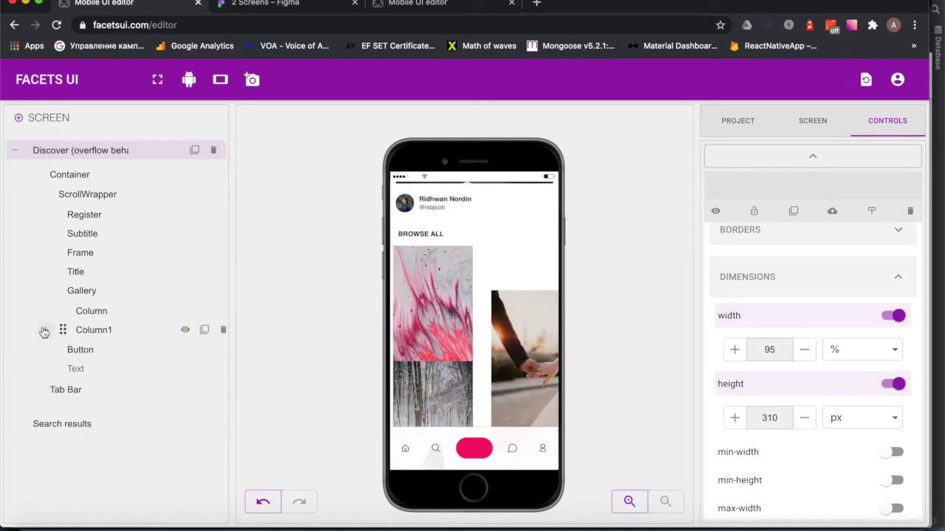
{"action": "left_click", "coordinate": [93, 330]}
{"action": "left_click", "coordinate": [92, 349]}
{"action": "left_click", "coordinate": [769, 349]}
{"action": "double_click", "coordinate": [769, 349]}
{"action": "type", "text": "95"}
{"action": "left_click", "coordinate": [862, 349]}
{"action": "left_click", "coordinate": [848, 363]}
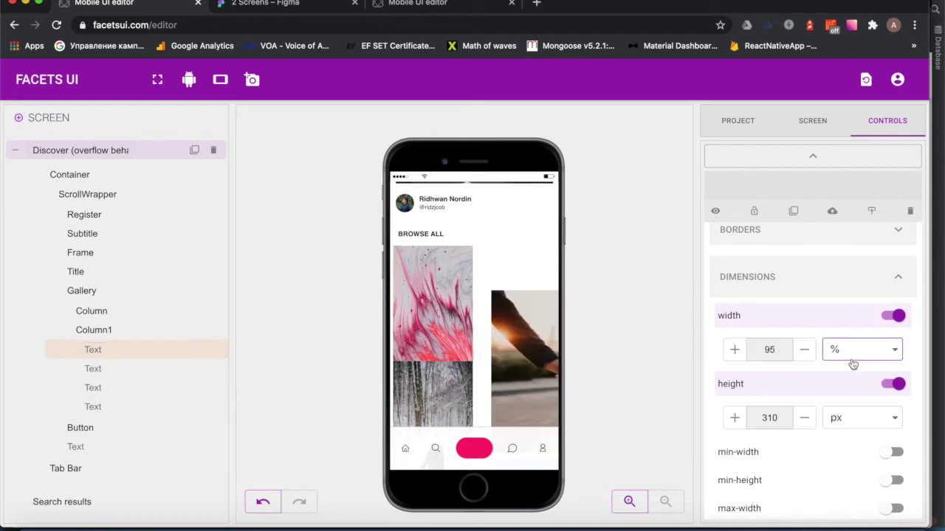
{"action": "scroll", "coordinate": [822, 355], "scroll_direction": "down", "scroll_amount": 5}
Turn off absolute positioning on Column1's second item and set its width to 95 %
{"action": "left_click", "coordinate": [94, 330]}
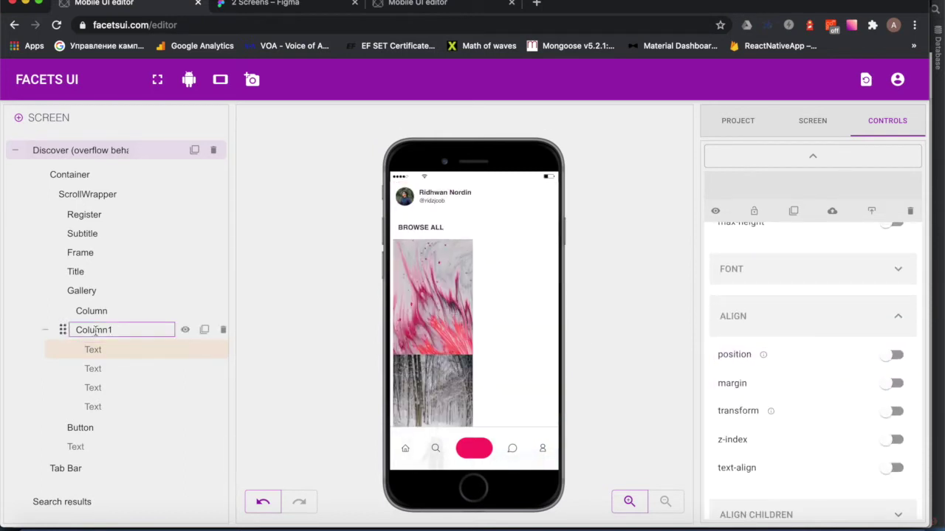
{"action": "left_click", "coordinate": [92, 349]}
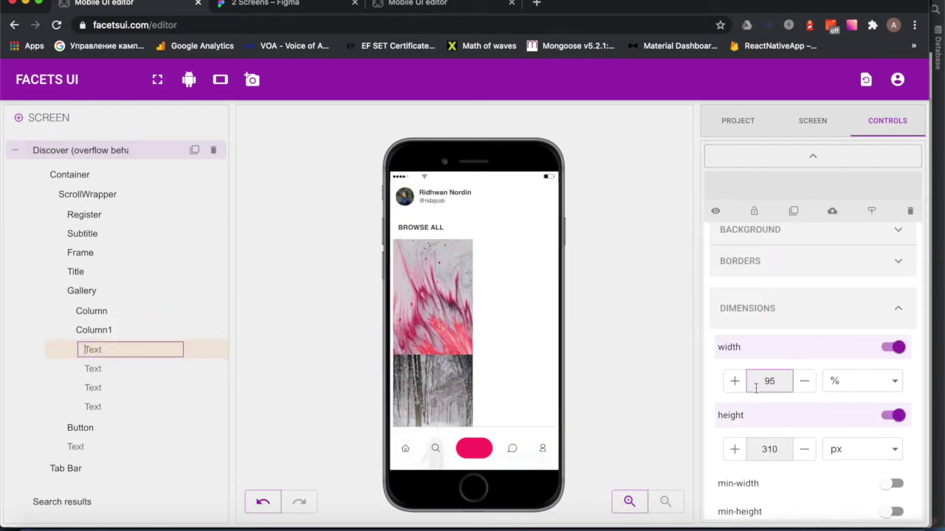
{"action": "scroll", "coordinate": [819, 391], "scroll_direction": "down", "scroll_amount": 5}
{"action": "scroll", "coordinate": [810, 345], "scroll_direction": "down", "scroll_amount": 3}
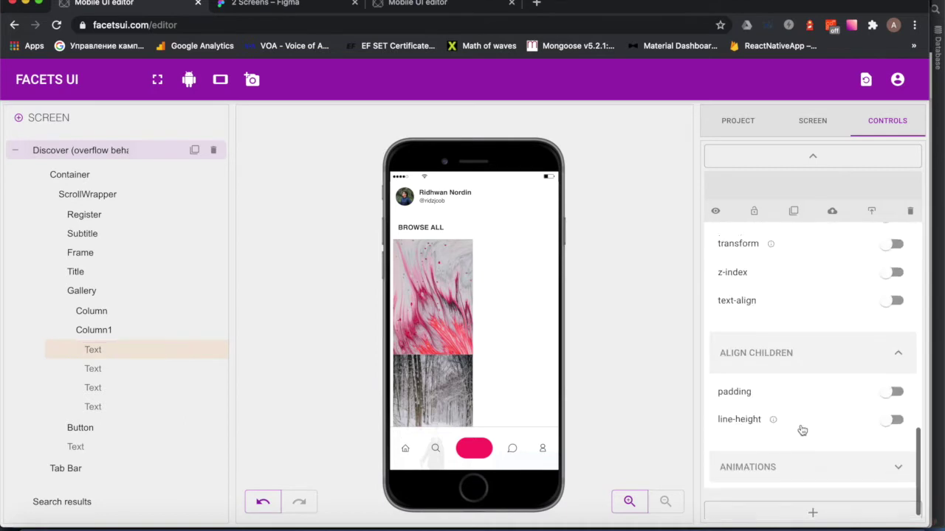
{"action": "left_click", "coordinate": [508, 329]}
{"action": "scroll", "coordinate": [827, 295], "scroll_direction": "up", "scroll_amount": 2}
{"action": "left_click", "coordinate": [835, 269]}
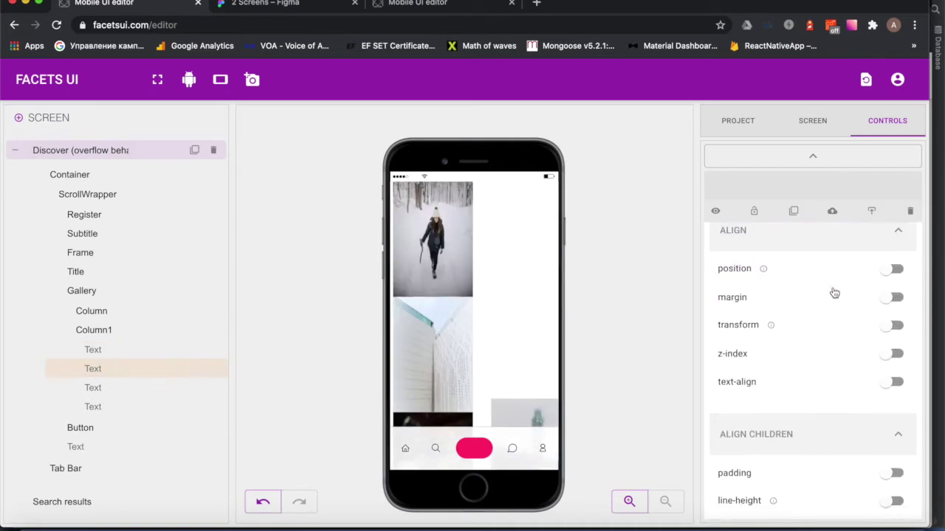
{"action": "scroll", "coordinate": [756, 359], "scroll_direction": "down", "scroll_amount": 5}
{"action": "type", "text": "95"}
{"action": "left_click", "coordinate": [862, 359]}
{"action": "left_click", "coordinate": [856, 383]}
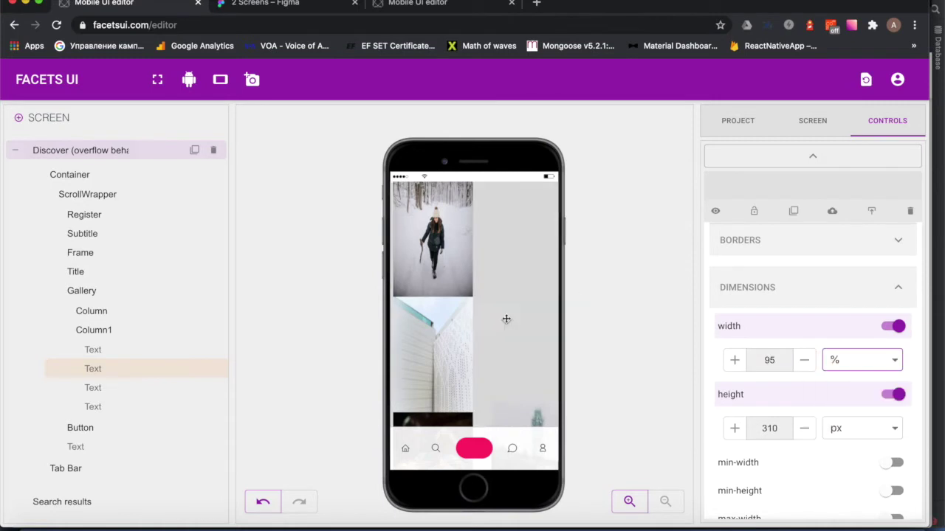
{"action": "left_click", "coordinate": [81, 290]}
{"action": "scroll", "coordinate": [792, 387], "scroll_direction": "down", "scroll_amount": 3}
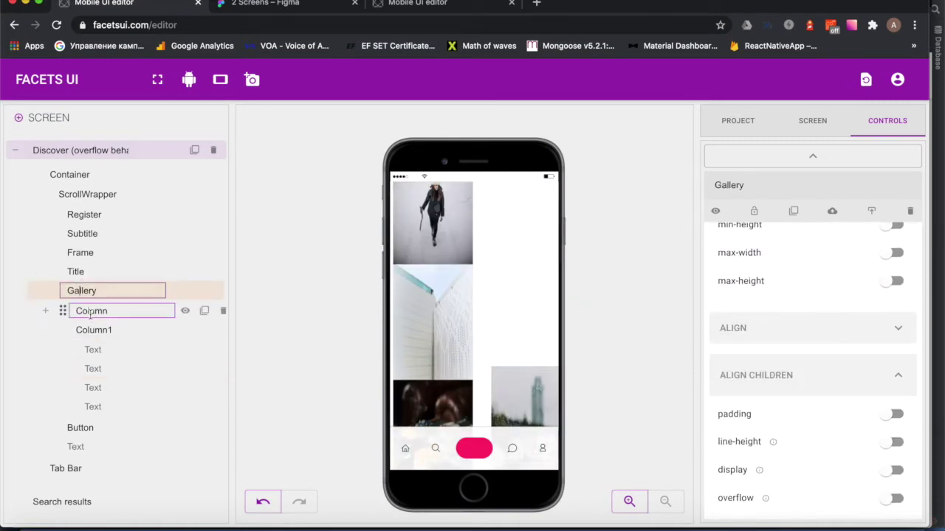
{"action": "scroll", "coordinate": [497, 327], "scroll_direction": "down", "scroll_amount": 10}
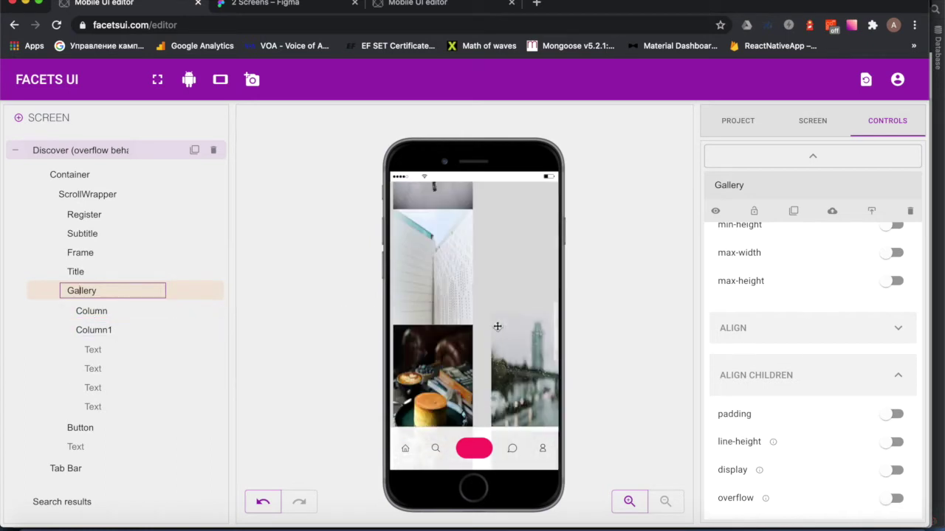
{"action": "scroll", "coordinate": [498, 326], "scroll_direction": "down", "scroll_amount": 10}
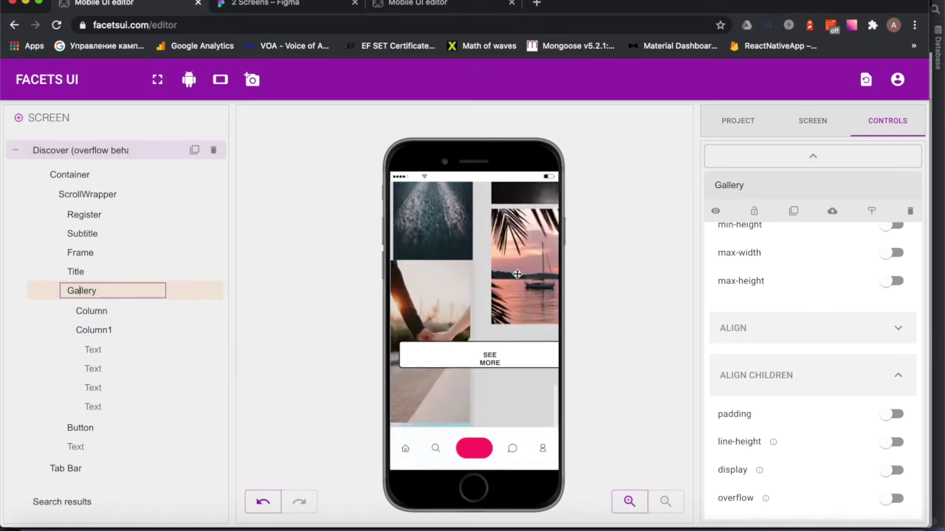
{"action": "scroll", "coordinate": [515, 276], "scroll_direction": "up", "scroll_amount": 10}
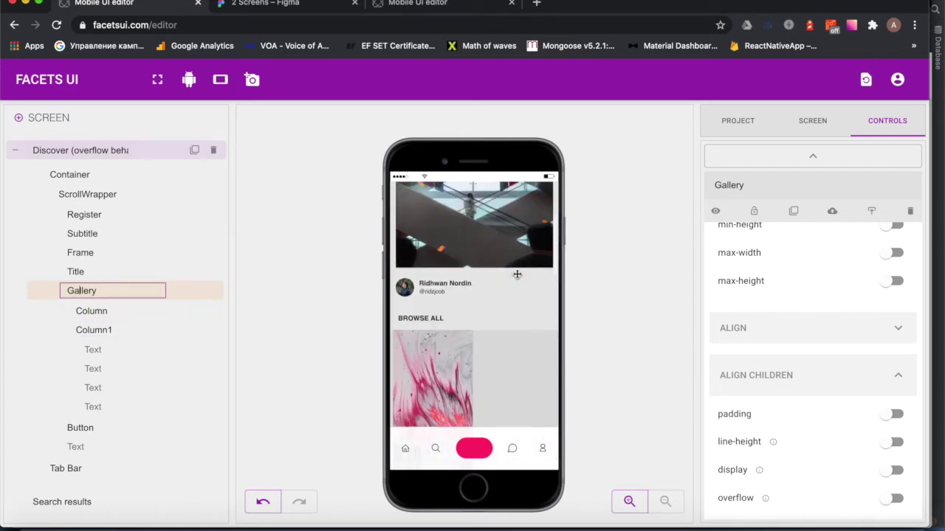
{"action": "scroll", "coordinate": [514, 276], "scroll_direction": "down", "scroll_amount": 6}
{"action": "scroll", "coordinate": [488, 311], "scroll_direction": "down", "scroll_amount": 8}
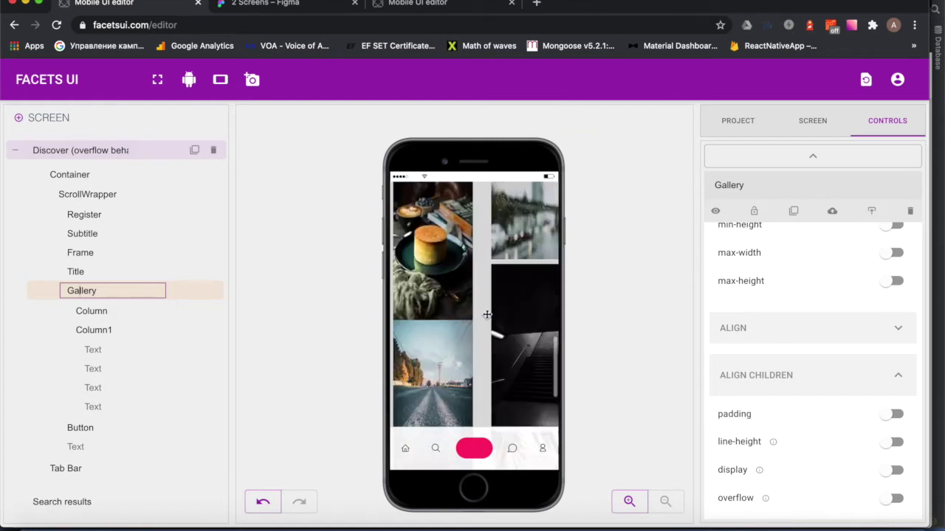
{"action": "scroll", "coordinate": [483, 261], "scroll_direction": "up", "scroll_amount": 6}
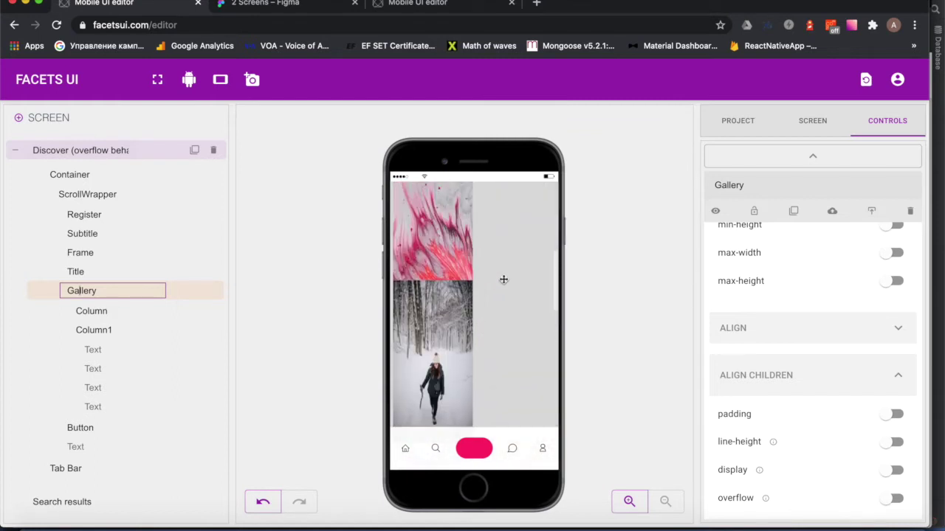
{"action": "scroll", "coordinate": [492, 282], "scroll_direction": "up", "scroll_amount": 5}
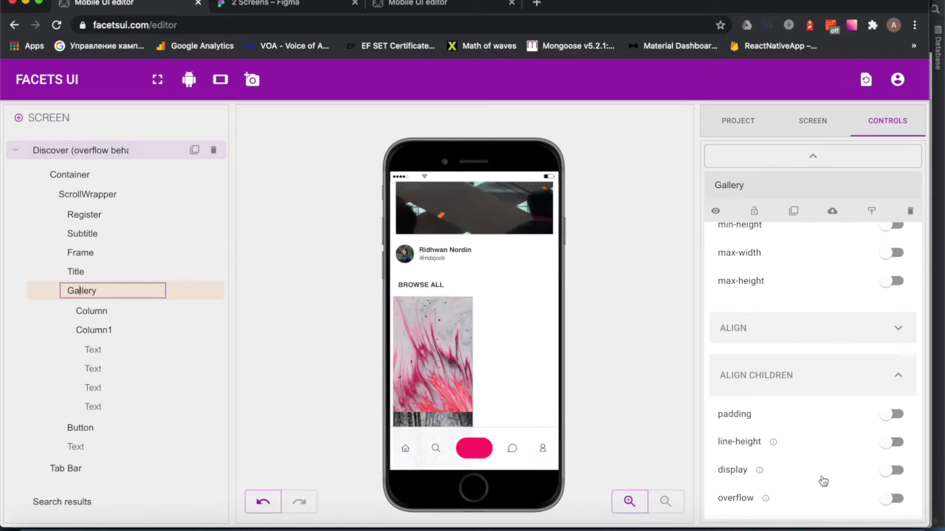
{"action": "scroll", "coordinate": [823, 482], "scroll_direction": "down", "scroll_amount": 5}
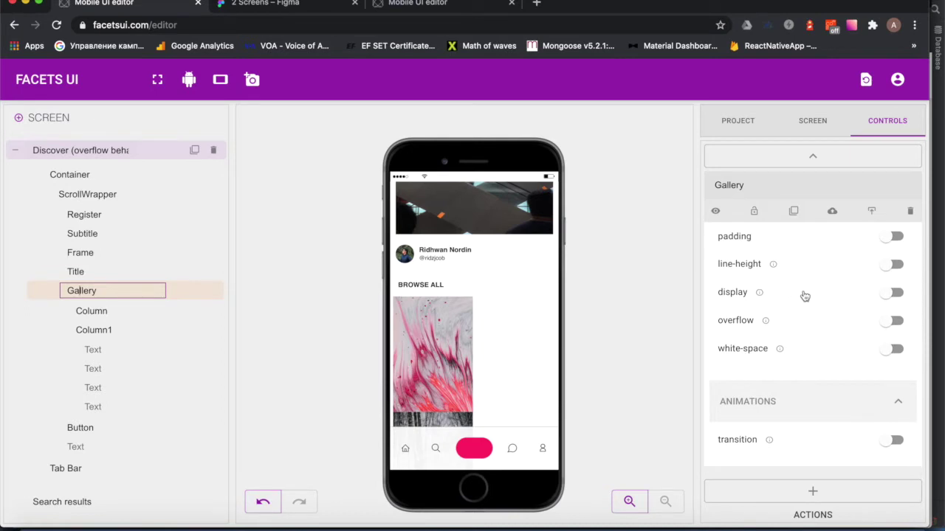
Switch the Gallery's display to flex under Align Children so its columns sit side by side
{"action": "left_click", "coordinate": [805, 296]}
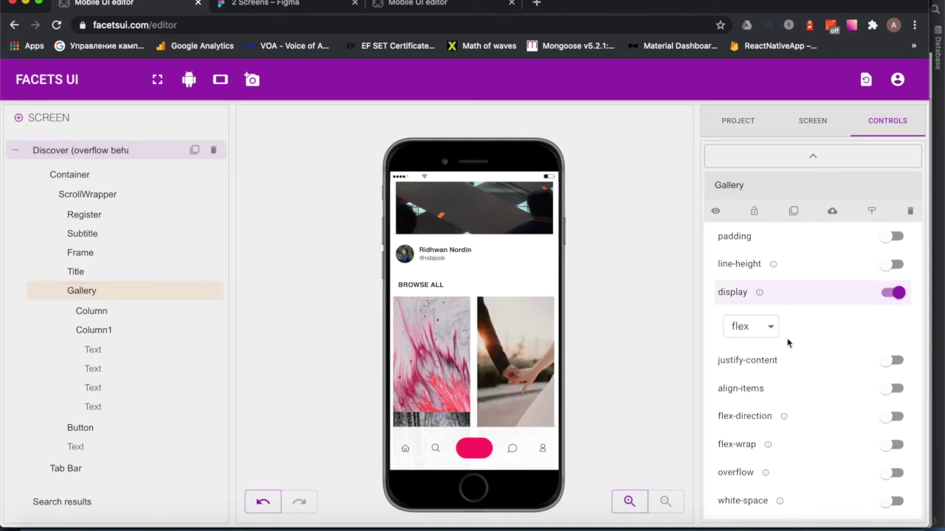
{"action": "scroll", "coordinate": [483, 377], "scroll_direction": "down", "scroll_amount": 5}
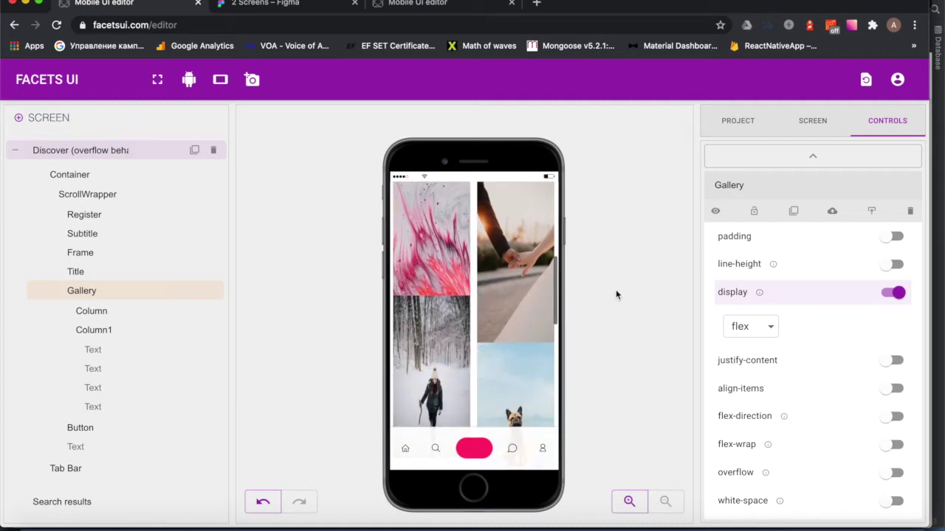
{"action": "scroll", "coordinate": [488, 299], "scroll_direction": "up", "scroll_amount": 3}
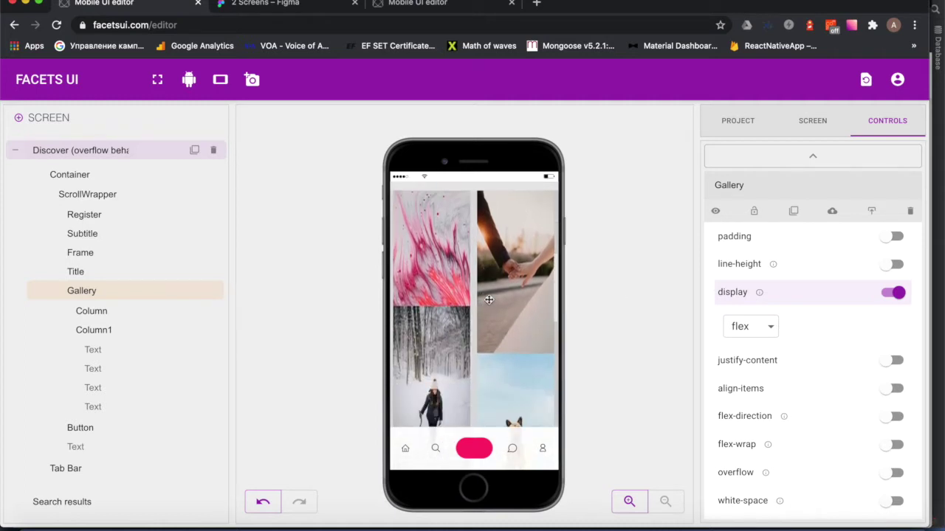
{"action": "scroll", "coordinate": [488, 299], "scroll_direction": "down", "scroll_amount": 10}
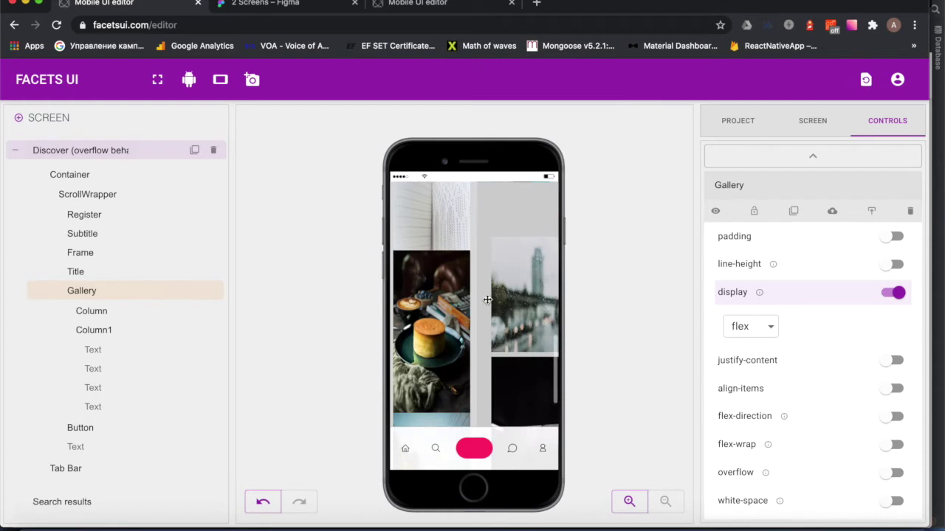
{"action": "left_click", "coordinate": [103, 387]}
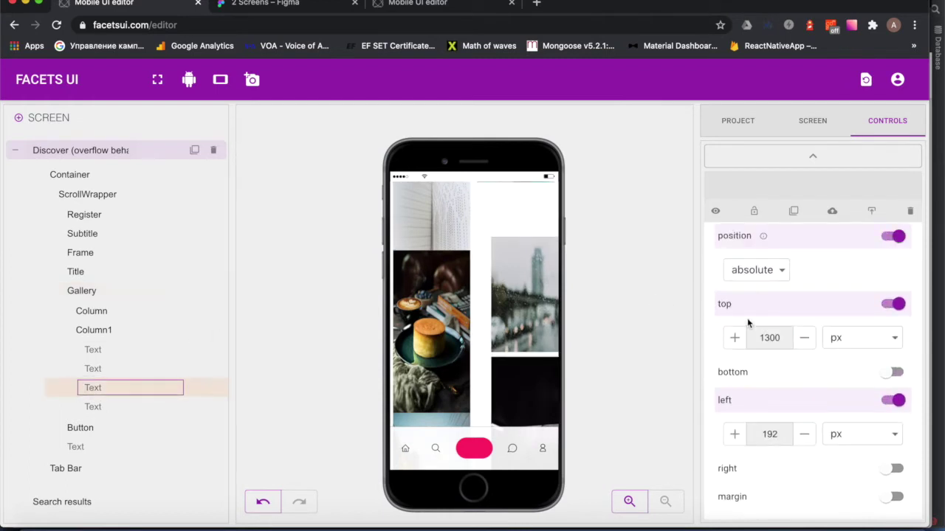
Remove position, top and left from Column1's third Text and set its width to 95%
{"action": "left_click", "coordinate": [839, 233]}
{"action": "left_click", "coordinate": [831, 264]}
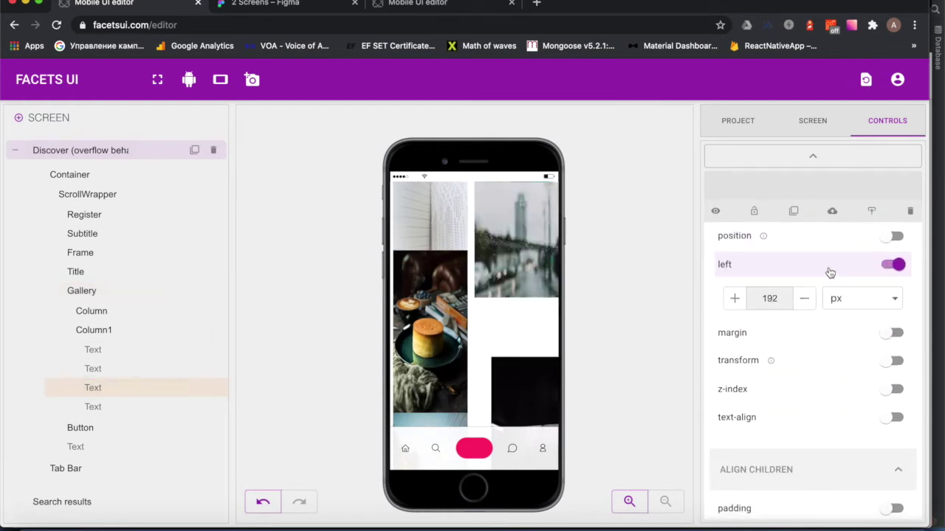
{"action": "left_click", "coordinate": [828, 270]}
{"action": "scroll", "coordinate": [828, 274], "scroll_direction": "up", "scroll_amount": 5}
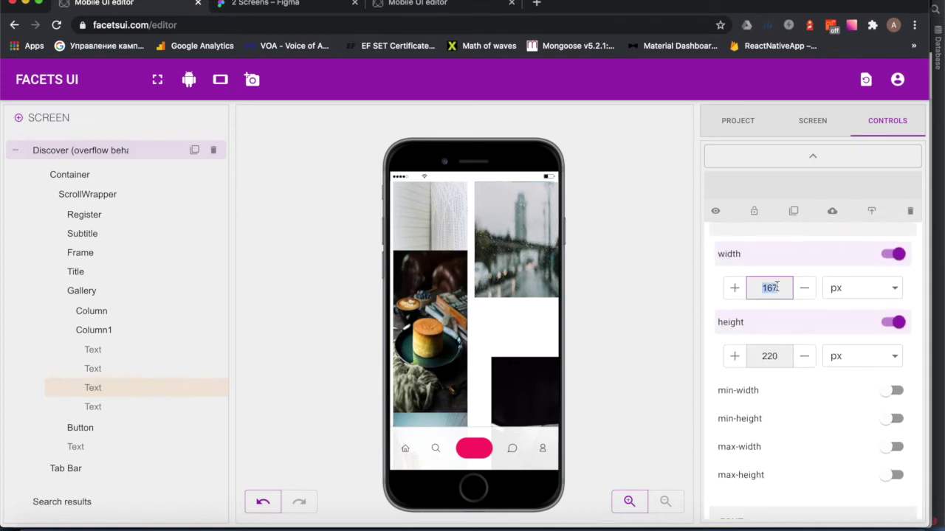
{"action": "type", "text": "95"}
{"action": "left_click", "coordinate": [856, 288]}
{"action": "left_click", "coordinate": [838, 302]}
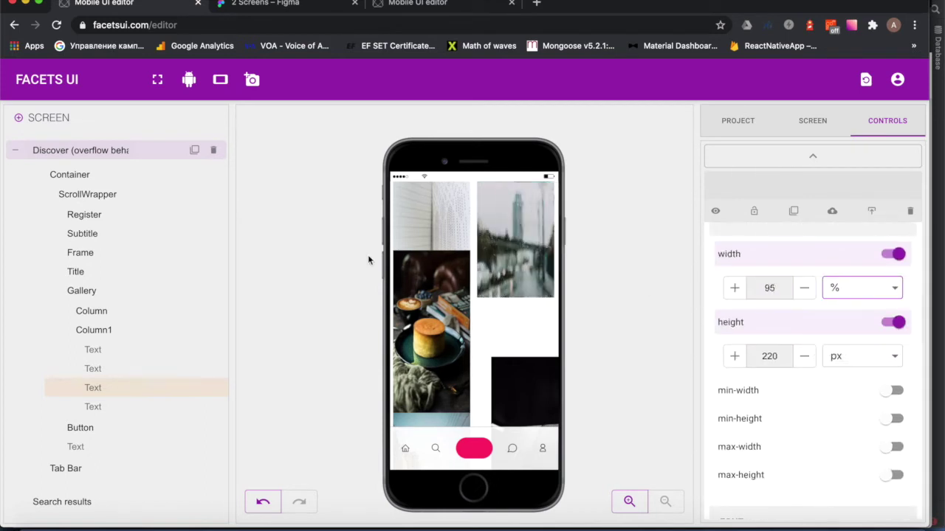
Make Column1's fourth Text 95% wide and remove its top and left offsets
{"action": "left_click", "coordinate": [74, 407]}
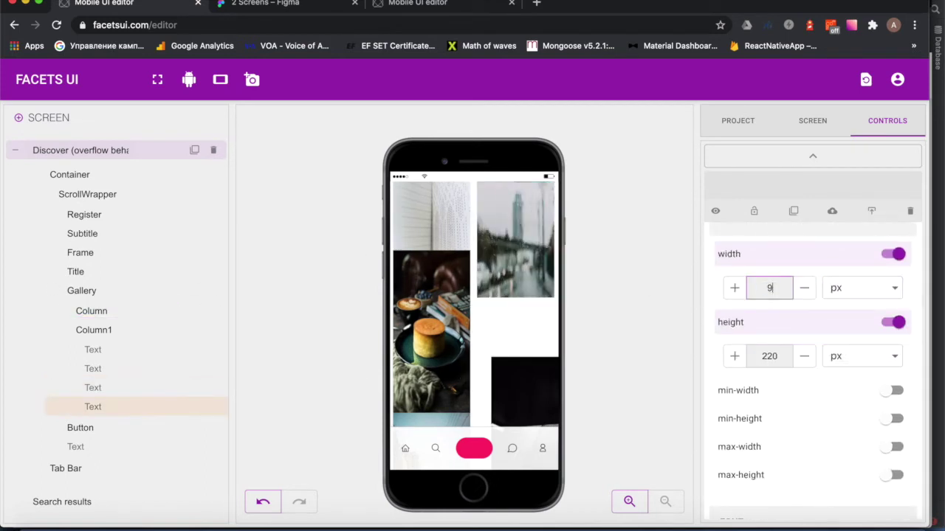
{"action": "left_click", "coordinate": [853, 295]}
{"action": "left_click", "coordinate": [838, 301]}
{"action": "scroll", "coordinate": [812, 369], "scroll_direction": "down", "scroll_amount": 5}
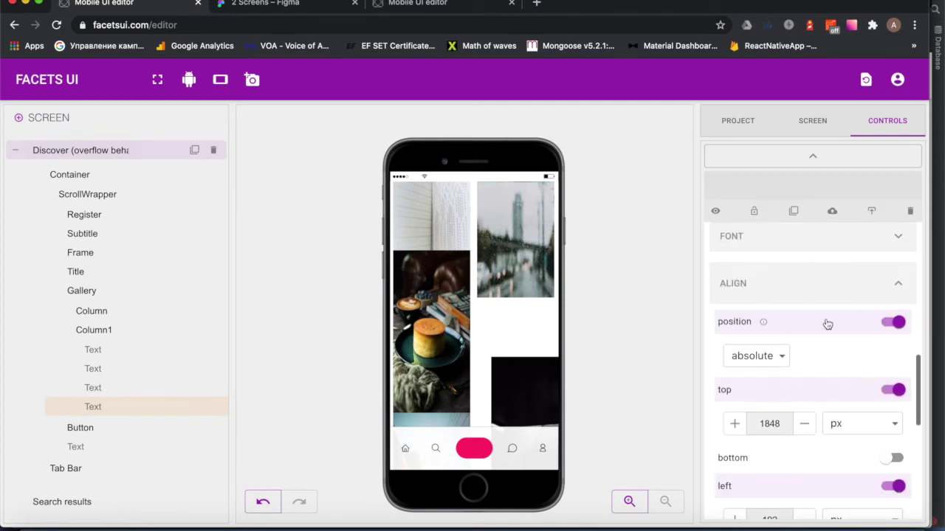
{"action": "left_click", "coordinate": [822, 350]}
{"action": "left_click", "coordinate": [808, 351]}
{"action": "scroll", "coordinate": [504, 302], "scroll_direction": "down", "scroll_amount": 3}
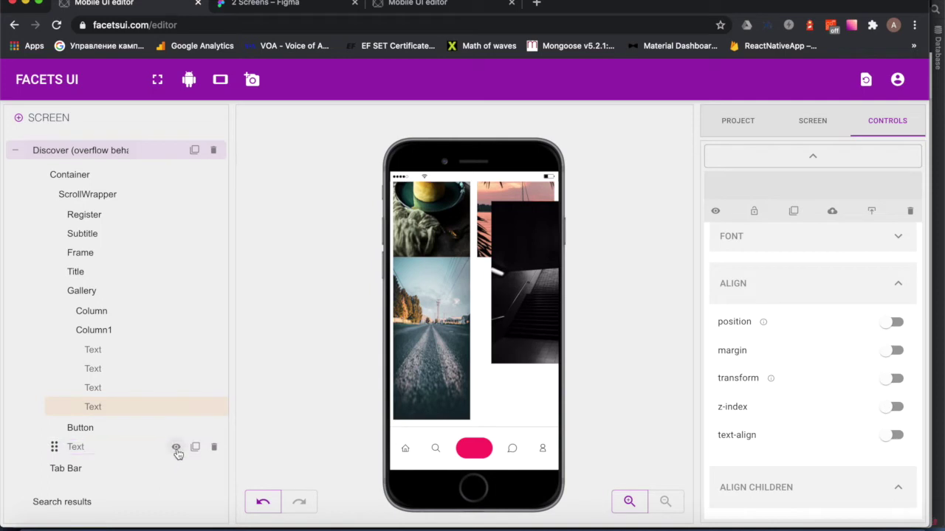
Move the loose Text into Column1 above Button, drop its positioning and offsets, and set width 95%
{"action": "left_click_drag", "start_coordinate": [53, 448], "coordinate": [74, 426]}
{"action": "left_click", "coordinate": [826, 327]}
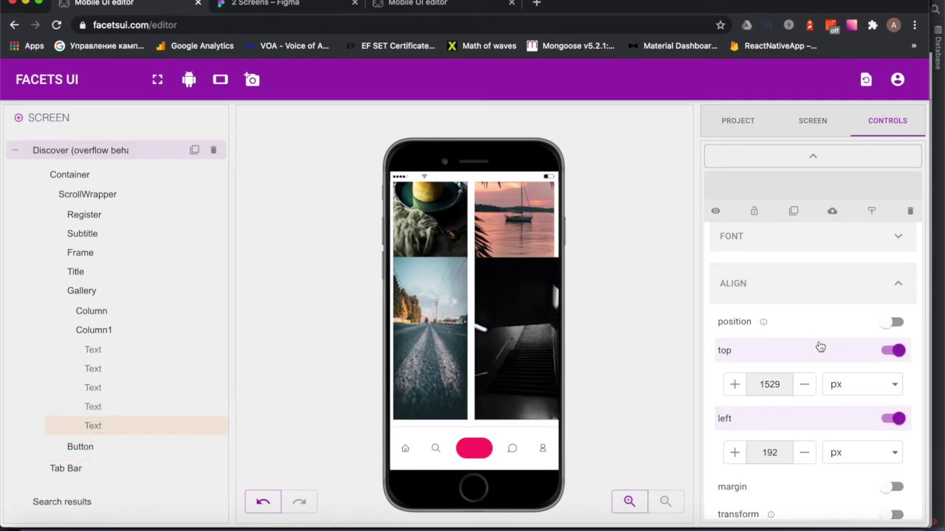
{"action": "left_click", "coordinate": [820, 347]}
{"action": "left_click", "coordinate": [822, 352]}
{"action": "scroll", "coordinate": [800, 322], "scroll_direction": "up", "scroll_amount": 5}
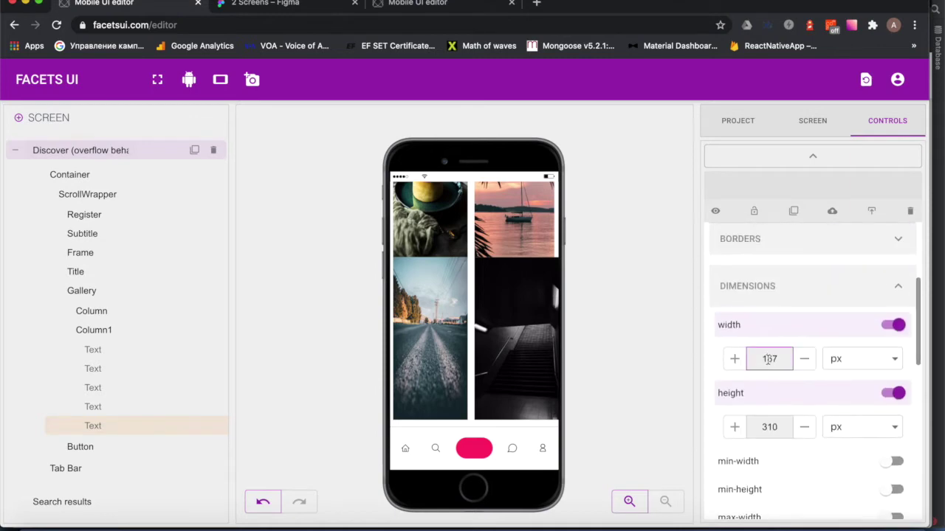
{"action": "type", "text": "95"}
{"action": "left_click", "coordinate": [860, 359]}
{"action": "left_click", "coordinate": [834, 373]}
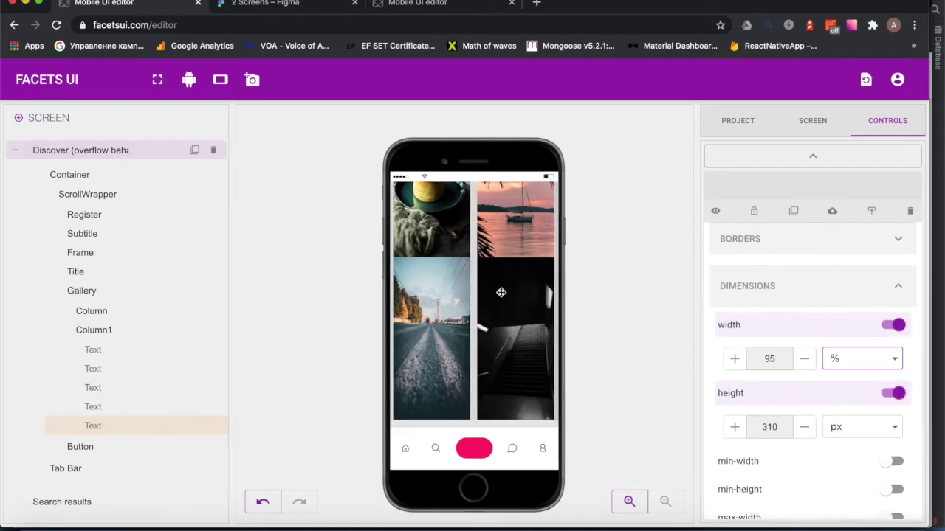
{"action": "scroll", "coordinate": [501, 293], "scroll_direction": "up", "scroll_amount": 10}
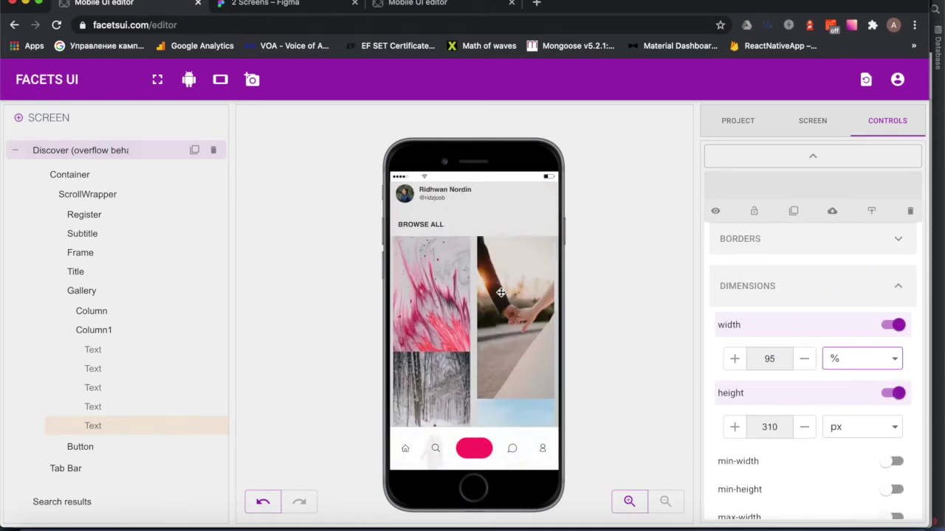
{"action": "scroll", "coordinate": [412, 318], "scroll_direction": "down", "scroll_amount": 2}
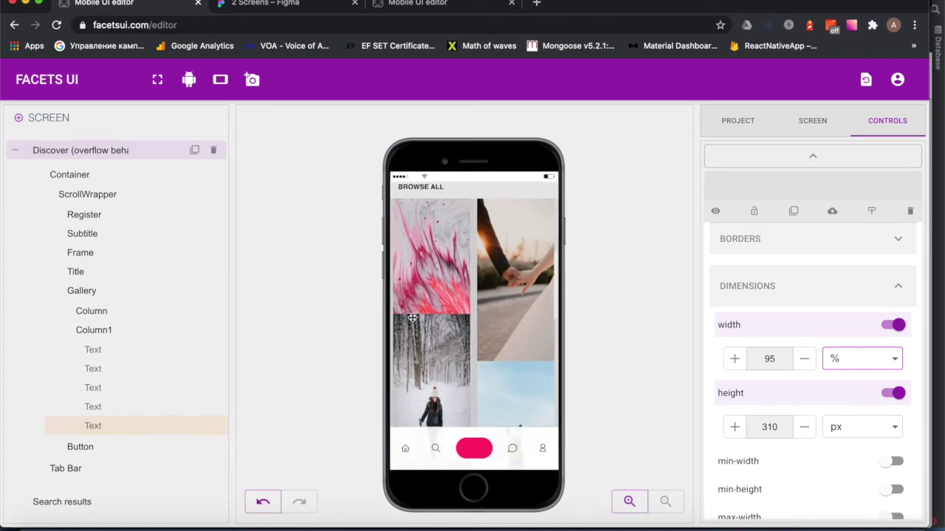
{"action": "left_click", "coordinate": [53, 311]}
Give the second and third image items in the first Column a 10 px top margin
{"action": "scroll", "coordinate": [832, 389], "scroll_direction": "down", "scroll_amount": 10}
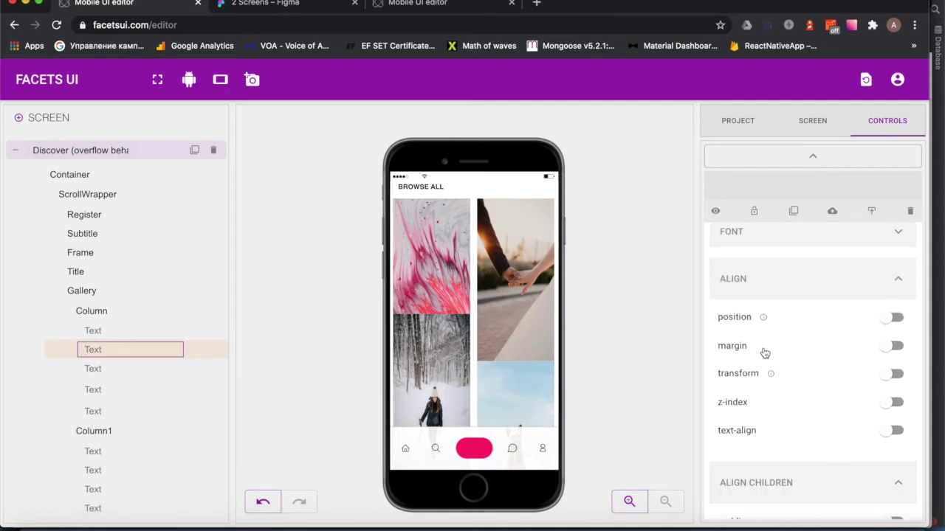
{"action": "left_click", "coordinate": [765, 352]}
{"action": "left_click", "coordinate": [762, 412]}
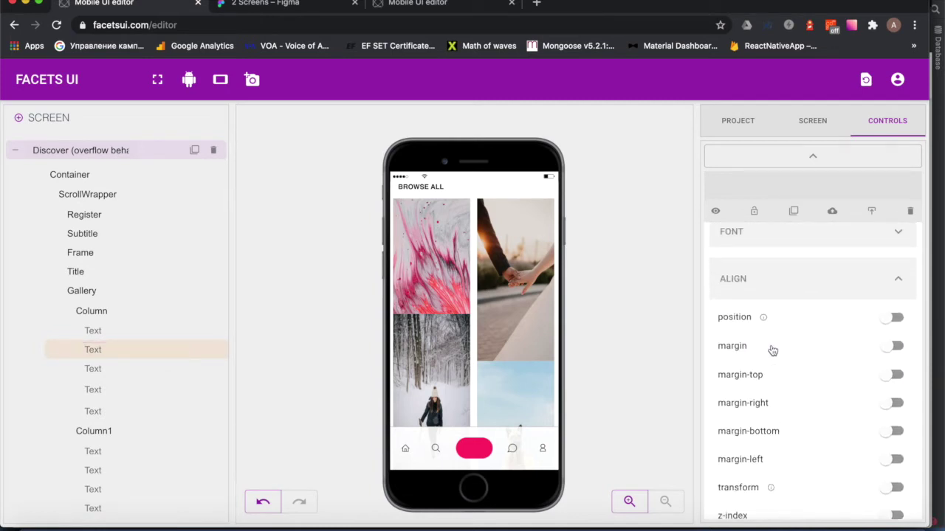
{"action": "left_click", "coordinate": [754, 375]}
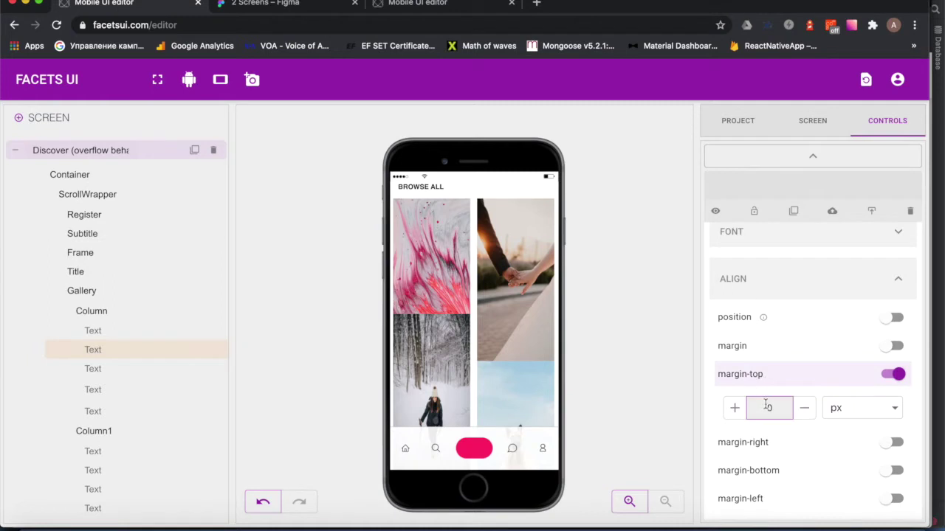
{"action": "left_click", "coordinate": [766, 406]}
{"action": "type", "text": "1"}
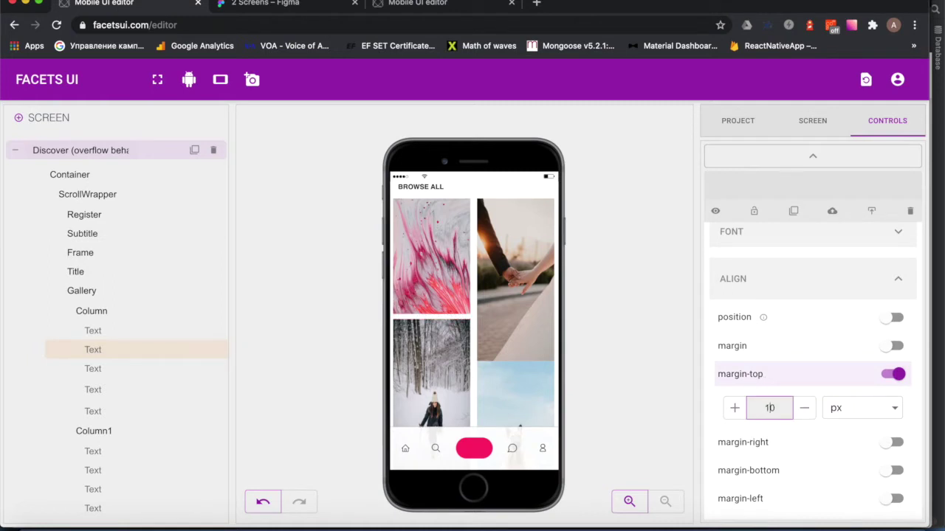
{"action": "double_click", "coordinate": [103, 360]}
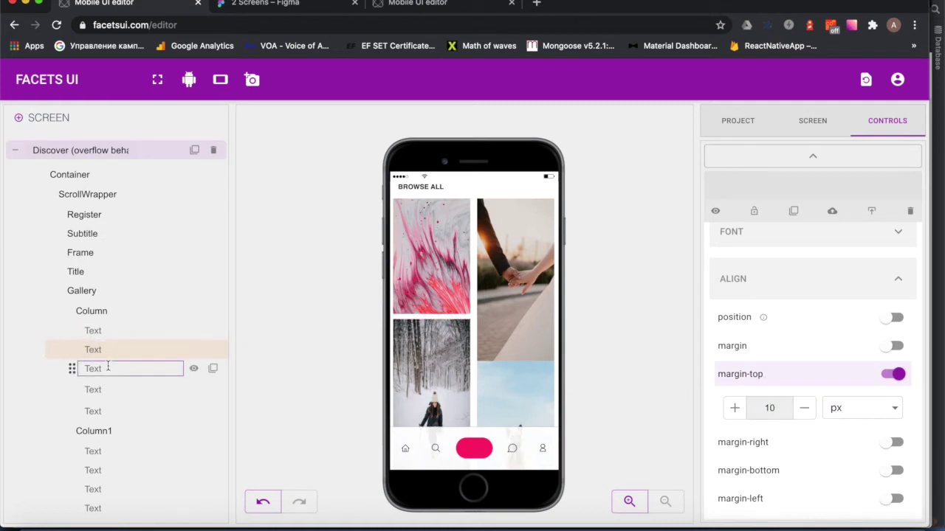
{"action": "left_click", "coordinate": [733, 348]}
{"action": "left_click", "coordinate": [756, 407]}
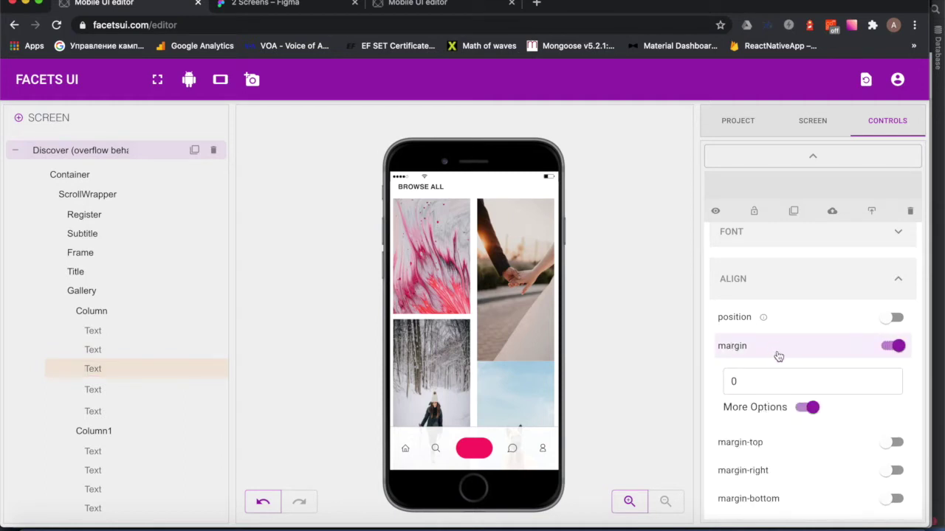
{"action": "left_click", "coordinate": [761, 375]}
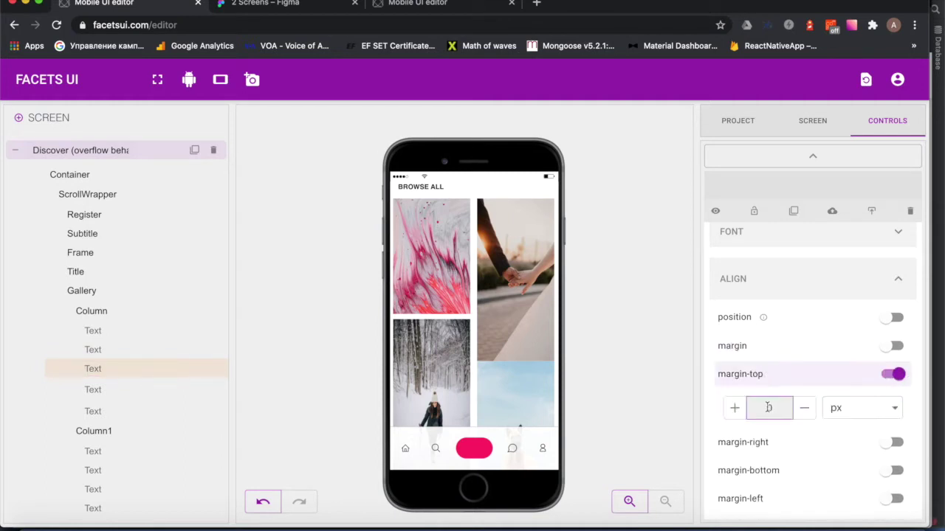
{"action": "left_click", "coordinate": [734, 407]}
{"action": "scroll", "coordinate": [465, 314], "scroll_direction": "down", "scroll_amount": 8}
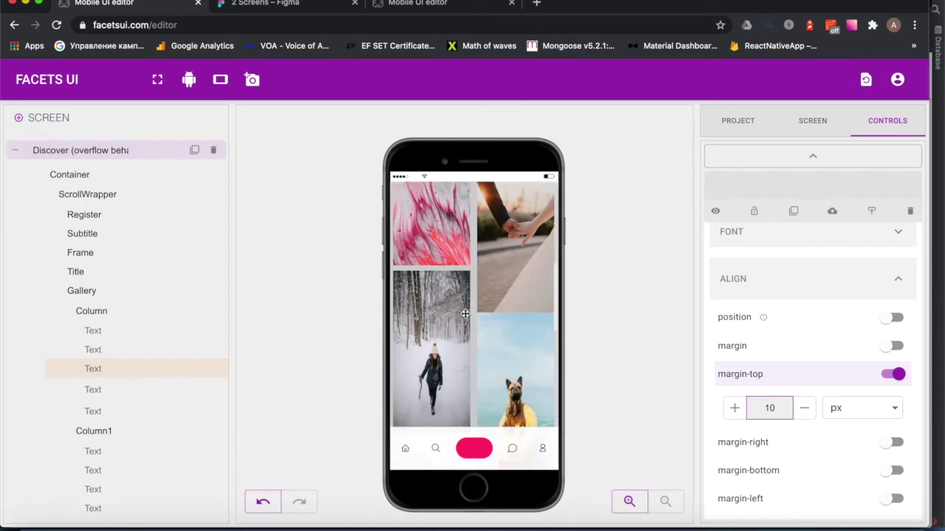
Give the fourth and fifth image items a 10 px top margin with uniform margin off
{"action": "double_click", "coordinate": [130, 389]}
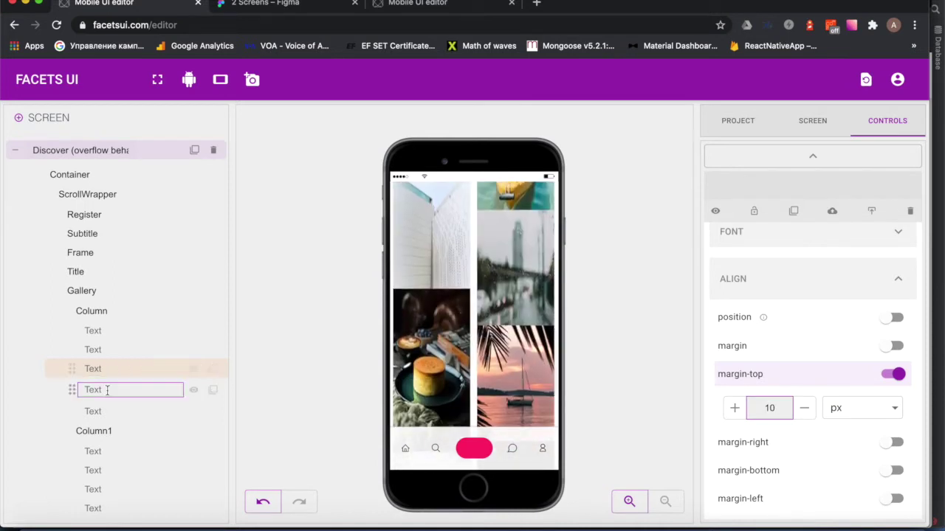
{"action": "left_click", "coordinate": [728, 351]}
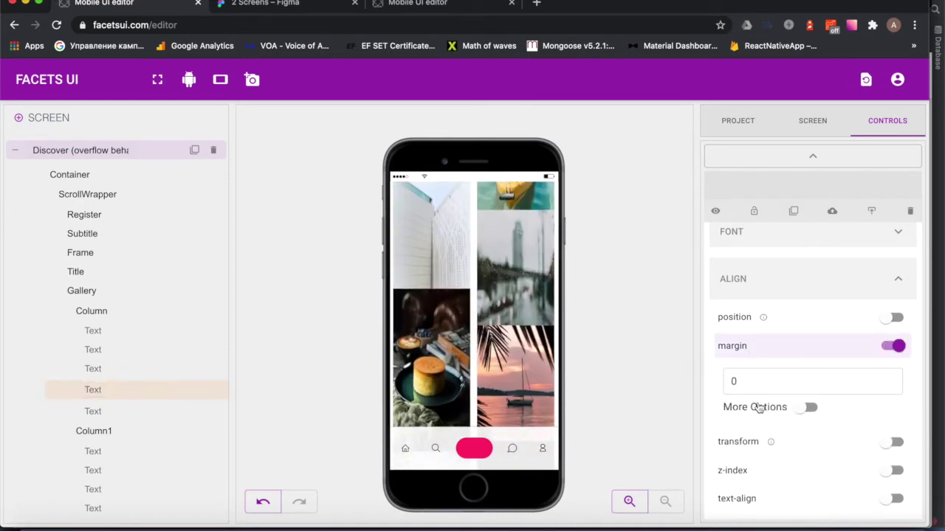
{"action": "left_click", "coordinate": [755, 407]}
{"action": "left_click", "coordinate": [772, 347]}
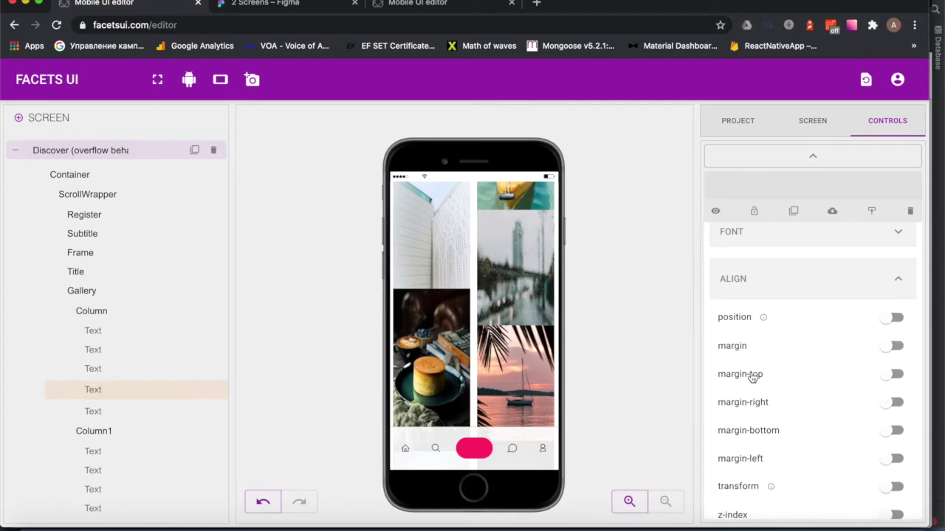
{"action": "left_click", "coordinate": [752, 375]}
{"action": "left_click", "coordinate": [795, 413]}
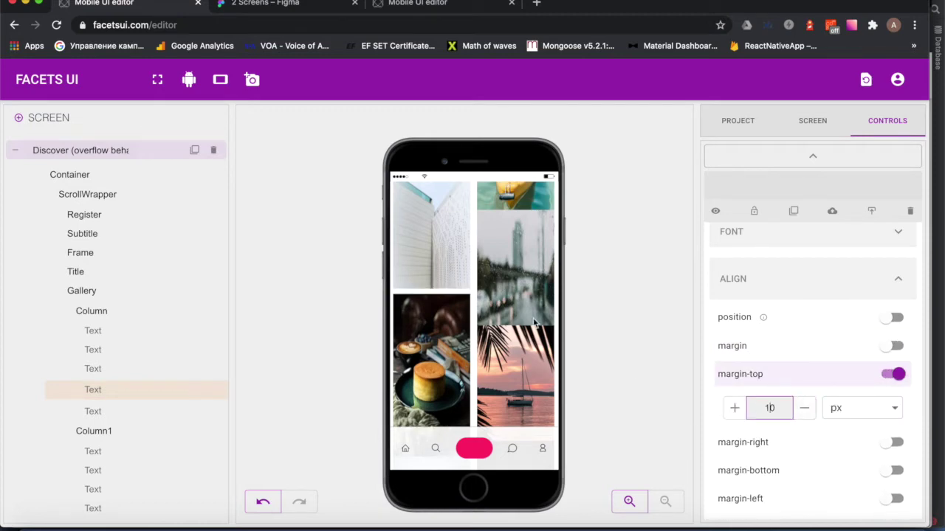
{"action": "scroll", "coordinate": [473, 295], "scroll_direction": "down", "scroll_amount": 5}
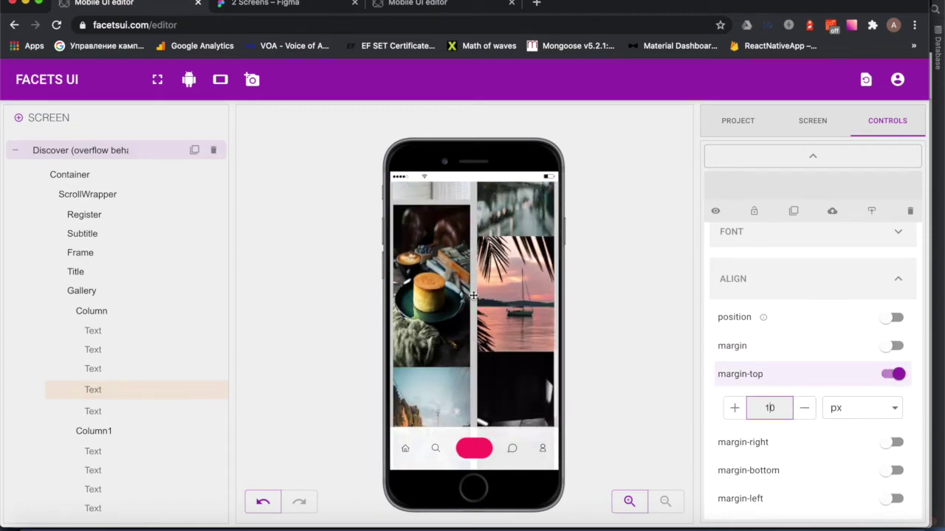
{"action": "left_click", "coordinate": [116, 410]}
{"action": "left_click", "coordinate": [747, 357]}
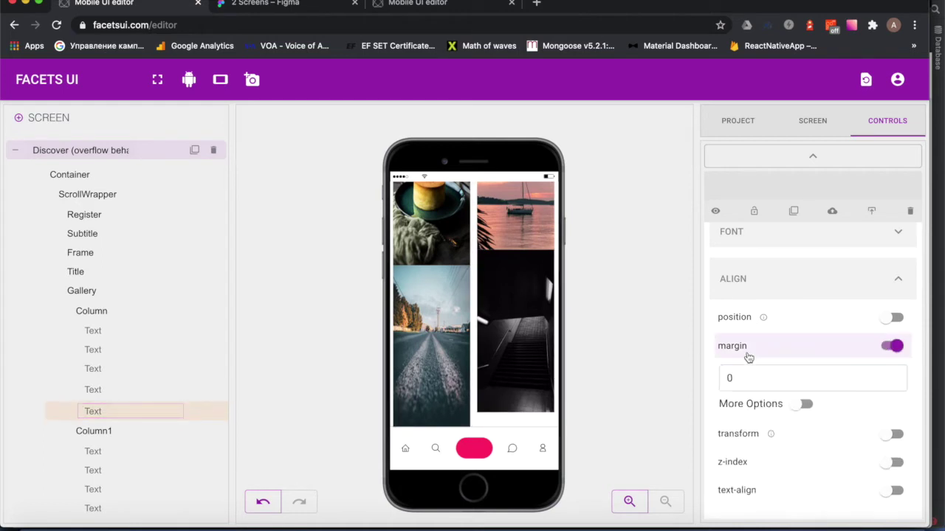
{"action": "left_click", "coordinate": [753, 415]}
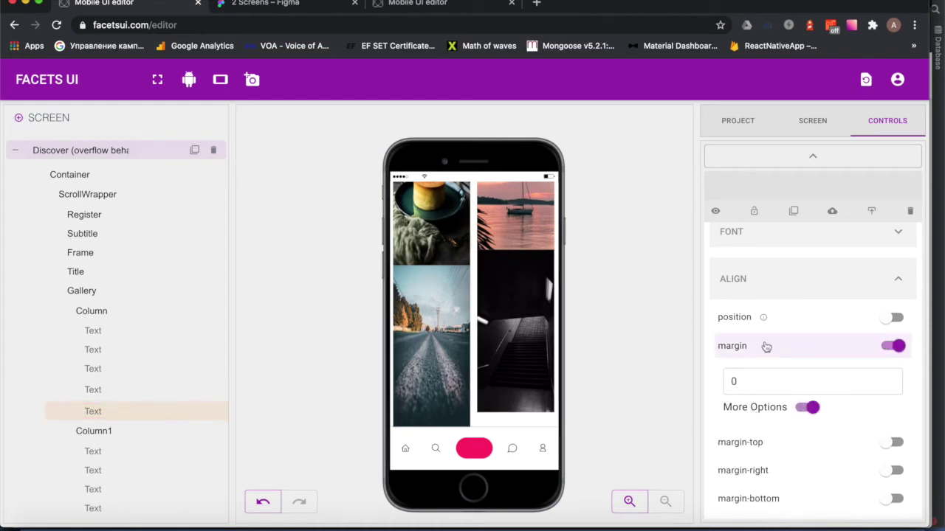
{"action": "left_click", "coordinate": [766, 347]}
{"action": "left_click", "coordinate": [761, 378]}
{"action": "double_click", "coordinate": [769, 407]}
{"action": "type", "text": "10"}
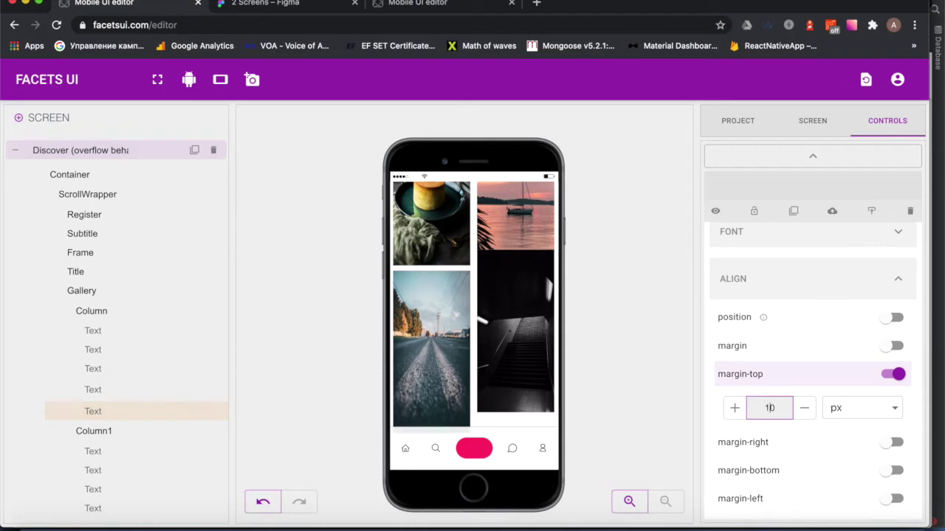
{"action": "scroll", "coordinate": [518, 326], "scroll_direction": "down", "scroll_amount": 5}
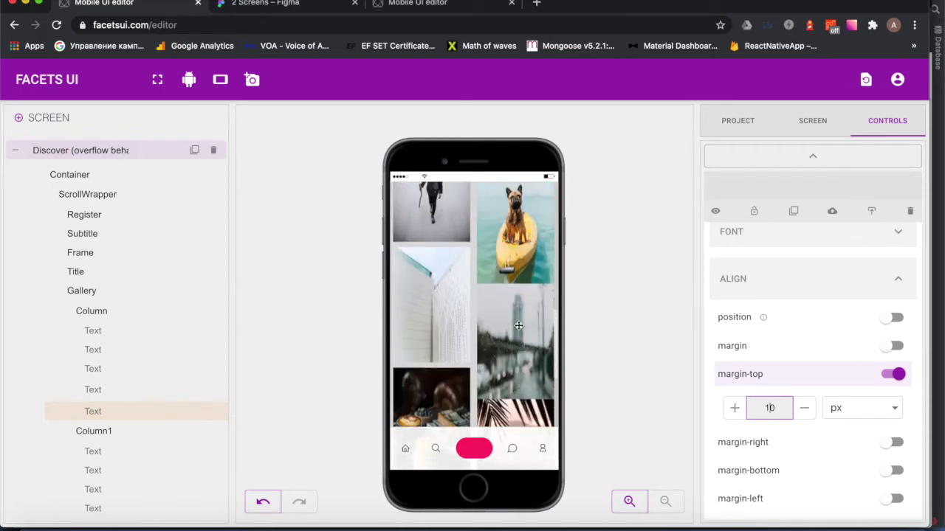
{"action": "scroll", "coordinate": [518, 325], "scroll_direction": "up", "scroll_amount": 5}
{"action": "scroll", "coordinate": [518, 325], "scroll_direction": "down", "scroll_amount": 3}
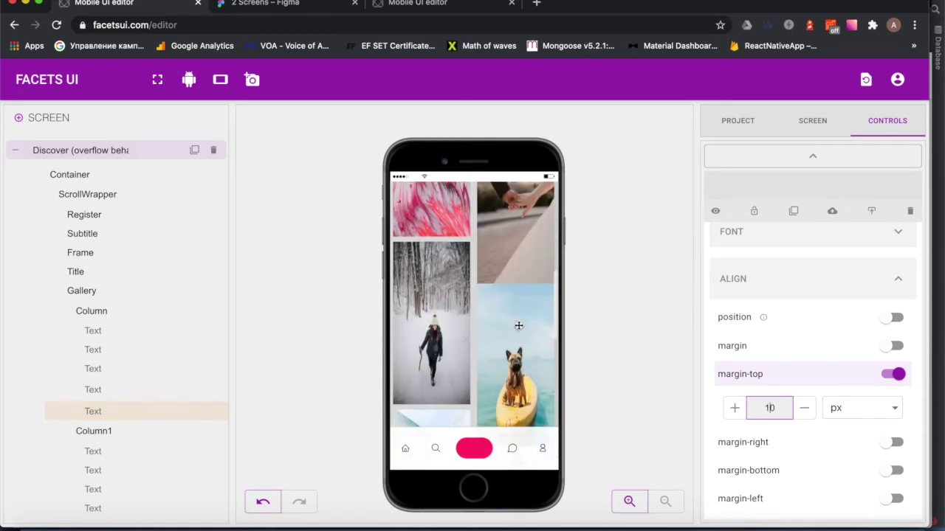
{"action": "left_click", "coordinate": [126, 411]}
Turn on a 10 px top margin for the second and third image items in Column1
{"action": "scroll", "coordinate": [122, 415], "scroll_direction": "down", "scroll_amount": 2}
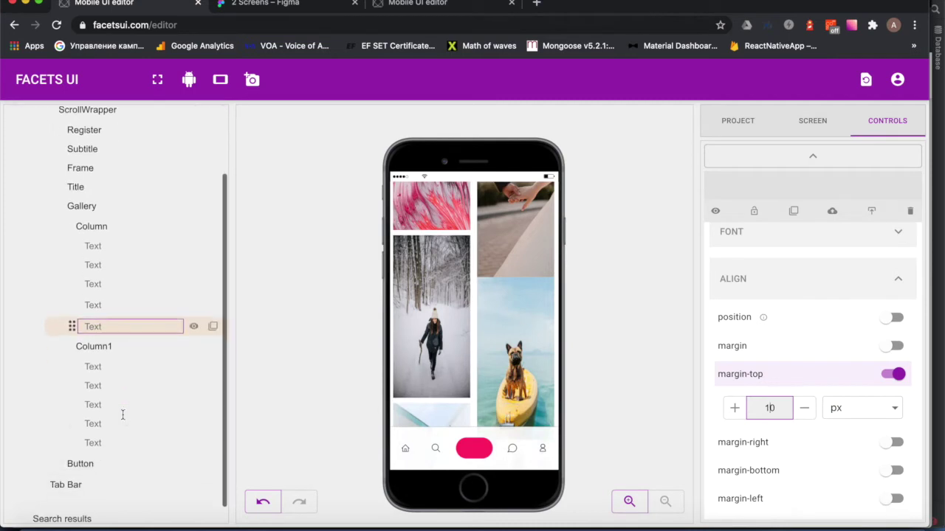
{"action": "left_click", "coordinate": [111, 385]}
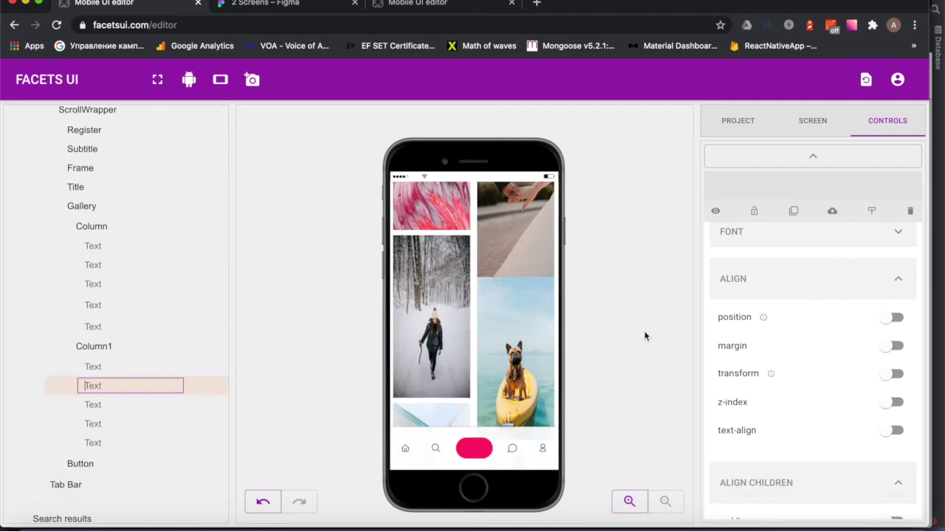
{"action": "left_click", "coordinate": [759, 355]}
{"action": "left_click", "coordinate": [756, 415]}
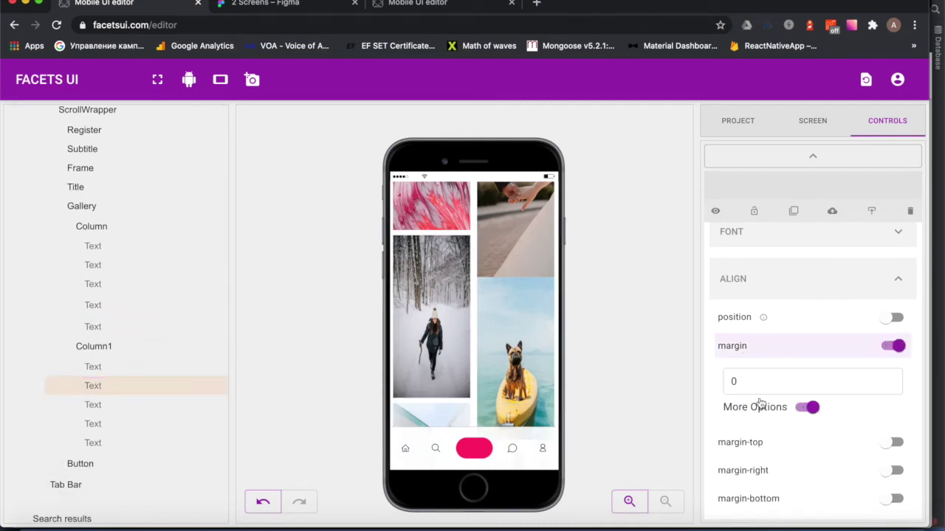
{"action": "left_click", "coordinate": [756, 443]}
{"action": "left_click", "coordinate": [758, 352]}
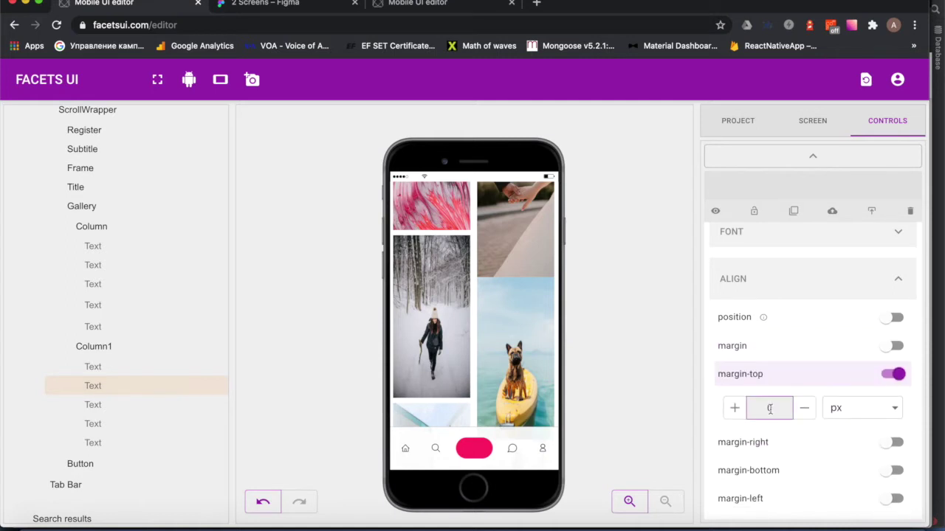
{"action": "type", "text": "-13"}
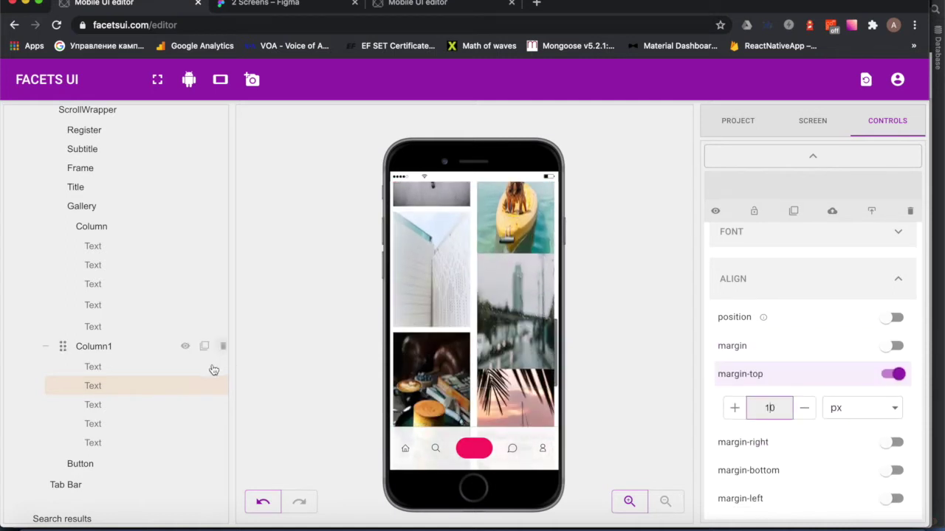
{"action": "left_click", "coordinate": [130, 404]}
{"action": "left_click", "coordinate": [784, 344]}
{"action": "left_click", "coordinate": [759, 407]}
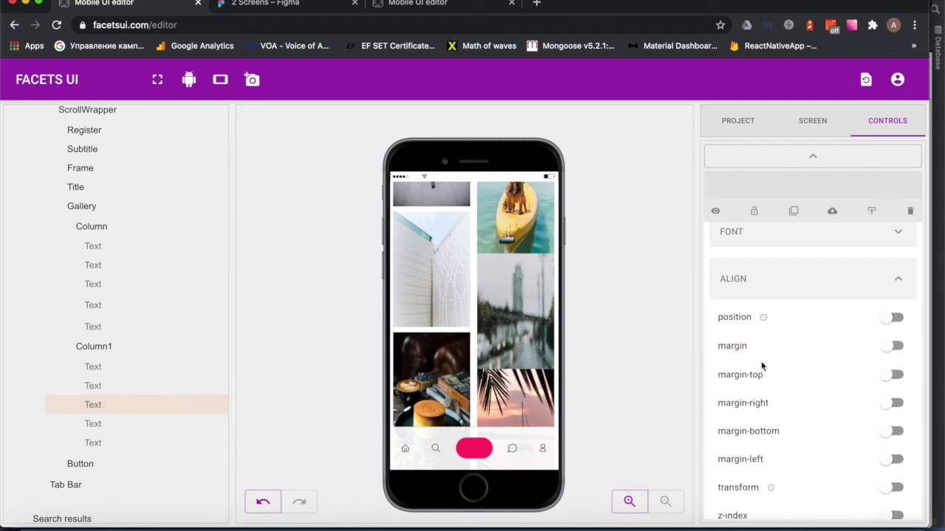
{"action": "left_click", "coordinate": [745, 374]}
{"action": "left_click", "coordinate": [766, 407]}
{"action": "type", "text": "10"}
{"action": "key", "text": "Down"}
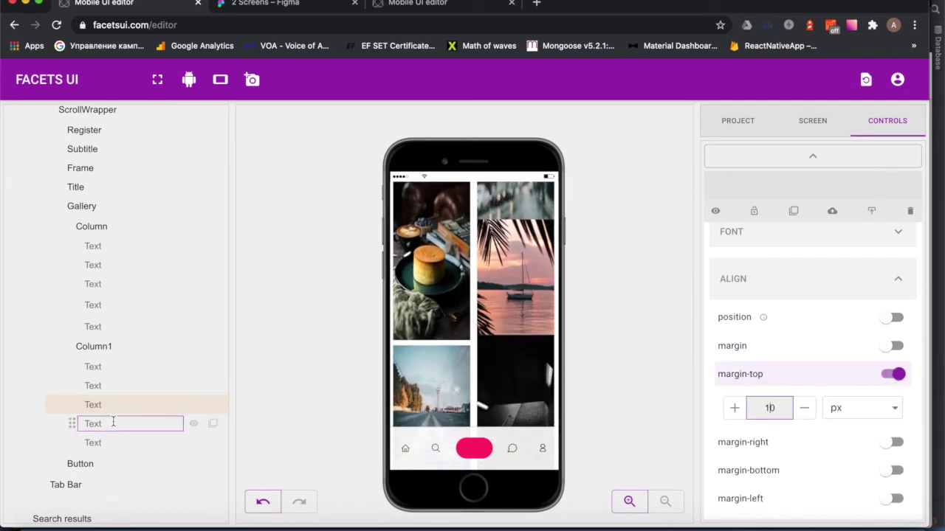
Apply the same 10 px top margin to the remaining Column1 image items
{"action": "left_click", "coordinate": [734, 349]}
{"action": "left_click", "coordinate": [758, 407]}
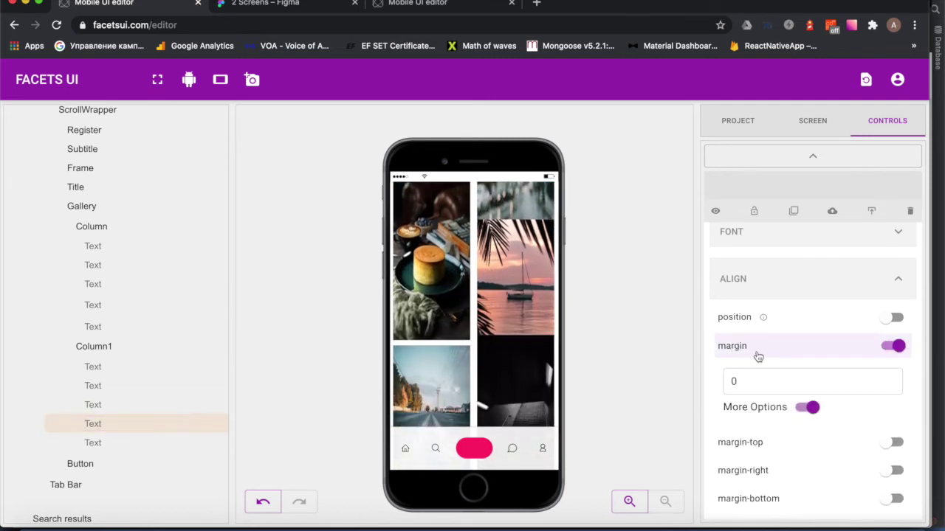
{"action": "left_click", "coordinate": [743, 373]}
{"action": "left_click", "coordinate": [766, 407]}
{"action": "type", "text": "10"}
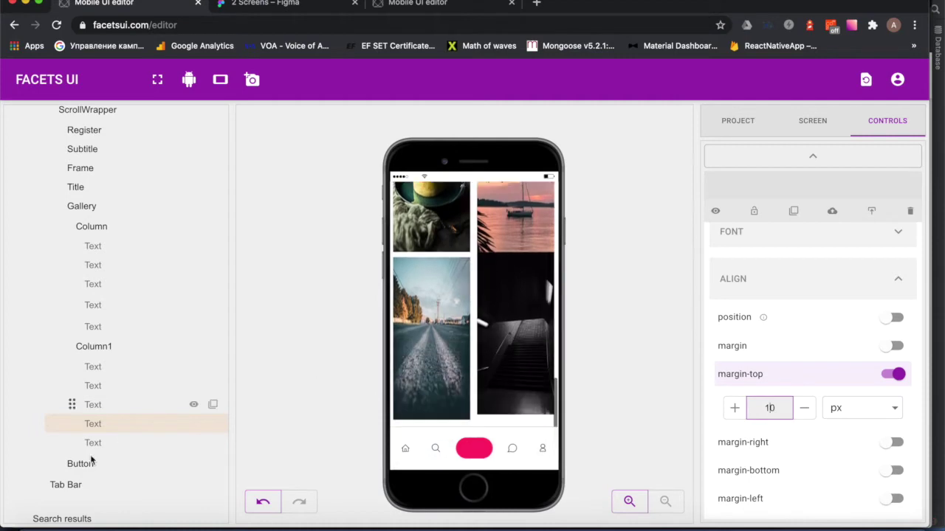
{"action": "key", "text": "Down"}
{"action": "left_click", "coordinate": [735, 349]}
{"action": "left_click", "coordinate": [757, 407]}
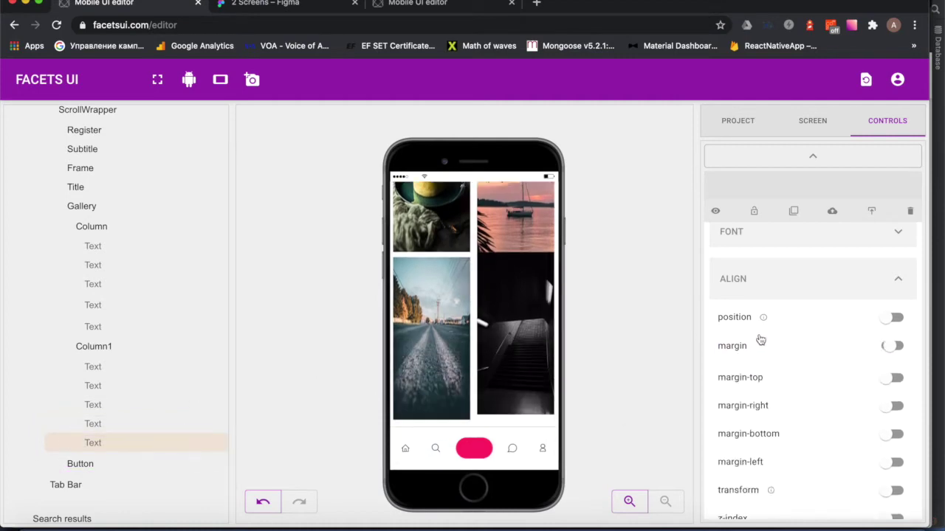
{"action": "left_click", "coordinate": [740, 373]}
{"action": "left_click", "coordinate": [766, 407]}
{"action": "type", "text": "10"}
{"action": "scroll", "coordinate": [494, 350], "scroll_direction": "up", "scroll_amount": 5}
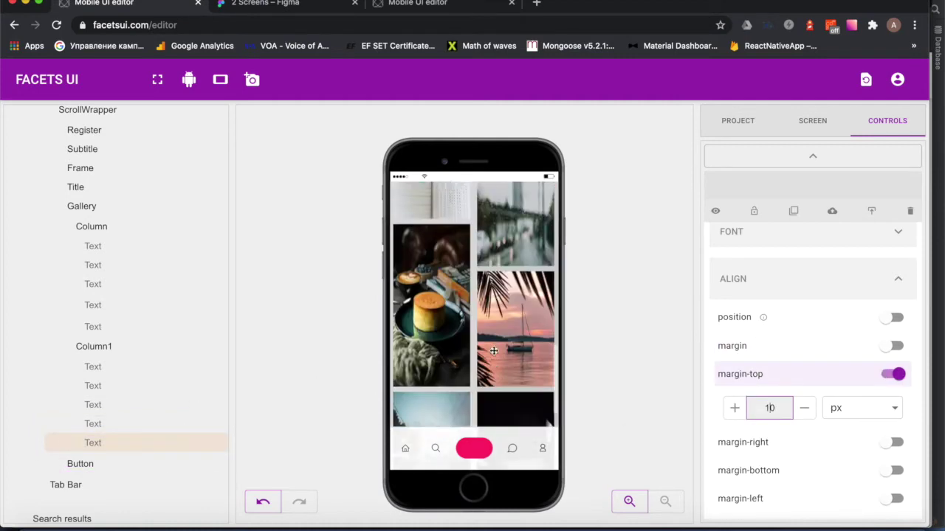
{"action": "scroll", "coordinate": [476, 310], "scroll_direction": "down", "scroll_amount": 10}
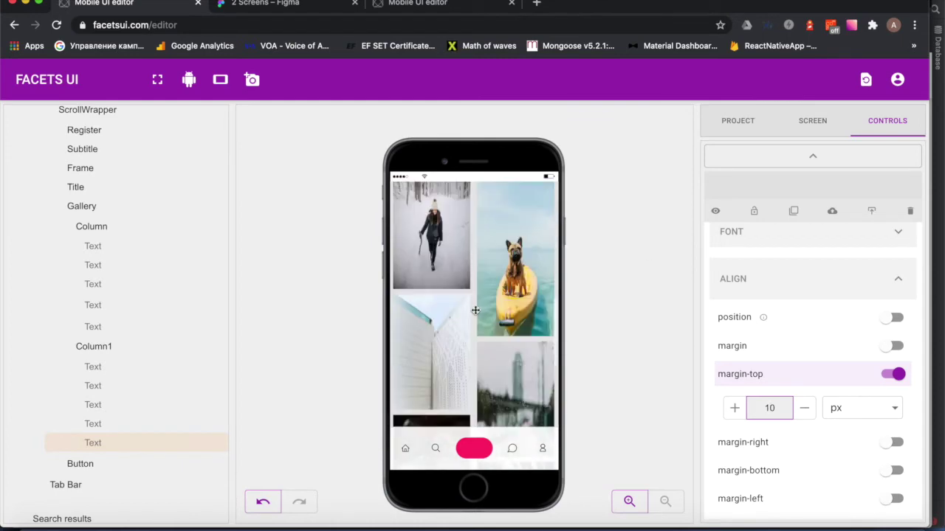
{"action": "scroll", "coordinate": [476, 310], "scroll_direction": "down", "scroll_amount": 5}
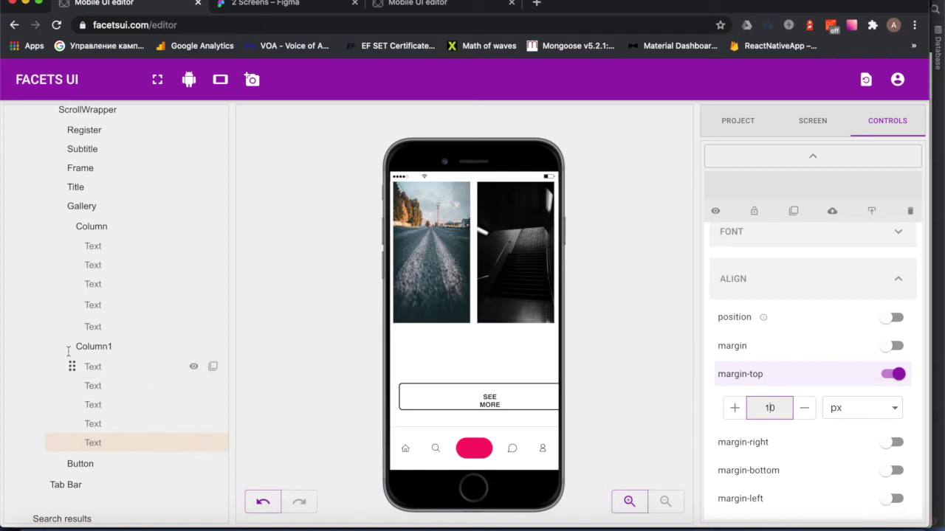
{"action": "left_click", "coordinate": [46, 207]}
Turn off the SEE MORE Button's positioning and set its width to 95%
{"action": "left_click", "coordinate": [45, 309]}
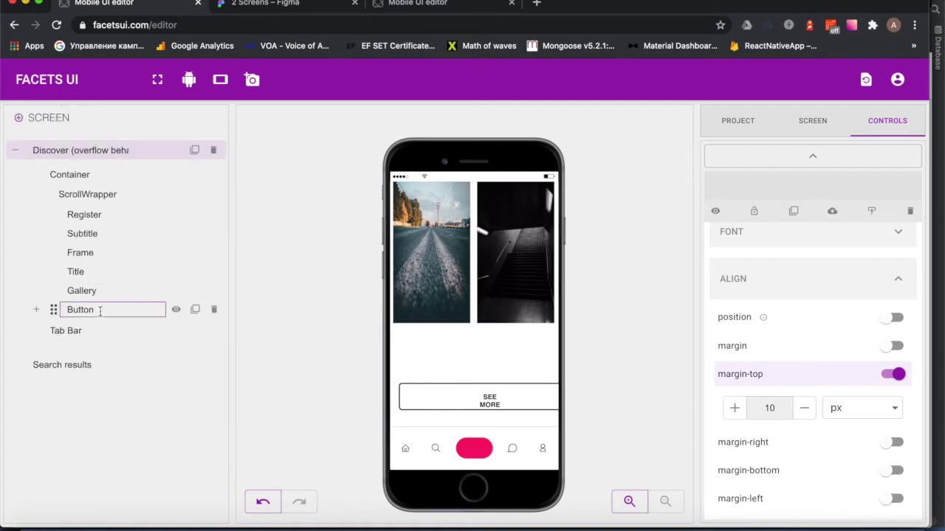
{"action": "scroll", "coordinate": [830, 379], "scroll_direction": "down", "scroll_amount": 3}
{"action": "scroll", "coordinate": [817, 321], "scroll_direction": "up", "scroll_amount": 8}
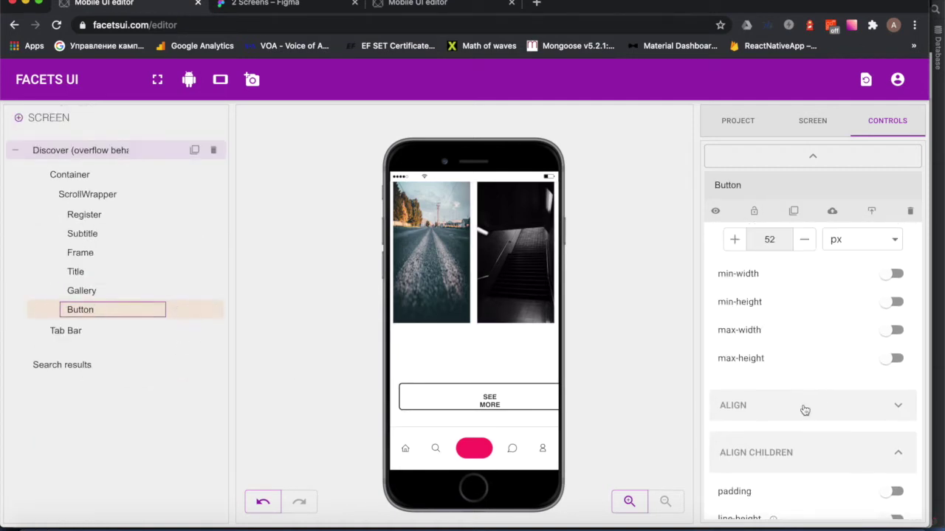
{"action": "left_click", "coordinate": [841, 325]}
{"action": "scroll", "coordinate": [814, 343], "scroll_direction": "up", "scroll_amount": 5}
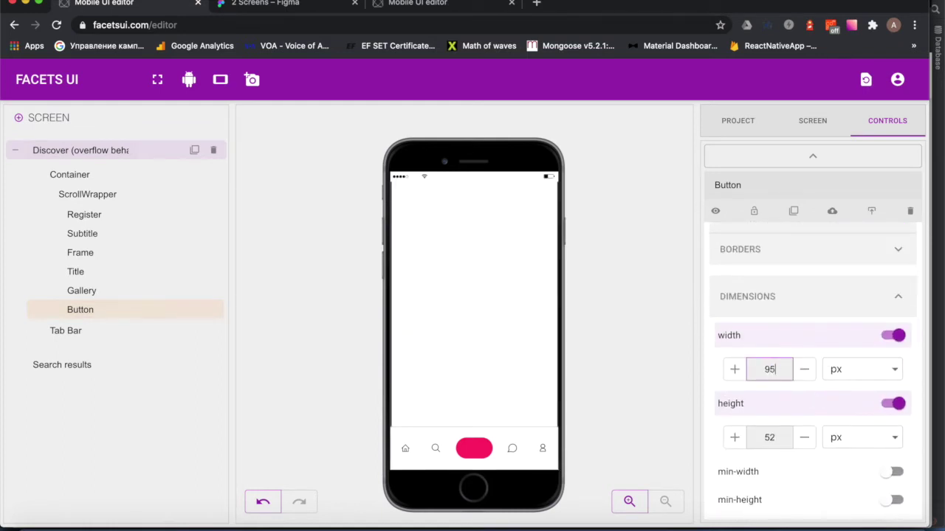
{"action": "left_click", "coordinate": [884, 378]}
{"action": "left_click", "coordinate": [830, 385]}
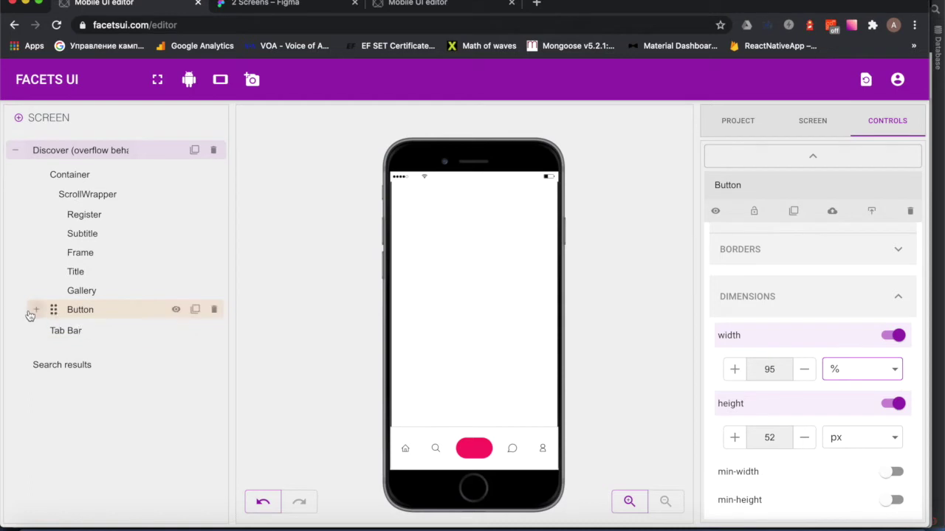
Expand Button in the layer tree and select its Text child
{"action": "left_click", "coordinate": [33, 311]}
{"action": "left_click", "coordinate": [188, 338]}
{"action": "scroll", "coordinate": [816, 355], "scroll_direction": "up", "scroll_amount": 2}
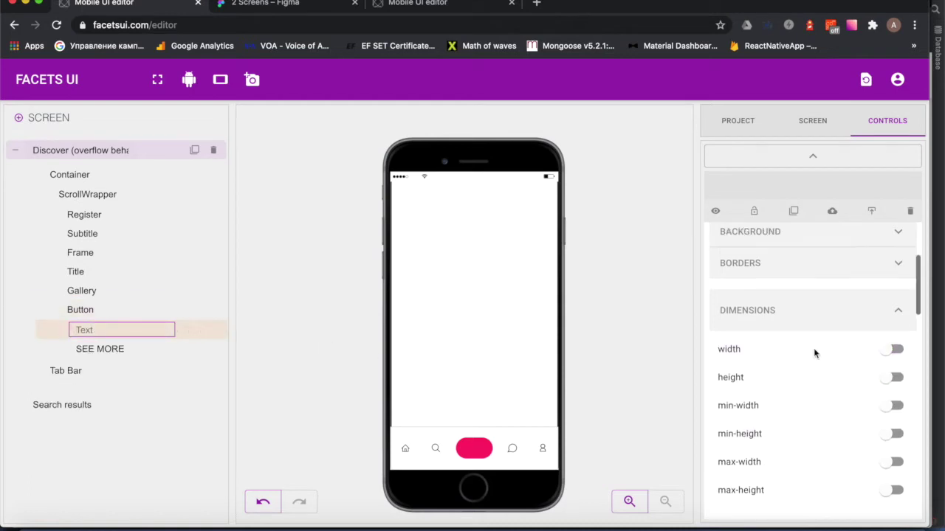
{"action": "left_click", "coordinate": [801, 298]}
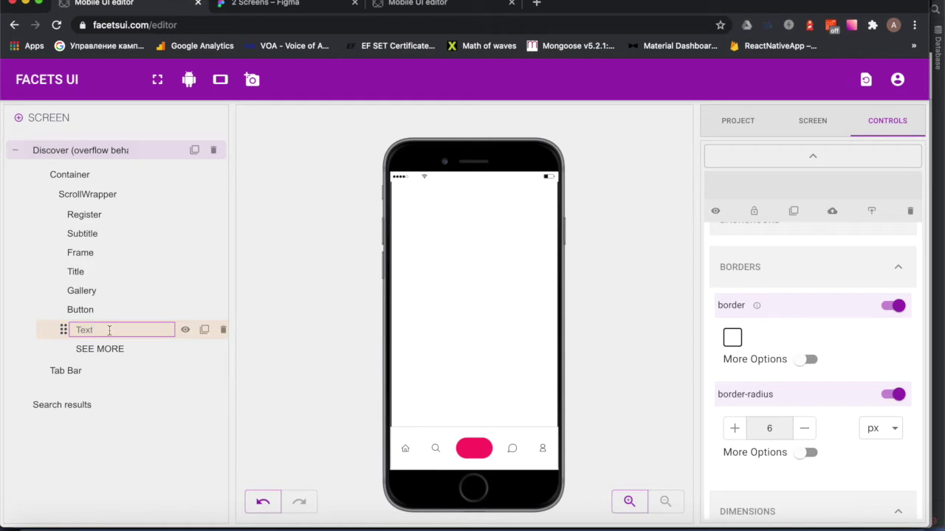
Delete the extra Text layer under Button, then switch on a border for the Button
{"action": "left_click", "coordinate": [222, 332]}
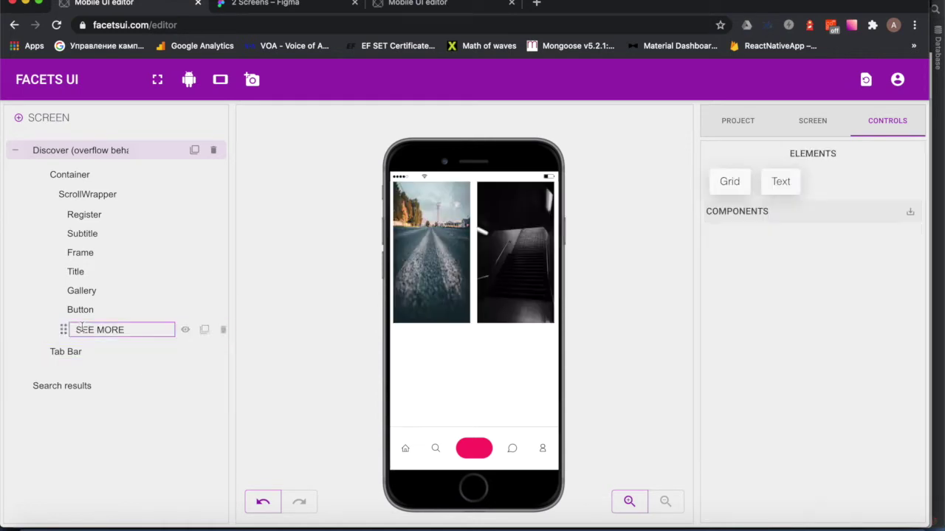
{"action": "left_click", "coordinate": [104, 310]}
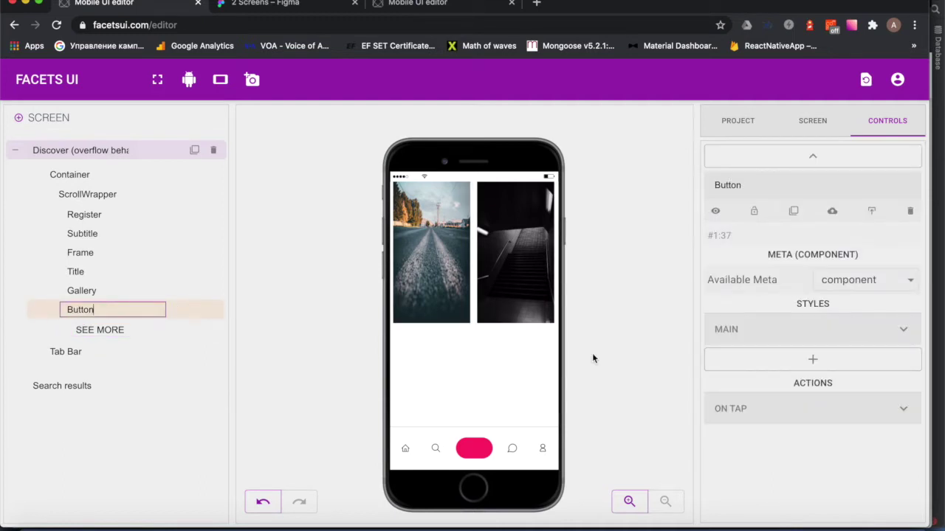
{"action": "left_click", "coordinate": [831, 324]}
{"action": "left_click", "coordinate": [791, 332]}
{"action": "left_click", "coordinate": [812, 335]}
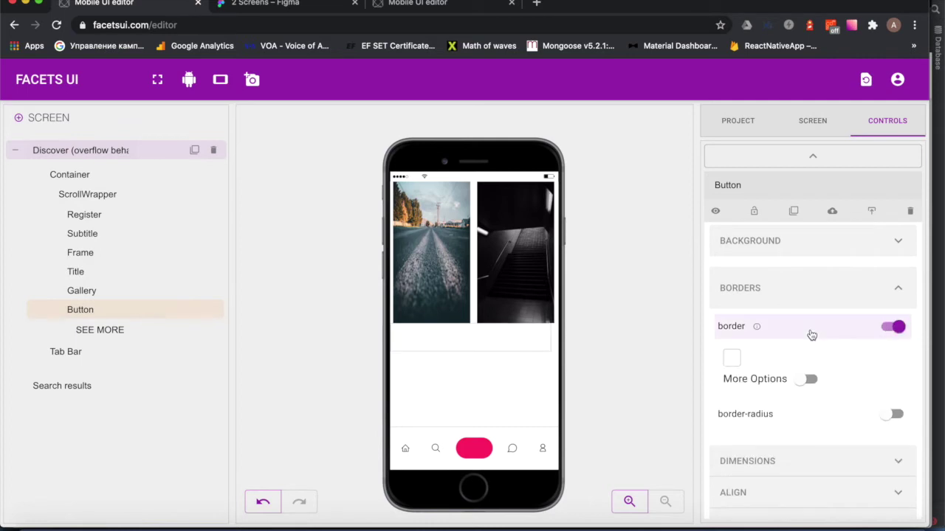
{"action": "left_click", "coordinate": [738, 359]}
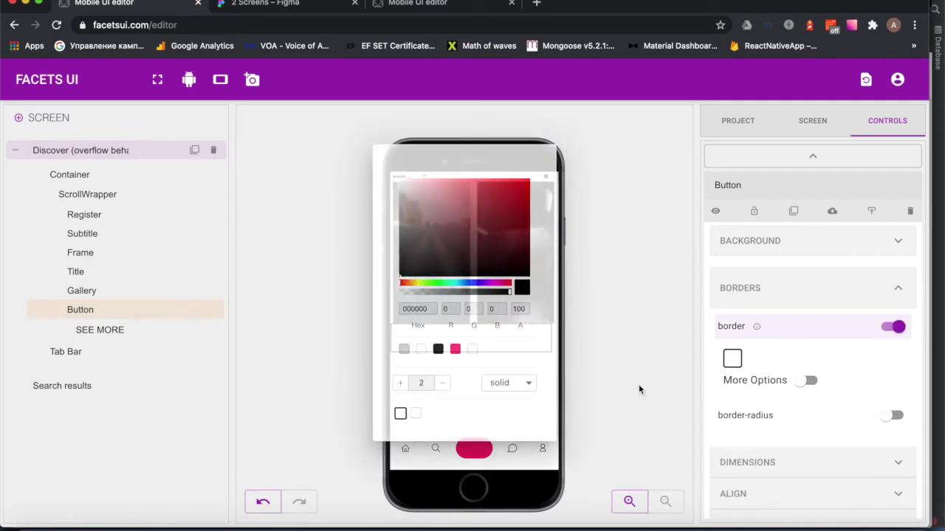
{"action": "left_click", "coordinate": [639, 384]}
Round the Button's corners with a 6 px border radius
{"action": "left_click", "coordinate": [747, 414]}
{"action": "scroll", "coordinate": [738, 383], "scroll_direction": "down", "scroll_amount": 2}
{"action": "left_click", "coordinate": [735, 369]}
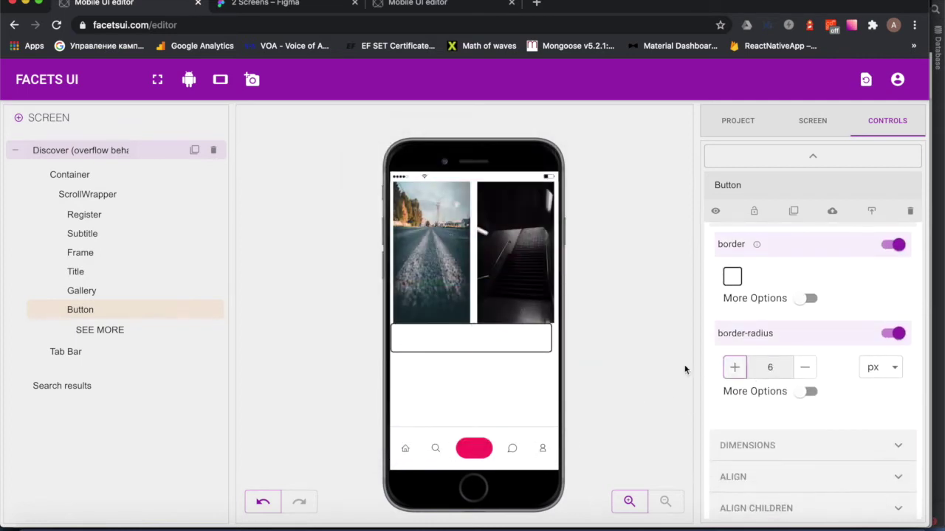
Add a Grid Wrapper between Gallery and Button, using flex display with centred content
{"action": "left_click", "coordinate": [812, 155]}
{"action": "left_click_drag", "start_coordinate": [732, 178], "coordinate": [477, 352]}
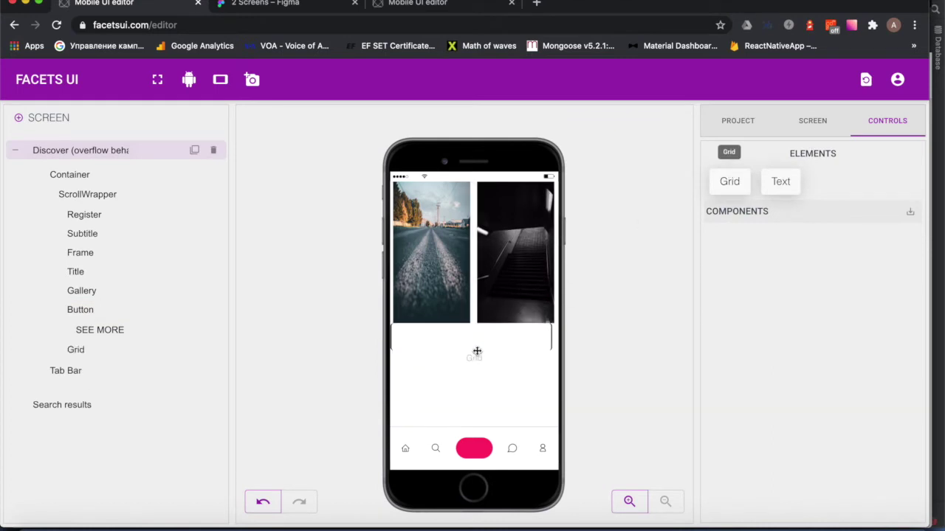
{"action": "left_click_drag", "start_coordinate": [49, 350], "coordinate": [66, 310]}
{"action": "left_click", "coordinate": [107, 310]}
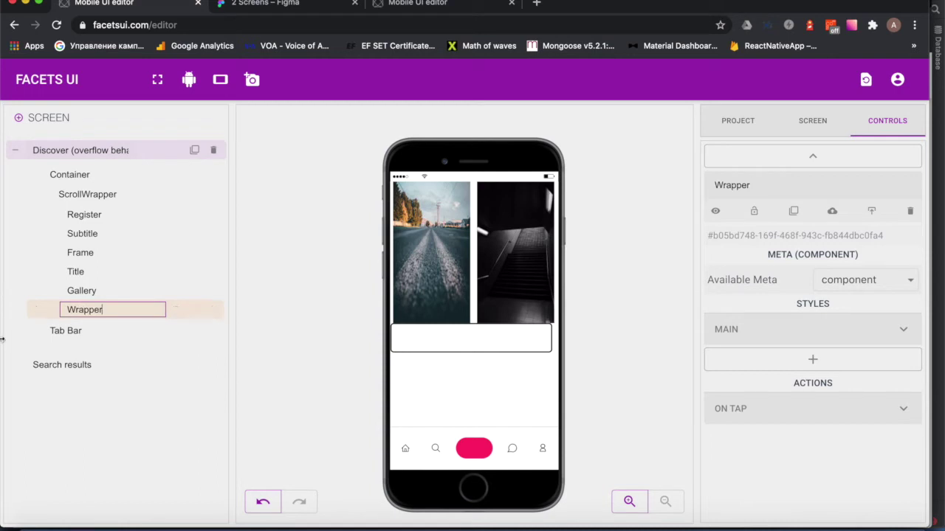
{"action": "left_click", "coordinate": [800, 338]}
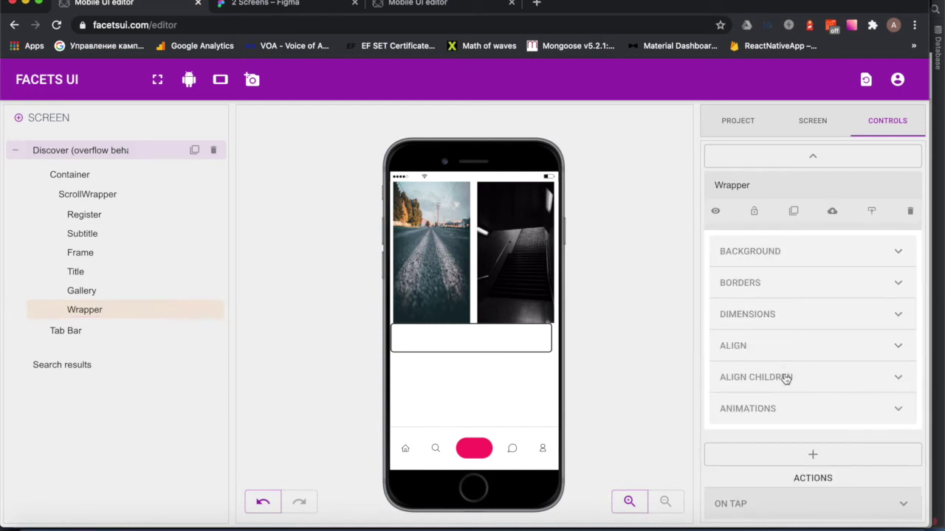
{"action": "left_click", "coordinate": [784, 380]}
{"action": "left_click", "coordinate": [819, 346]}
{"action": "left_click", "coordinate": [810, 407]}
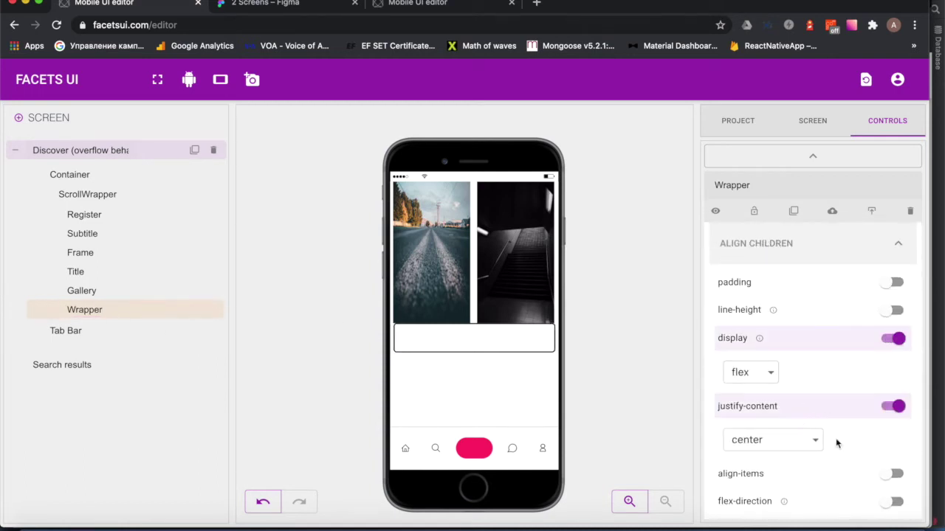
Give the Wrapper a 30 px top margin
{"action": "scroll", "coordinate": [793, 315], "scroll_direction": "up", "scroll_amount": 3}
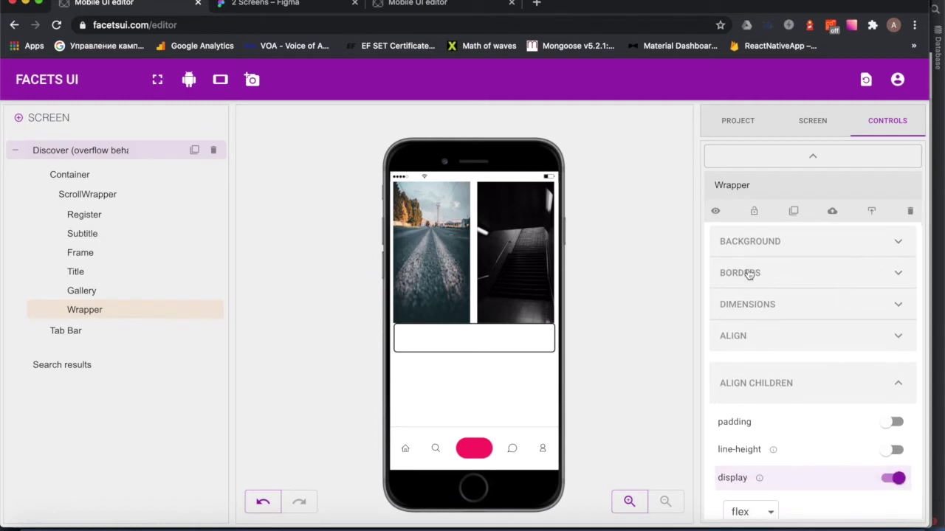
{"action": "left_click", "coordinate": [763, 302]}
{"action": "scroll", "coordinate": [768, 291], "scroll_direction": "down", "scroll_amount": 3}
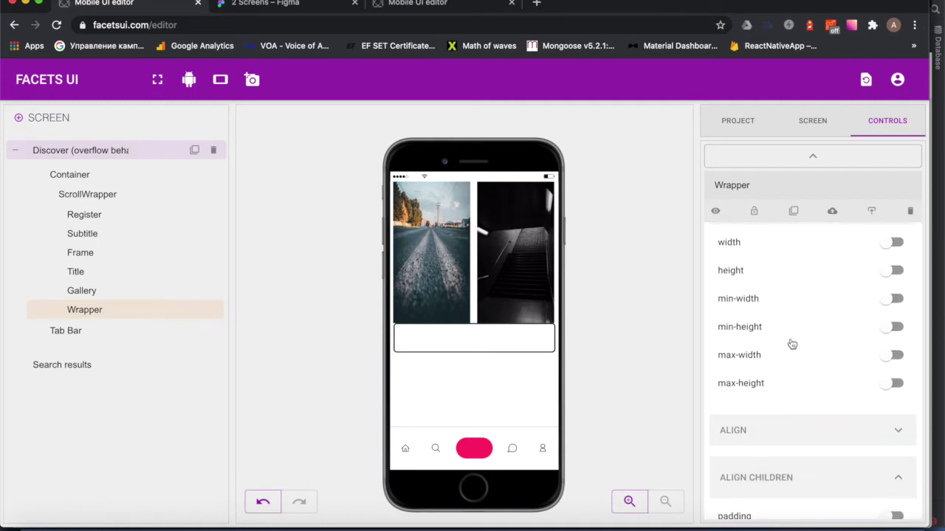
{"action": "scroll", "coordinate": [782, 323], "scroll_direction": "up", "scroll_amount": 1}
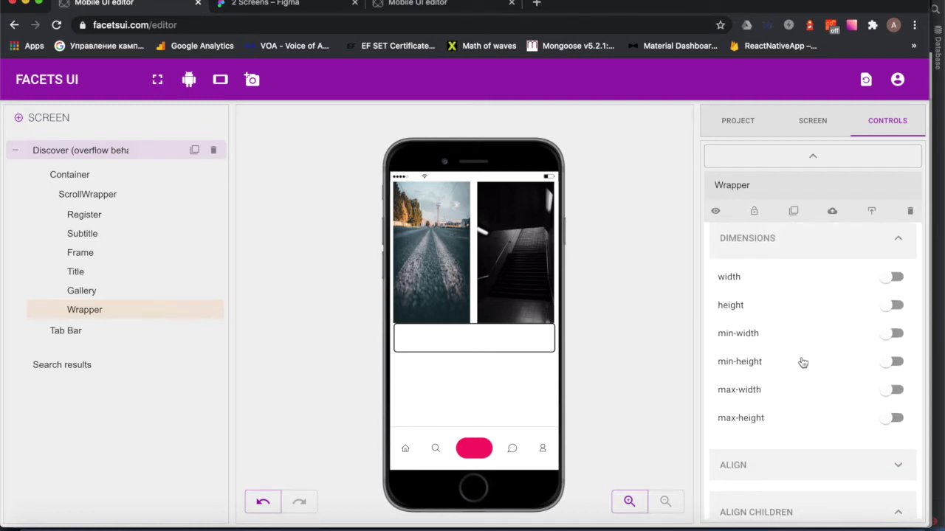
{"action": "scroll", "coordinate": [798, 358], "scroll_direction": "down", "scroll_amount": 3}
{"action": "left_click", "coordinate": [796, 348]}
{"action": "left_click", "coordinate": [794, 328]}
{"action": "left_click", "coordinate": [777, 384]}
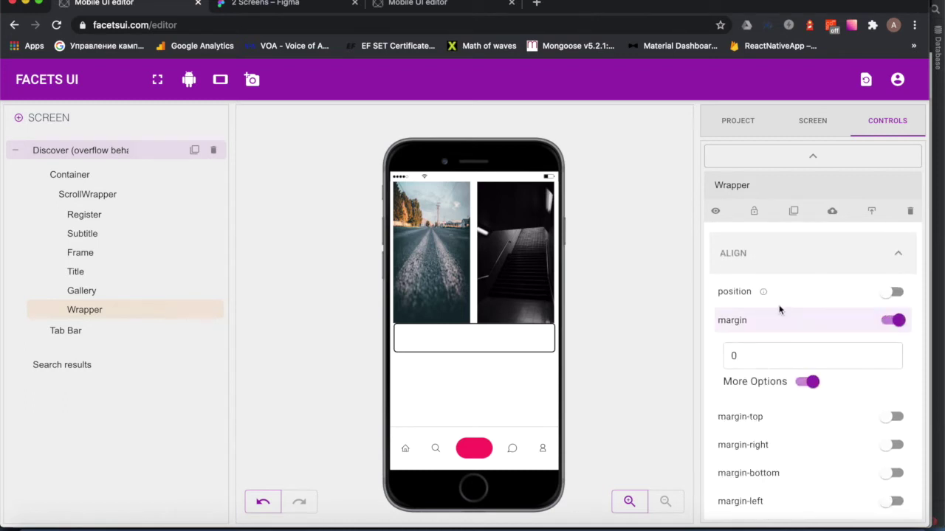
{"action": "left_click", "coordinate": [779, 317]}
{"action": "left_click", "coordinate": [772, 355]}
{"action": "left_click", "coordinate": [806, 388]}
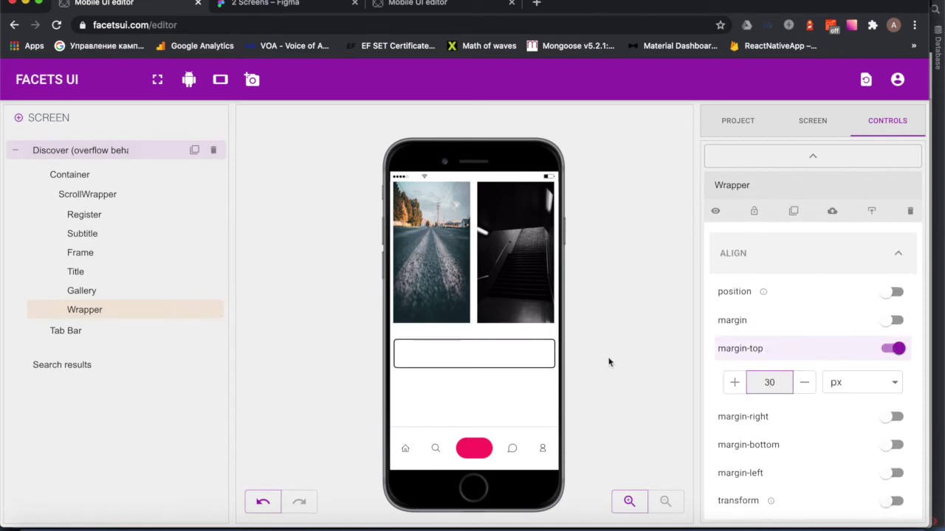
Remove the SEE MORE text's offsets, text alignment and fixed line height
{"action": "left_click", "coordinate": [34, 313]}
{"action": "left_click", "coordinate": [147, 349]}
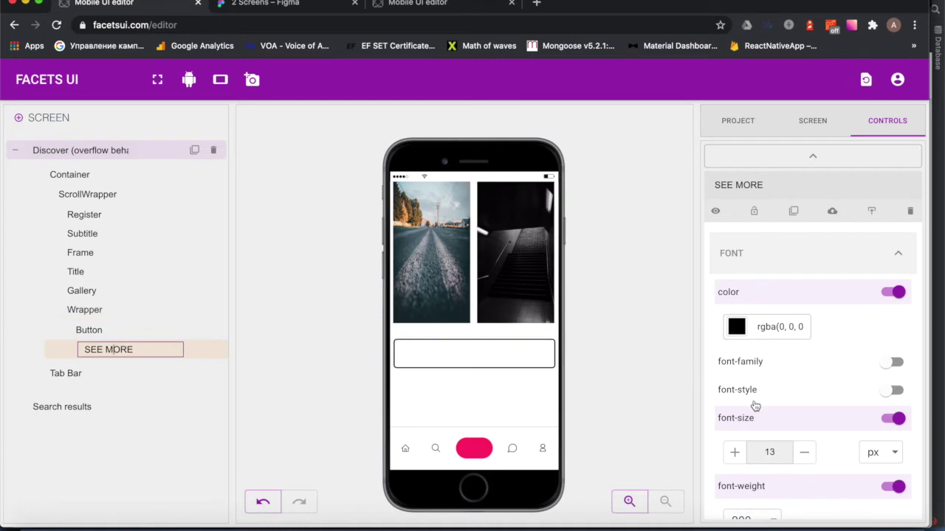
{"action": "scroll", "coordinate": [822, 380], "scroll_direction": "down", "scroll_amount": 5}
{"action": "left_click", "coordinate": [821, 380]}
{"action": "left_click", "coordinate": [822, 380]}
{"action": "left_click", "coordinate": [819, 380]}
{"action": "left_click", "coordinate": [819, 380]}
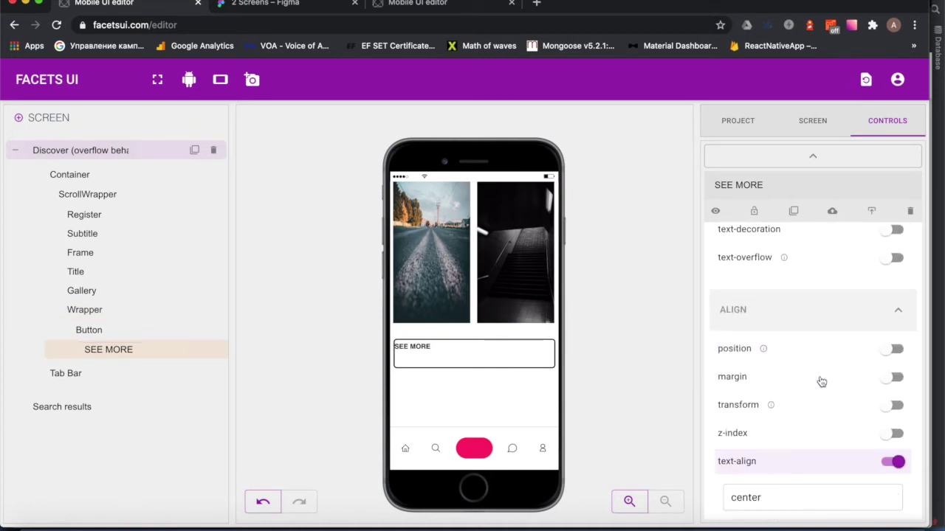
{"action": "scroll", "coordinate": [827, 399], "scroll_direction": "down", "scroll_amount": 2}
{"action": "left_click", "coordinate": [804, 374]}
{"action": "left_click", "coordinate": [799, 427]}
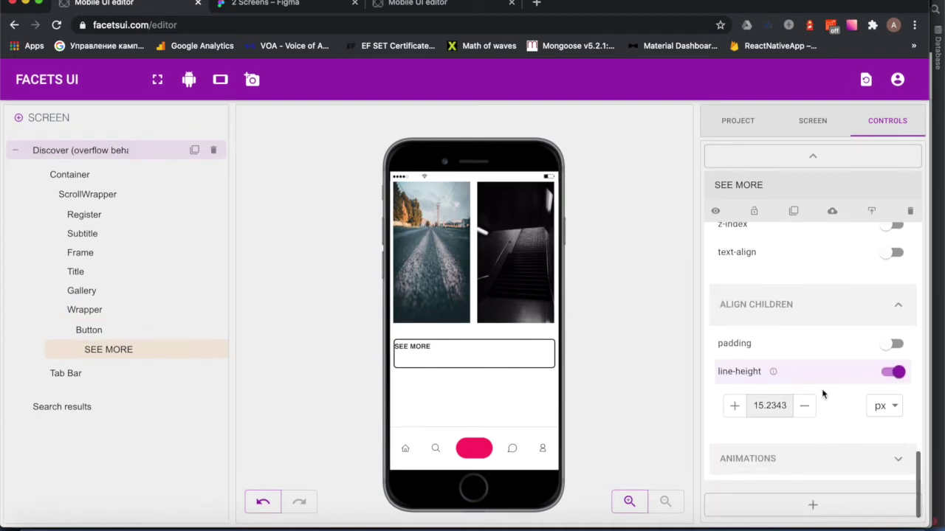
{"action": "left_click", "coordinate": [895, 371]}
Give the Button flex display with its content centred horizontally and vertically
{"action": "left_click", "coordinate": [90, 330]}
{"action": "scroll", "coordinate": [812, 287], "scroll_direction": "up", "scroll_amount": 2}
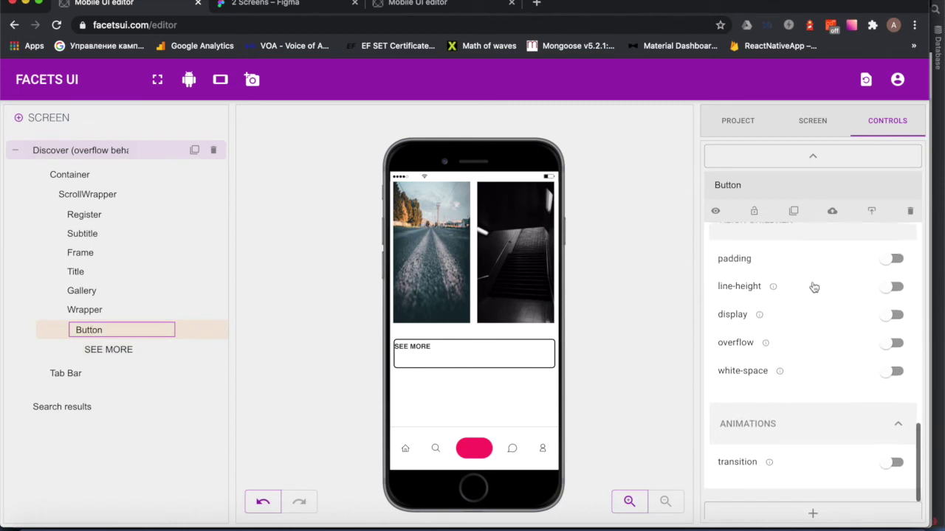
{"action": "left_click", "coordinate": [812, 316]}
{"action": "left_click", "coordinate": [788, 387]}
{"action": "left_click", "coordinate": [787, 449]}
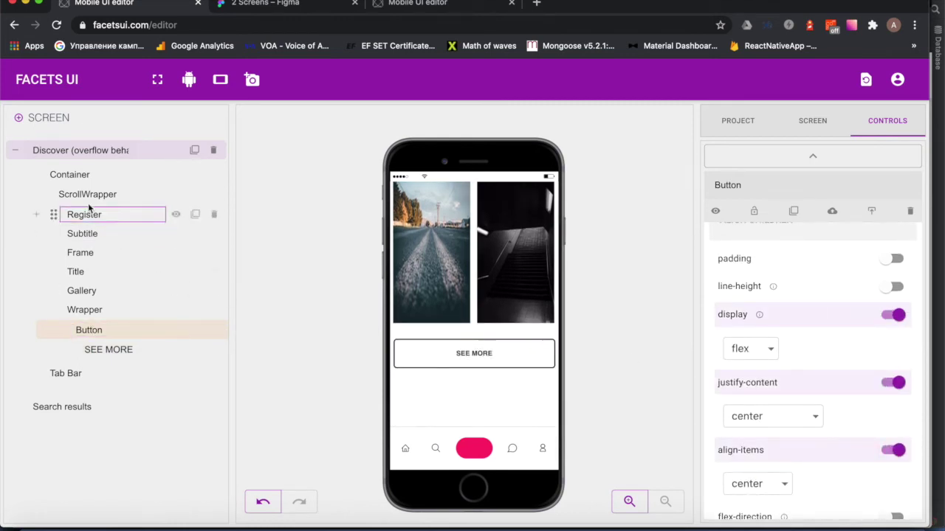
{"action": "left_click", "coordinate": [44, 194]}
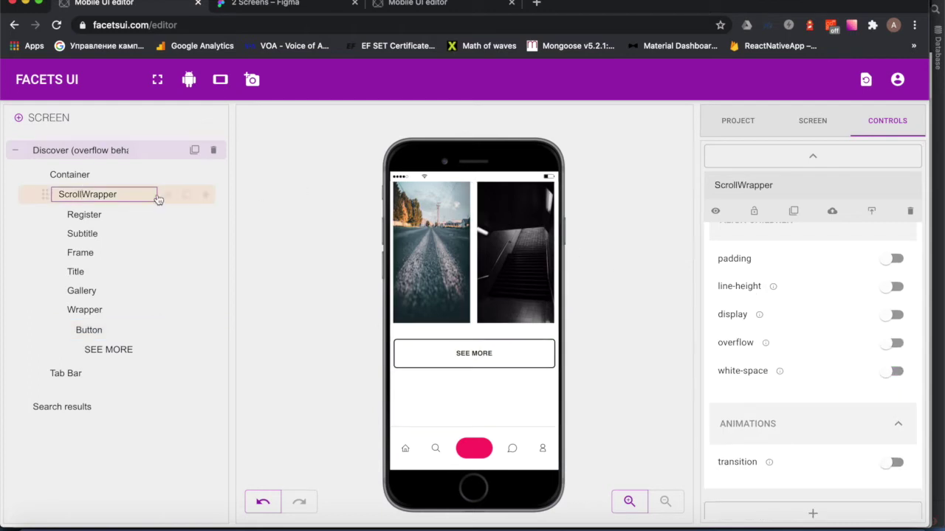
Switch off the ScrollWrapper's fixed 2267 px height so the gallery expands
{"action": "scroll", "coordinate": [816, 322], "scroll_direction": "up", "scroll_amount": 4}
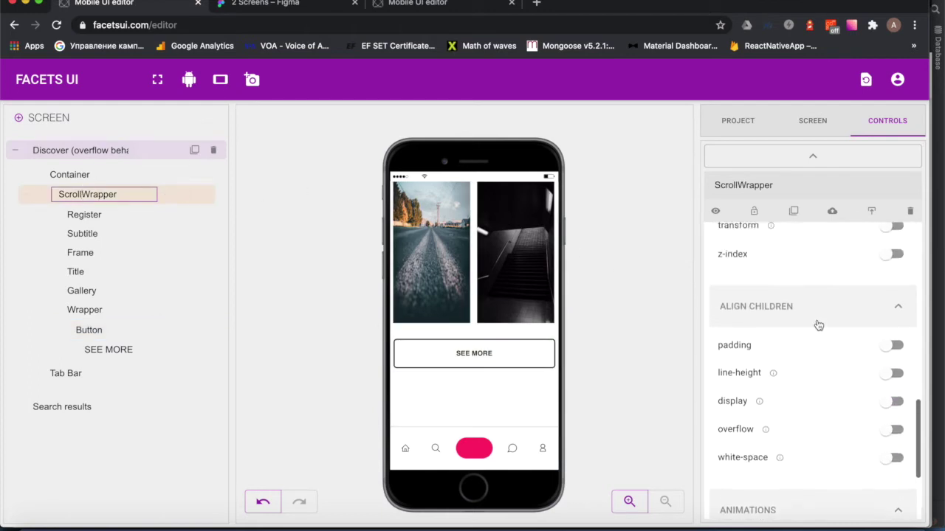
{"action": "scroll", "coordinate": [817, 324], "scroll_direction": "up", "scroll_amount": 5}
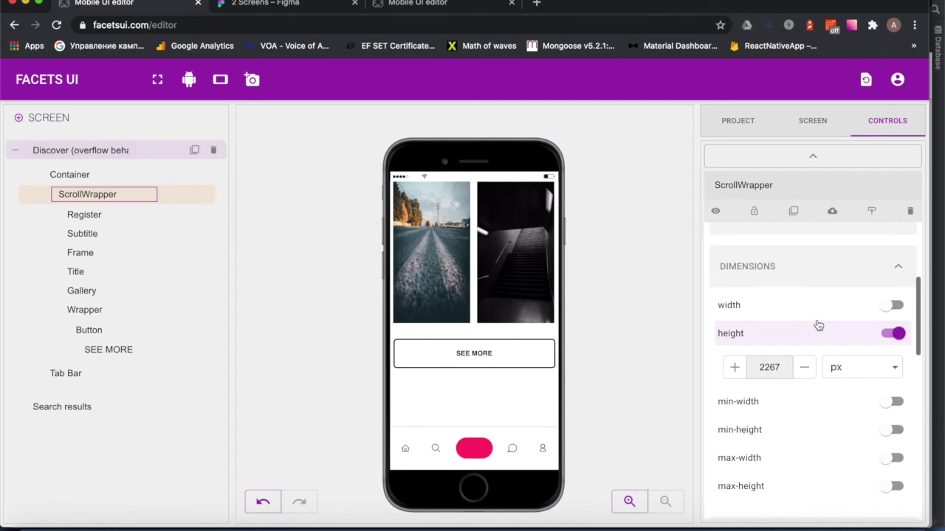
{"action": "left_click", "coordinate": [761, 341]}
{"action": "scroll", "coordinate": [493, 335], "scroll_direction": "down", "scroll_amount": 3}
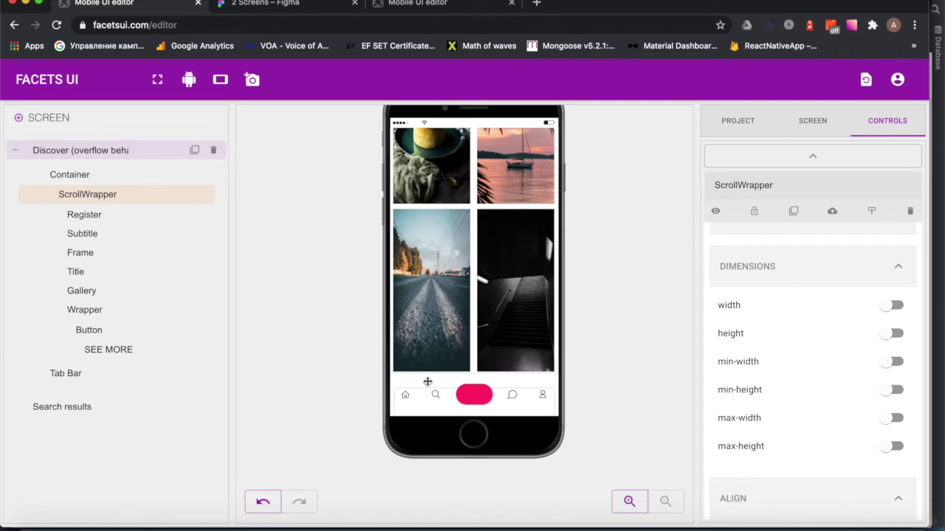
Give the Wrapper a 120 px bottom margin and scroll the preview to check the gallery
{"action": "left_click", "coordinate": [86, 311]}
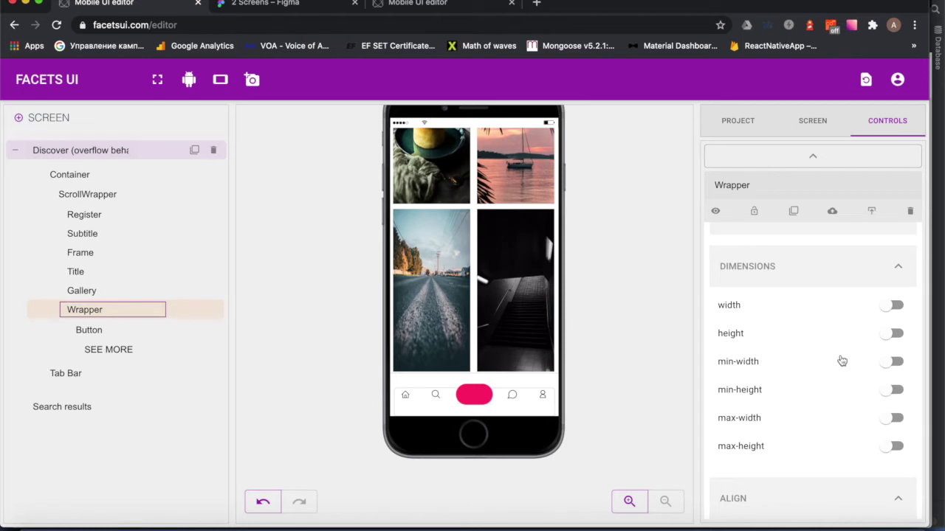
{"action": "scroll", "coordinate": [839, 360], "scroll_direction": "down", "scroll_amount": 8}
{"action": "left_click", "coordinate": [774, 364]}
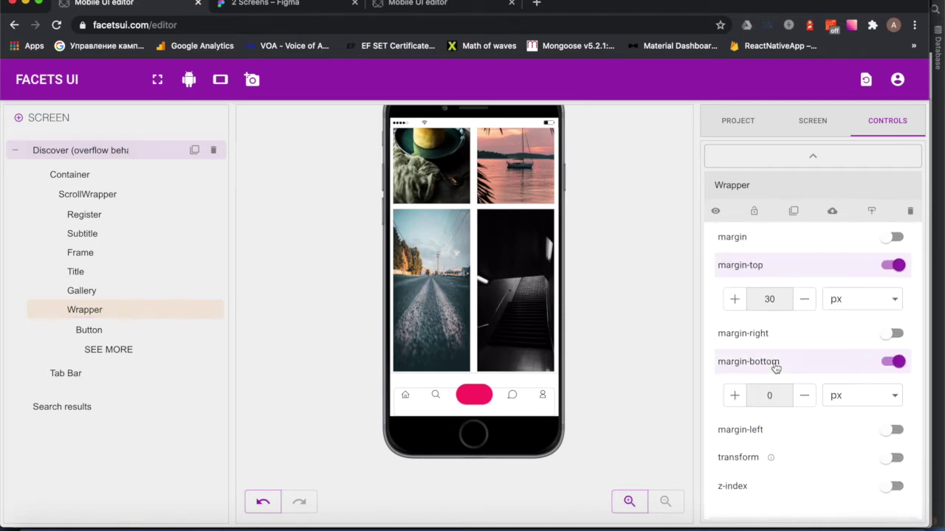
{"action": "left_click", "coordinate": [765, 395]}
{"action": "scroll", "coordinate": [529, 365], "scroll_direction": "down", "scroll_amount": 2}
{"action": "key", "text": "BackSpace"}
{"action": "type", "text": "2"}
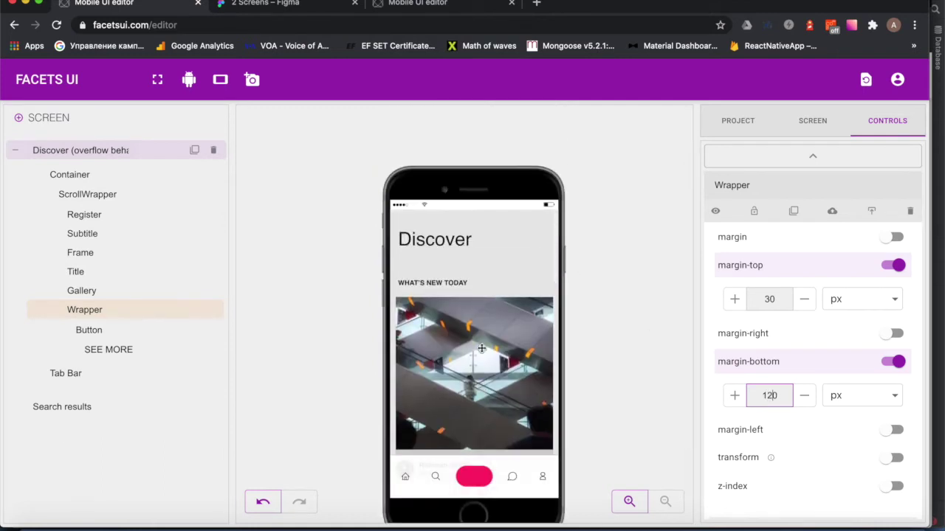
{"action": "scroll", "coordinate": [481, 348], "scroll_direction": "down", "scroll_amount": 10}
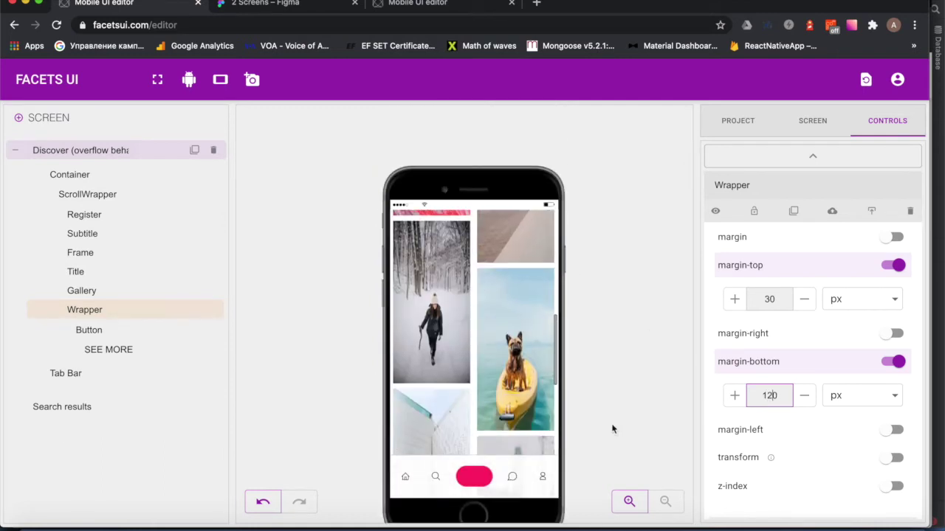
{"action": "scroll", "coordinate": [650, 414], "scroll_direction": "down", "scroll_amount": 2}
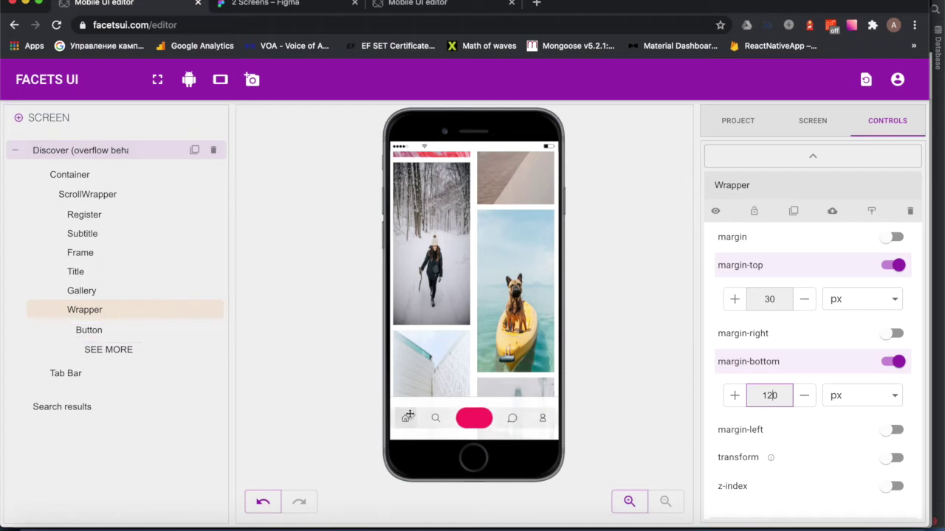
{"action": "left_click", "coordinate": [467, 418]}
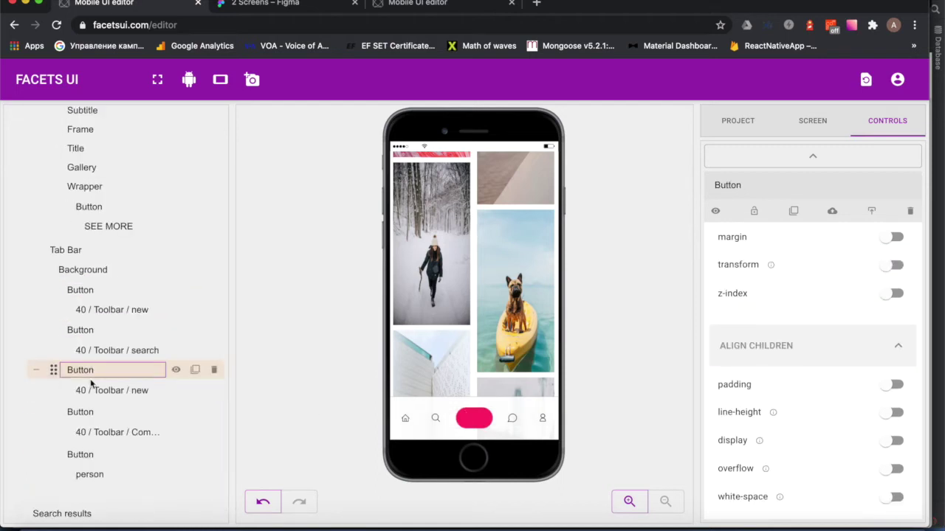
{"action": "left_click", "coordinate": [95, 390]}
{"action": "scroll", "coordinate": [756, 395], "scroll_direction": "down", "scroll_amount": 5}
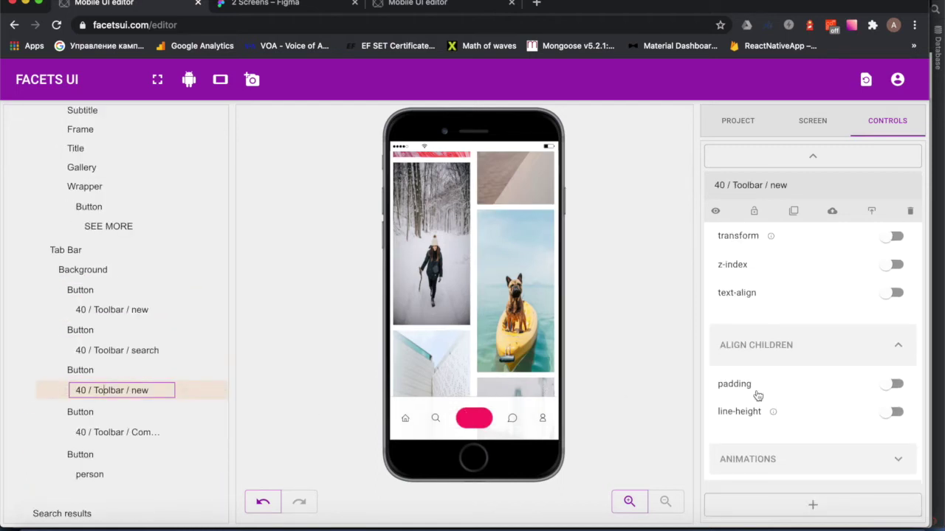
{"action": "scroll", "coordinate": [819, 386], "scroll_direction": "up", "scroll_amount": 10}
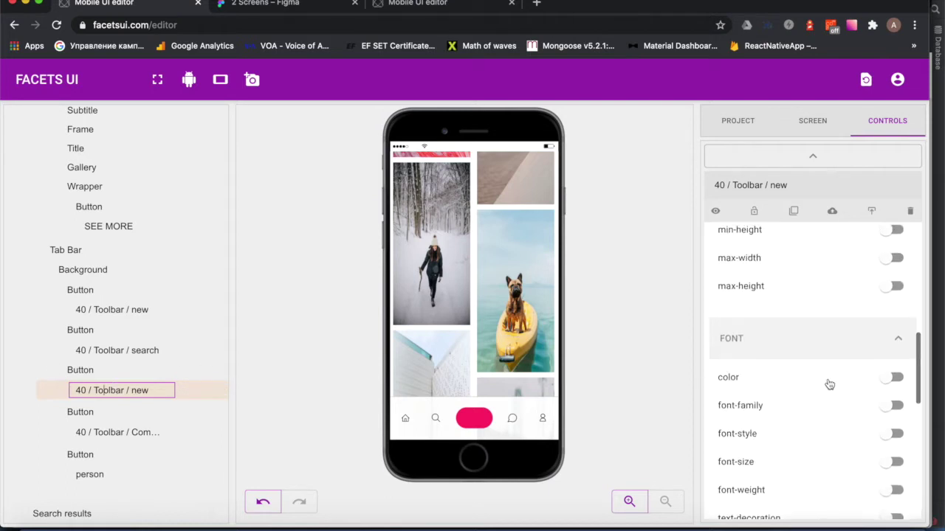
{"action": "left_click", "coordinate": [812, 384]}
{"action": "scroll", "coordinate": [804, 387], "scroll_direction": "down", "scroll_amount": 3}
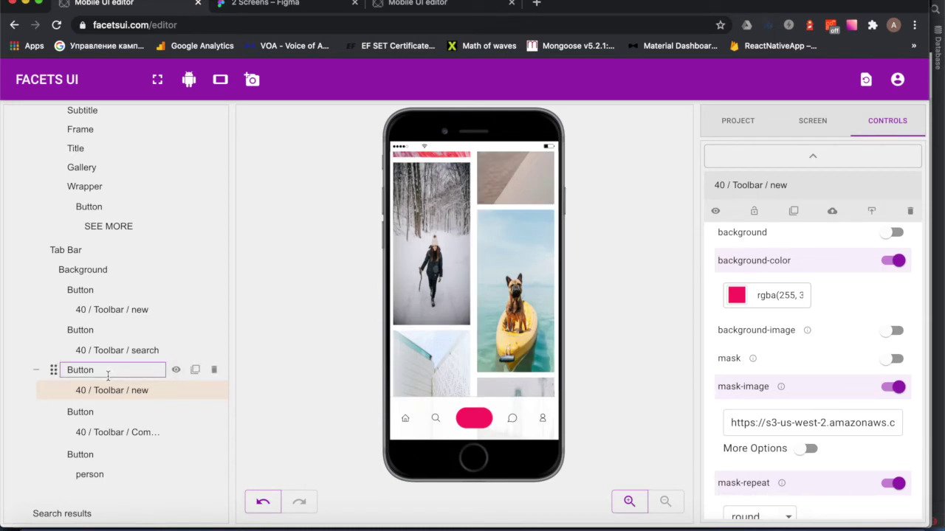
{"action": "scroll", "coordinate": [856, 376], "scroll_direction": "down", "scroll_amount": 5}
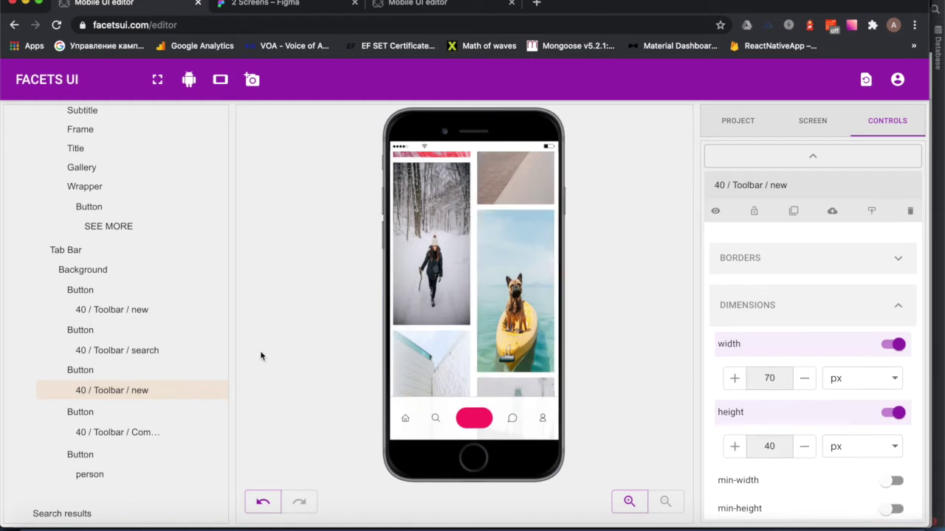
{"action": "left_click", "coordinate": [78, 370]}
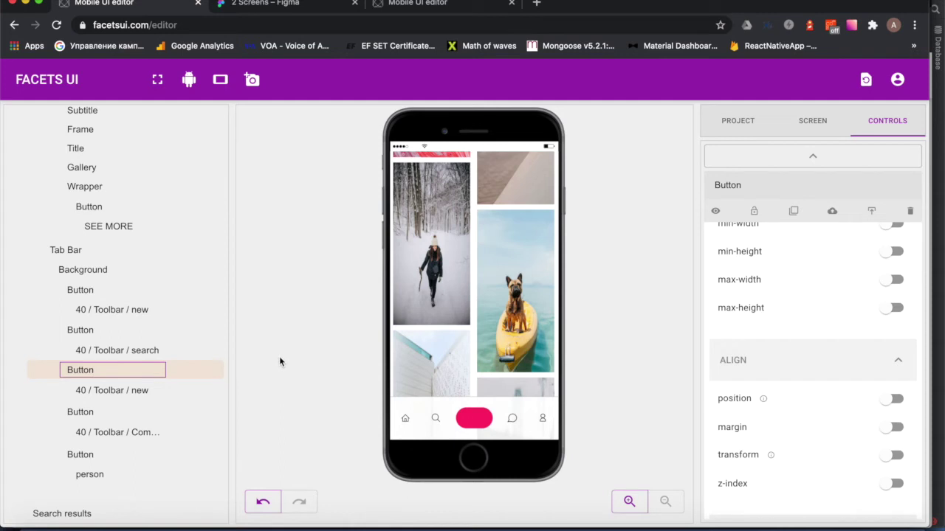
Set the centre tab Button to 70 px wide and 40 px high
{"action": "scroll", "coordinate": [805, 381], "scroll_direction": "up", "scroll_amount": 3}
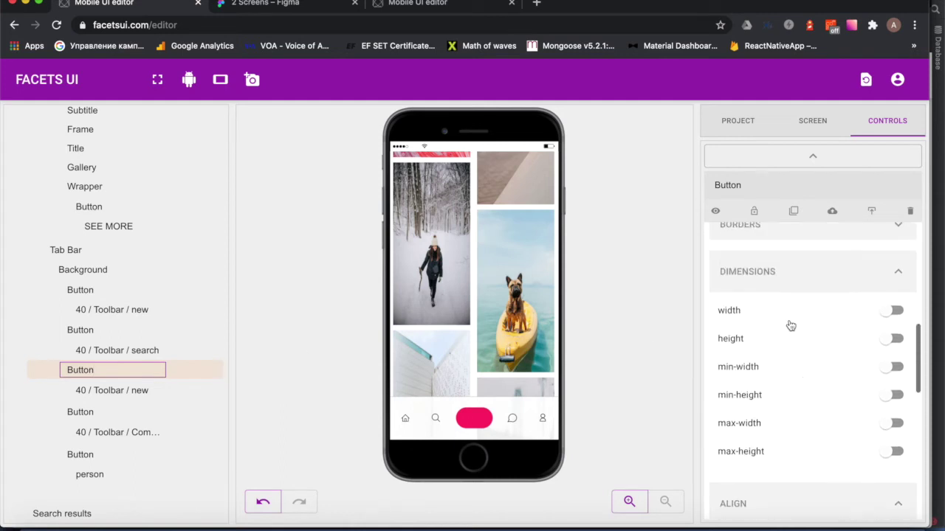
{"action": "left_click", "coordinate": [769, 309]}
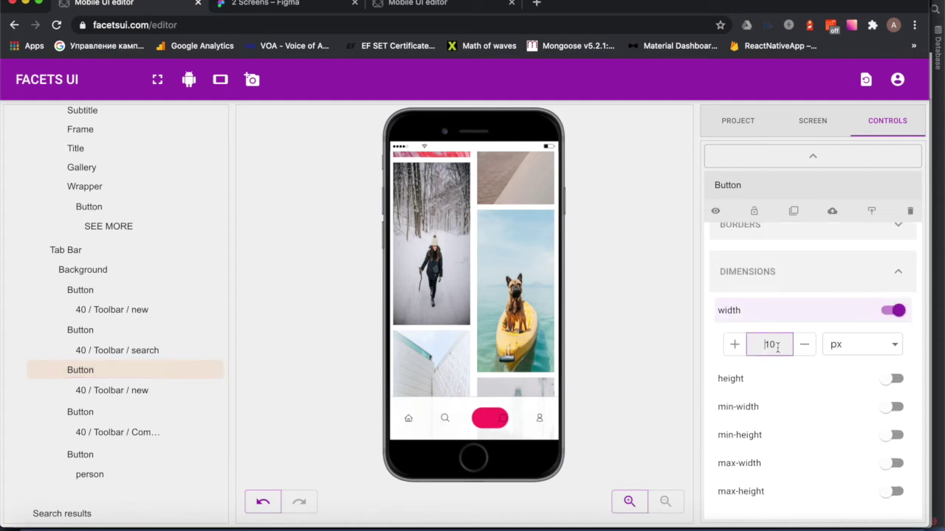
{"action": "left_click", "coordinate": [767, 344]}
{"action": "key", "text": "BackSpace"}
{"action": "type", "text": "7"}
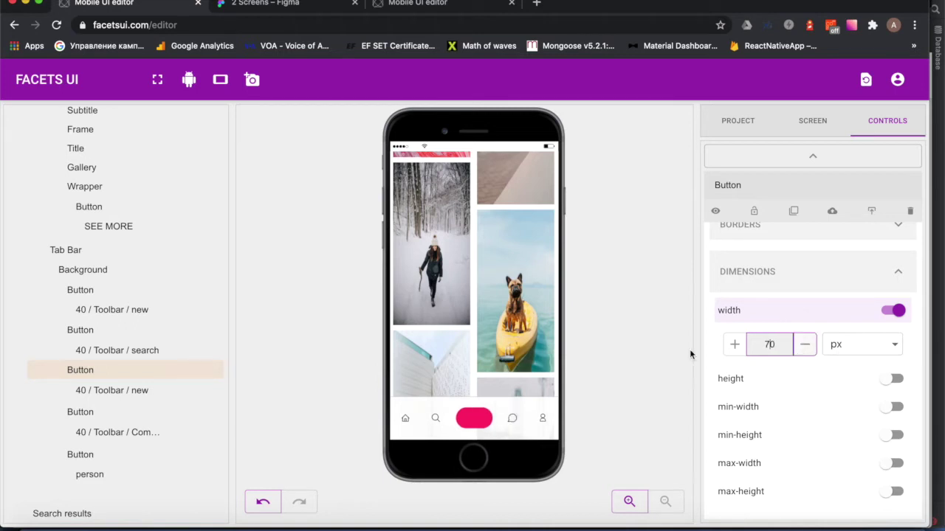
{"action": "left_click", "coordinate": [764, 390]}
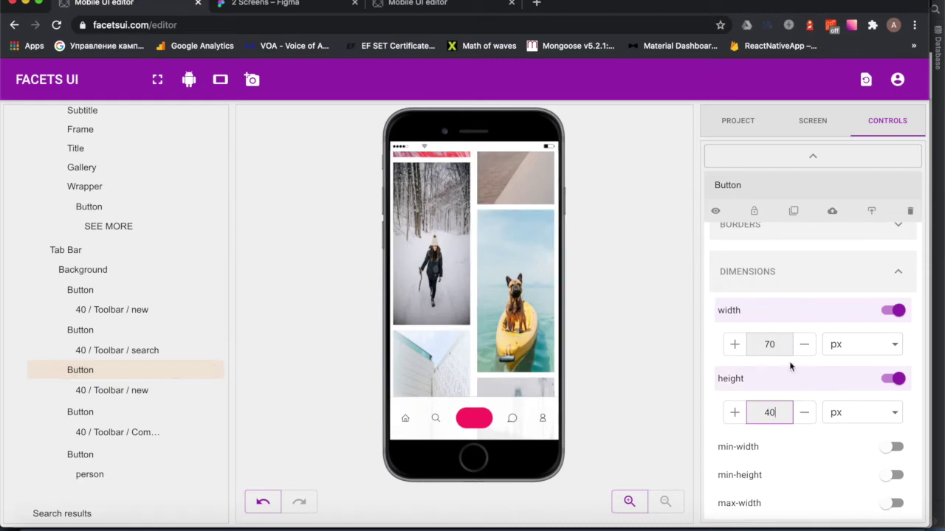
{"action": "scroll", "coordinate": [789, 367], "scroll_direction": "down", "scroll_amount": 1}
Remove the fixed width and height from the inner 40 / Toolbar / new layer
{"action": "left_click", "coordinate": [121, 390]}
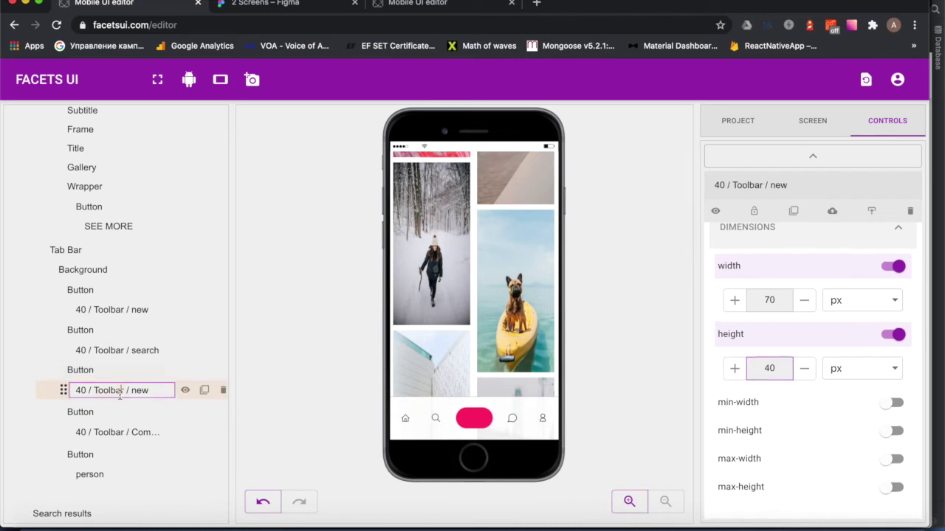
{"action": "left_click", "coordinate": [793, 270]}
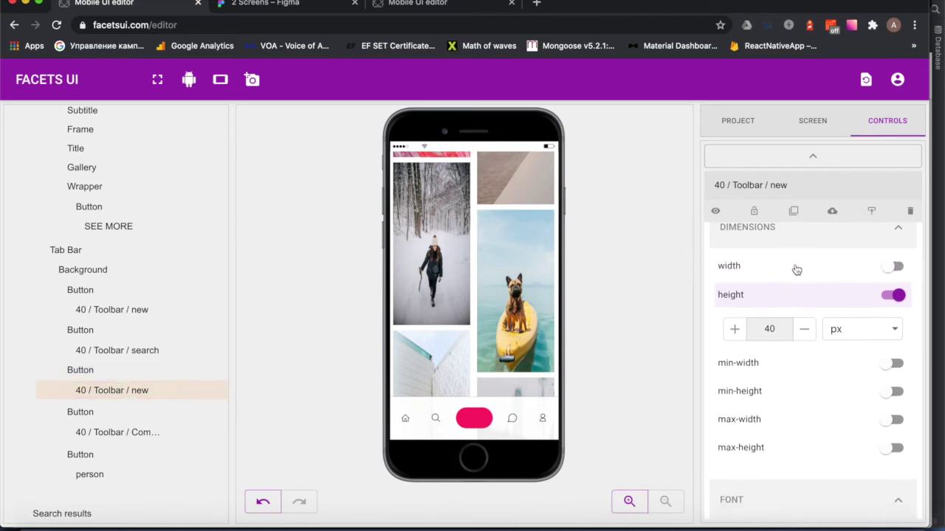
{"action": "left_click", "coordinate": [787, 297]}
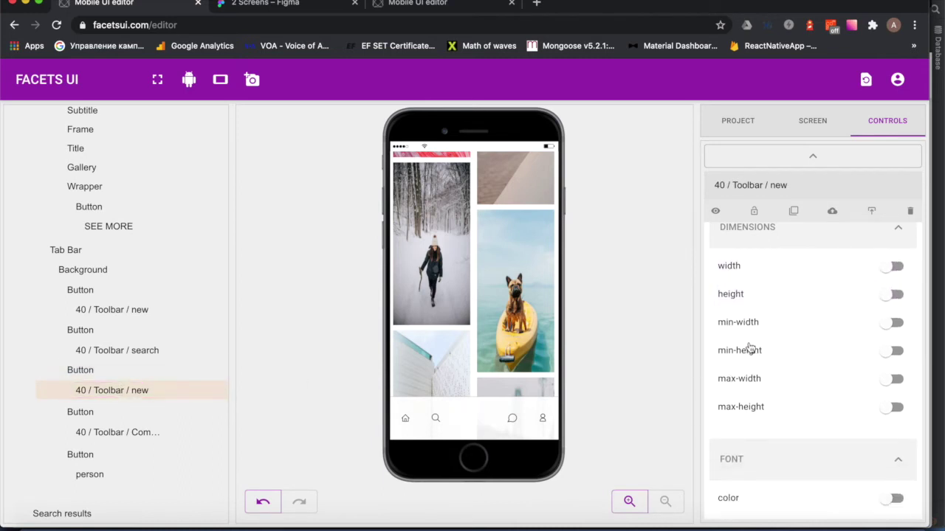
{"action": "left_click", "coordinate": [80, 370]}
Give the centre tab Button a #ff266b pink-red background colour
{"action": "scroll", "coordinate": [834, 391], "scroll_direction": "up", "scroll_amount": 4}
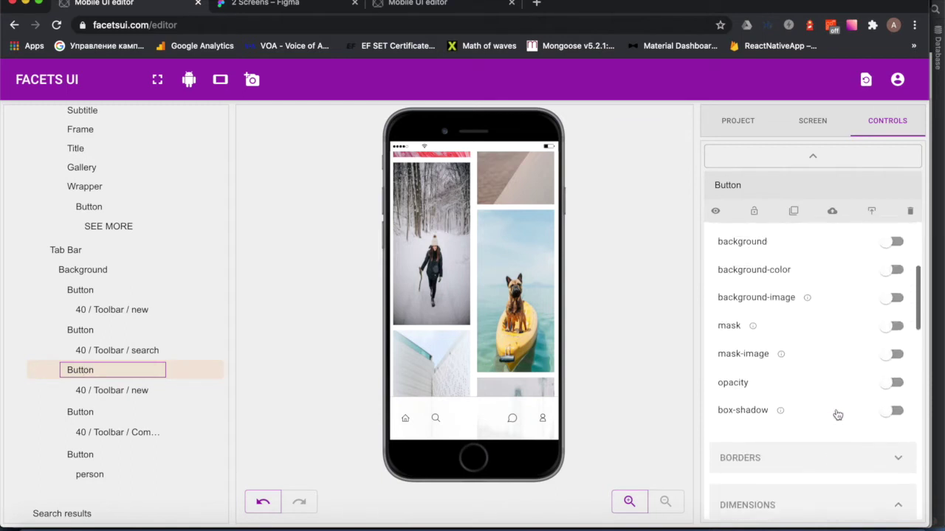
{"action": "scroll", "coordinate": [837, 413], "scroll_direction": "up", "scroll_amount": 2}
{"action": "left_click", "coordinate": [893, 373]}
{"action": "left_click", "coordinate": [736, 407]}
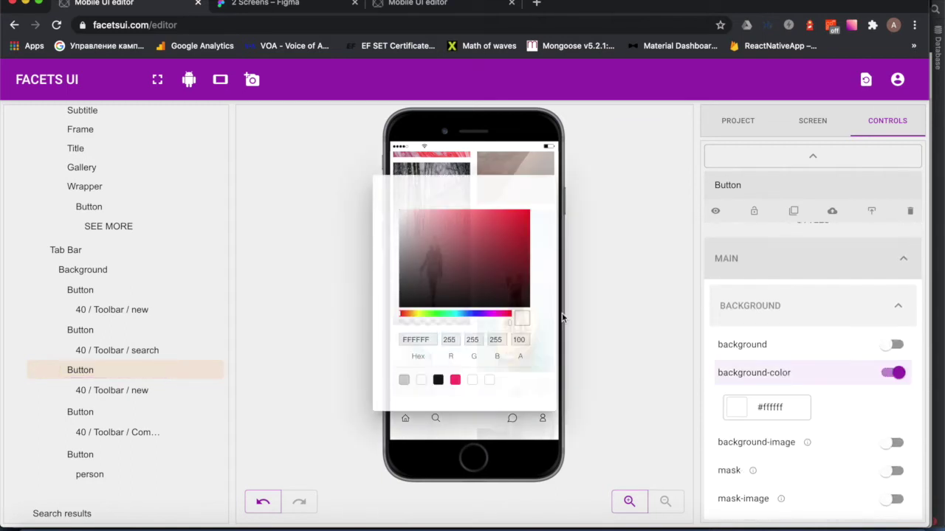
{"action": "left_click", "coordinate": [455, 380]}
{"action": "left_click", "coordinate": [650, 332]}
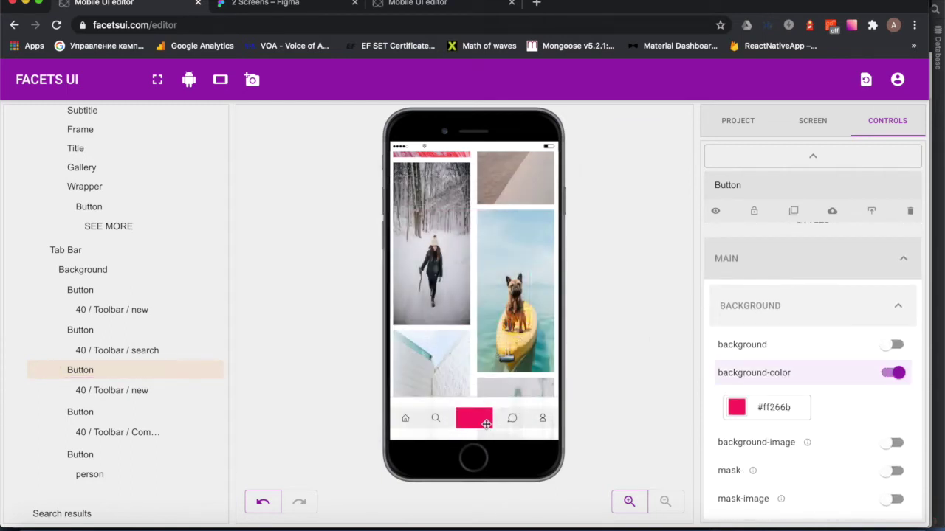
Round the Button's corners with a 20 px border radius
{"action": "scroll", "coordinate": [816, 382], "scroll_direction": "down", "scroll_amount": 5}
{"action": "left_click", "coordinate": [780, 266]}
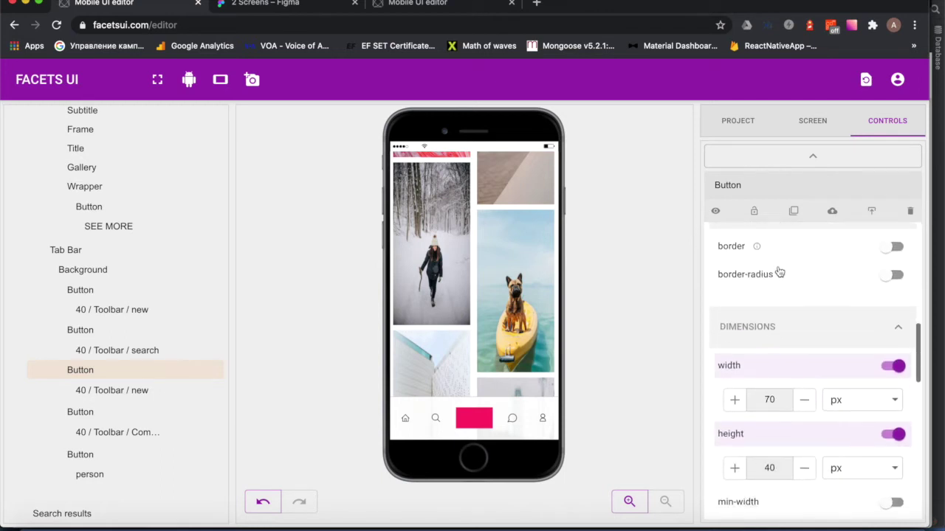
{"action": "left_click", "coordinate": [795, 265]}
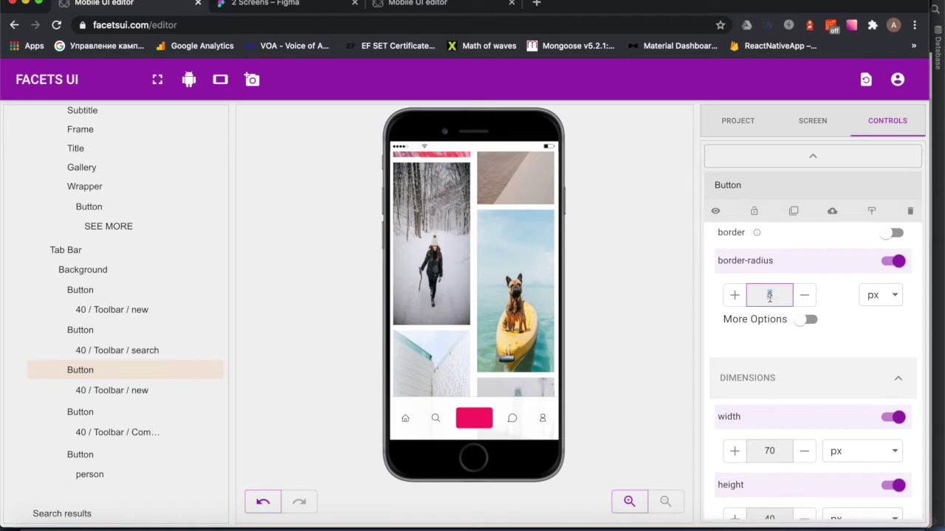
{"action": "type", "text": "20"}
{"action": "left_click", "coordinate": [138, 390]}
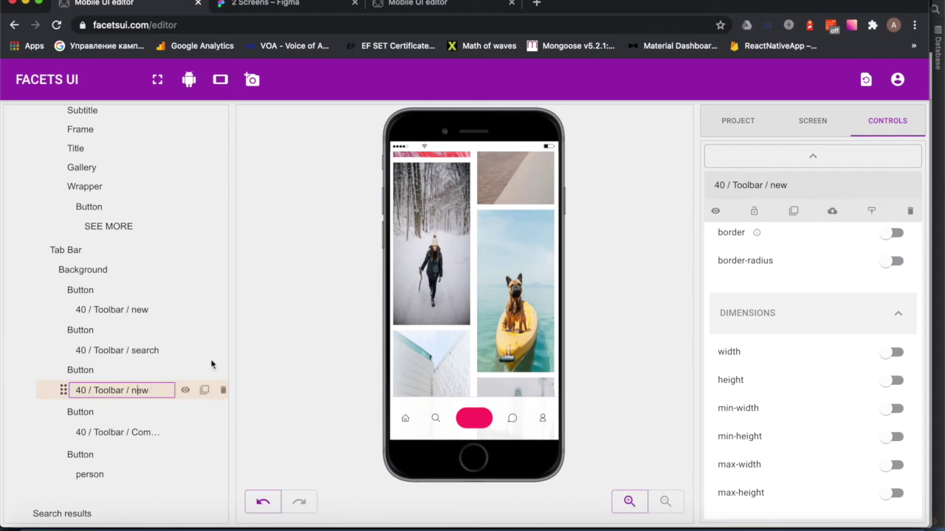
Remove the inner layer's mask image and its own background colour
{"action": "scroll", "coordinate": [797, 369], "scroll_direction": "up", "scroll_amount": 6}
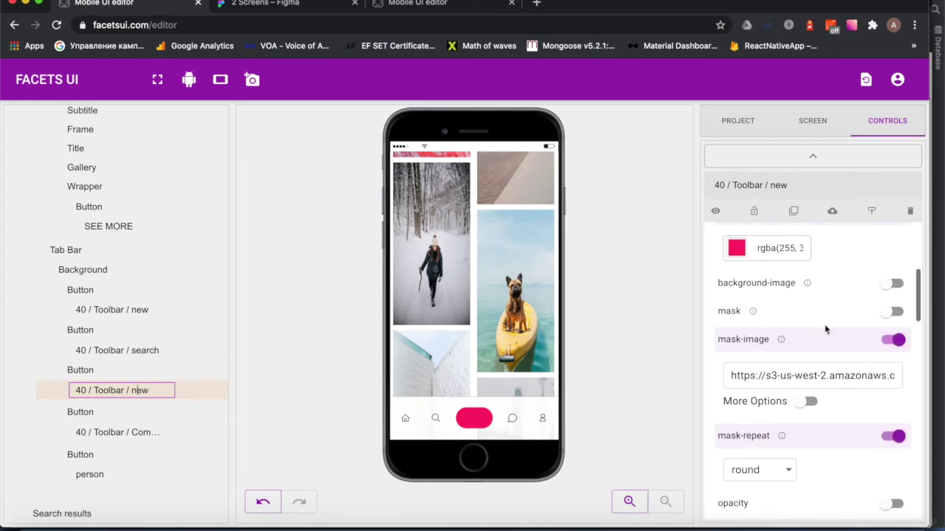
{"action": "left_click", "coordinate": [824, 338]}
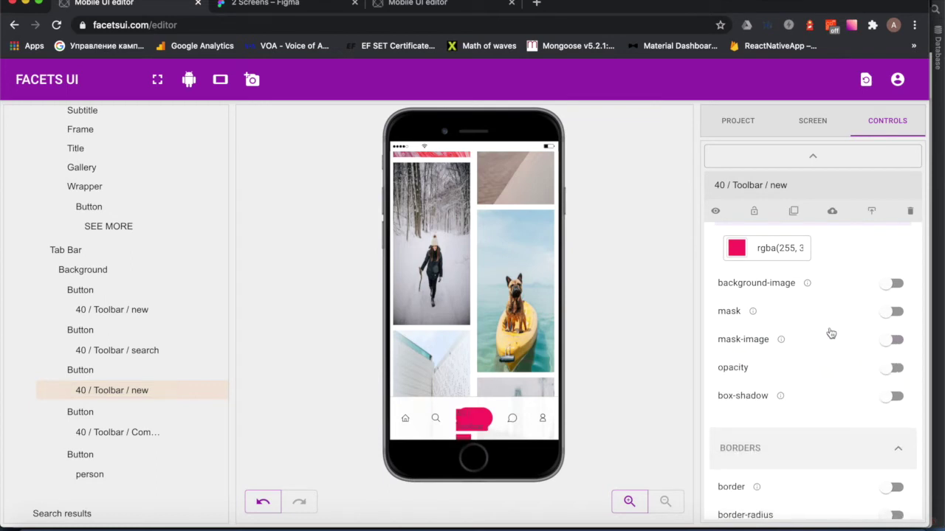
{"action": "scroll", "coordinate": [826, 331], "scroll_direction": "up", "scroll_amount": 1}
{"action": "left_click", "coordinate": [807, 283]}
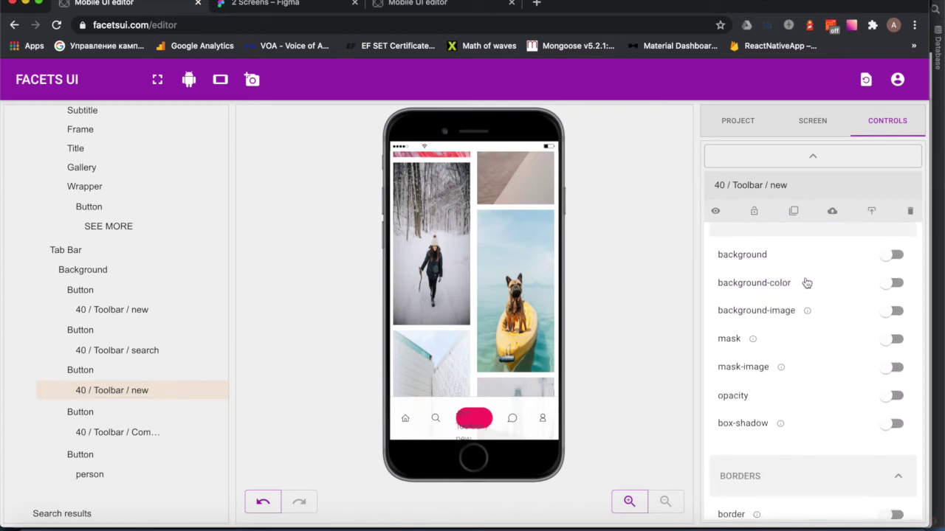
Rename the inner 40 / Toolbar / new layer to '+'
{"action": "mouse_move", "coordinate": [143, 382]}
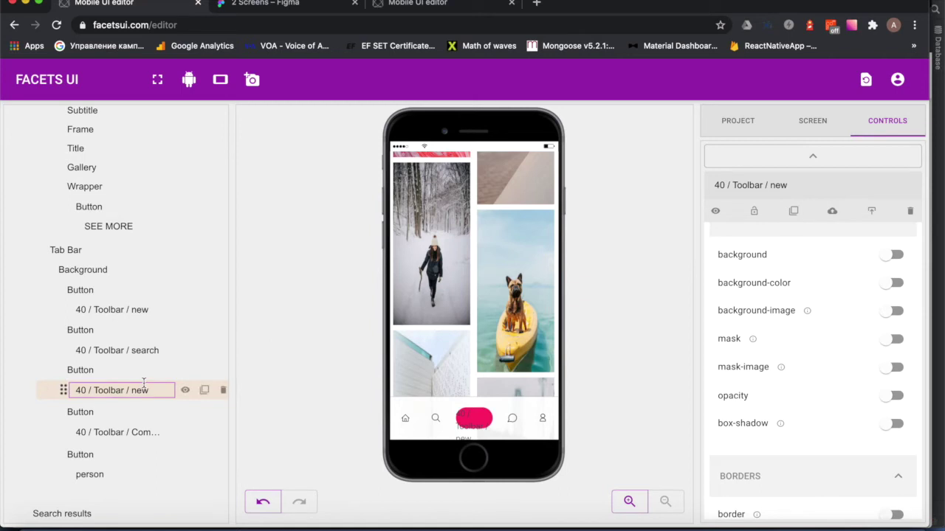
{"action": "triple_click", "coordinate": [144, 389]}
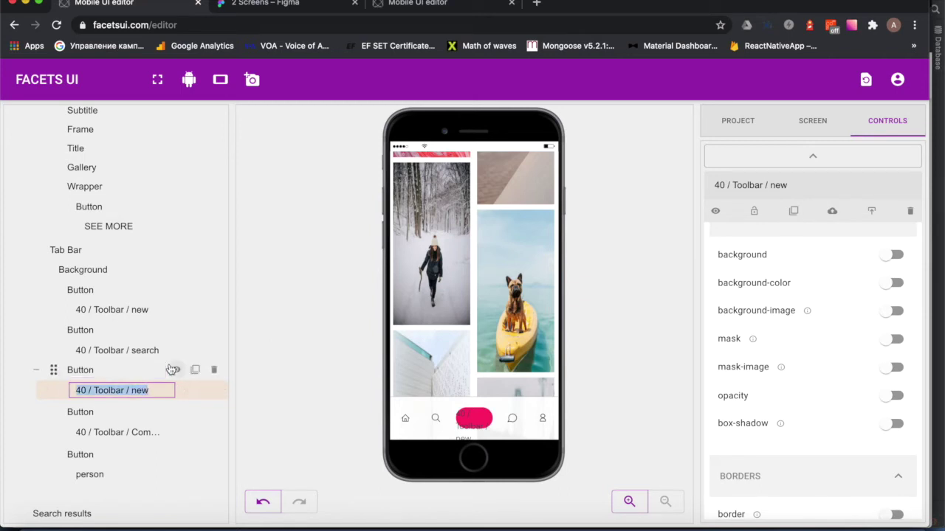
{"action": "type", "text": "+"}
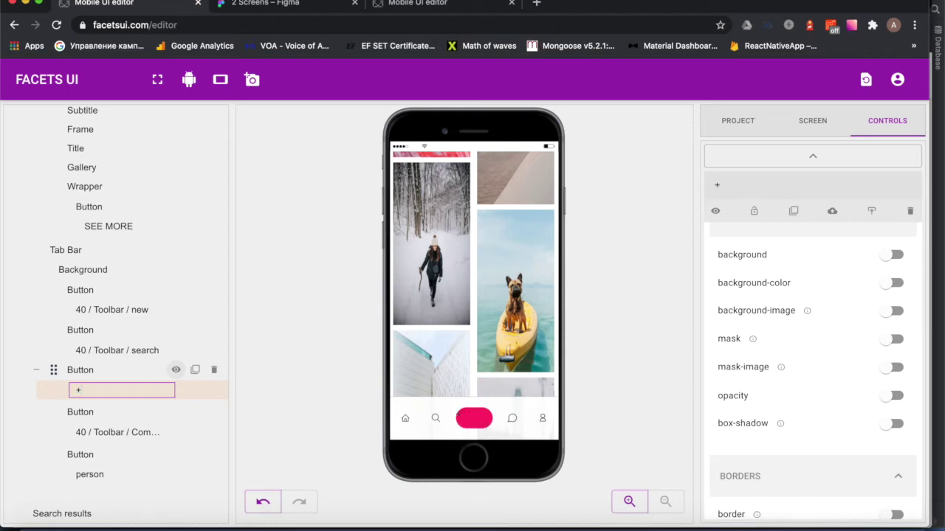
Set the centre tab Button to display flex with justify-content and align-items centred
{"action": "left_click", "coordinate": [54, 370]}
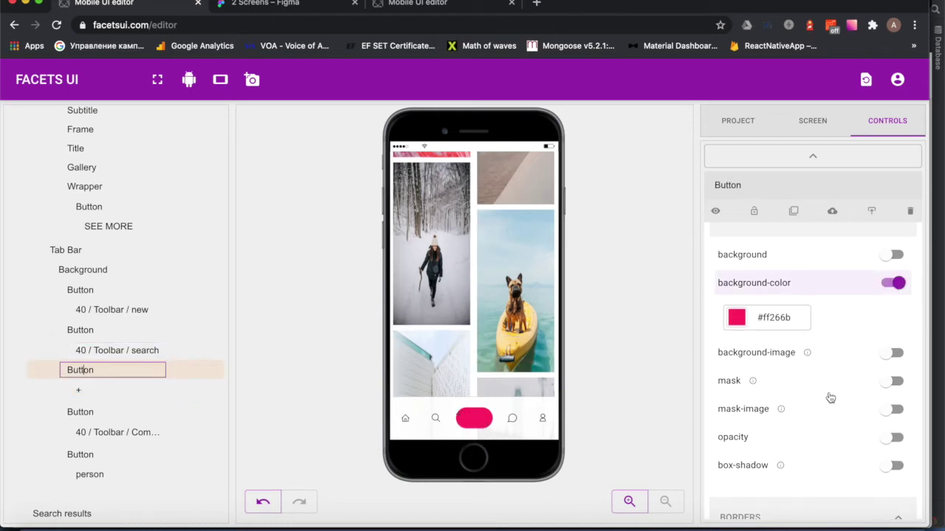
{"action": "scroll", "coordinate": [851, 411], "scroll_direction": "down", "scroll_amount": 10}
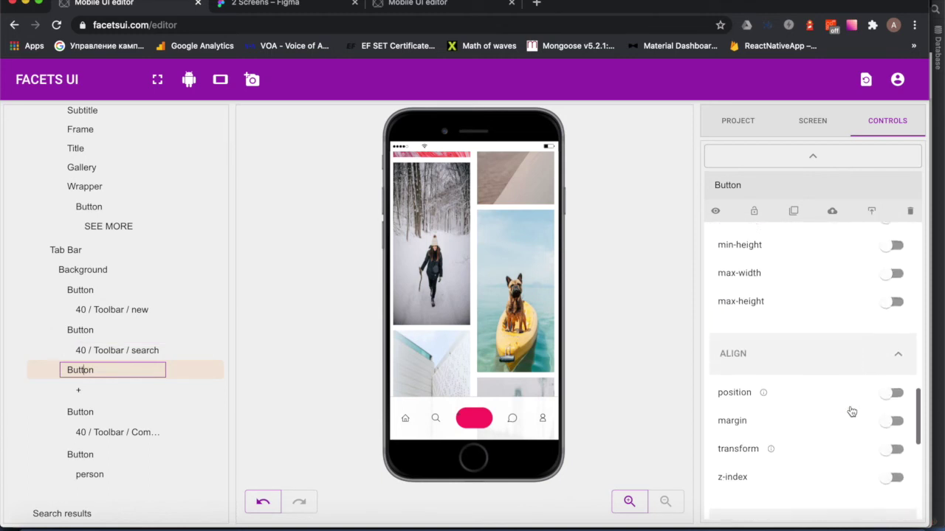
{"action": "scroll", "coordinate": [852, 412], "scroll_direction": "down", "scroll_amount": 5}
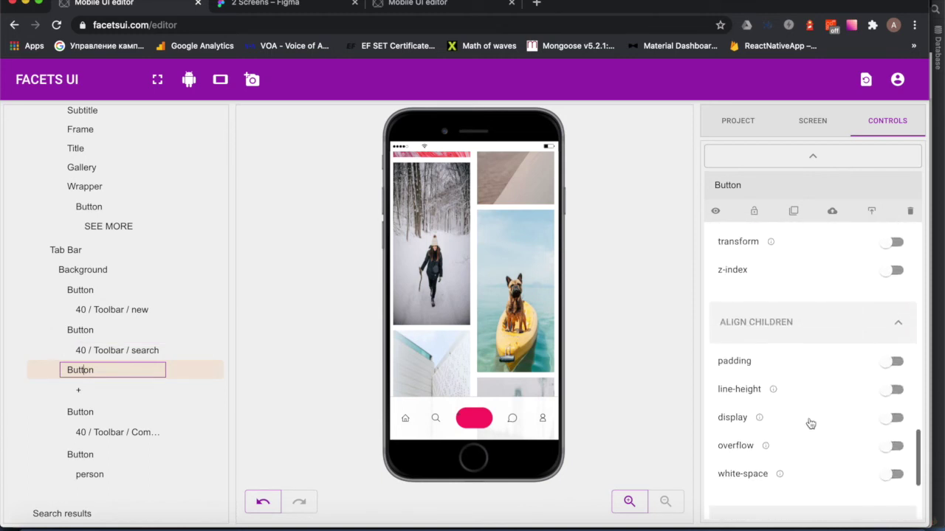
{"action": "left_click", "coordinate": [810, 422]}
{"action": "scroll", "coordinate": [810, 423], "scroll_direction": "down", "scroll_amount": 2}
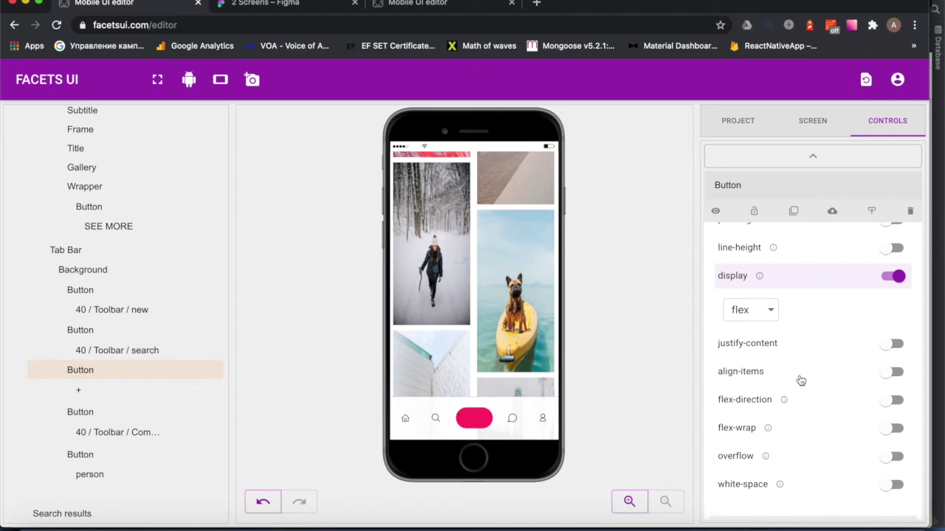
{"action": "left_click", "coordinate": [806, 348]}
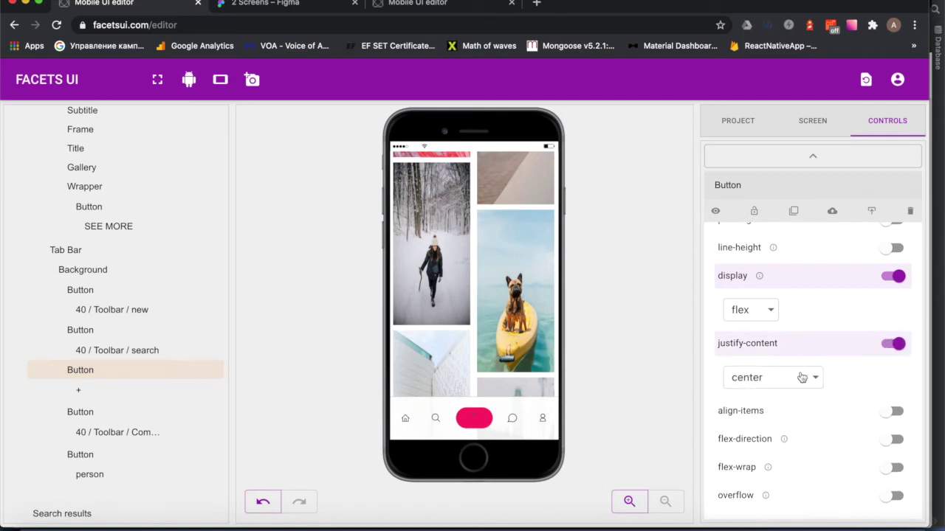
{"action": "left_click", "coordinate": [798, 416]}
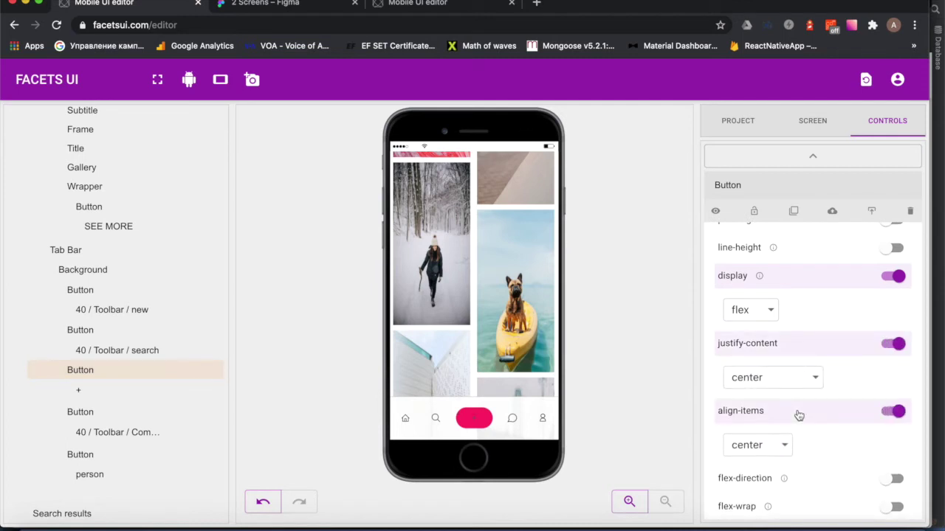
{"action": "double_click", "coordinate": [111, 389]}
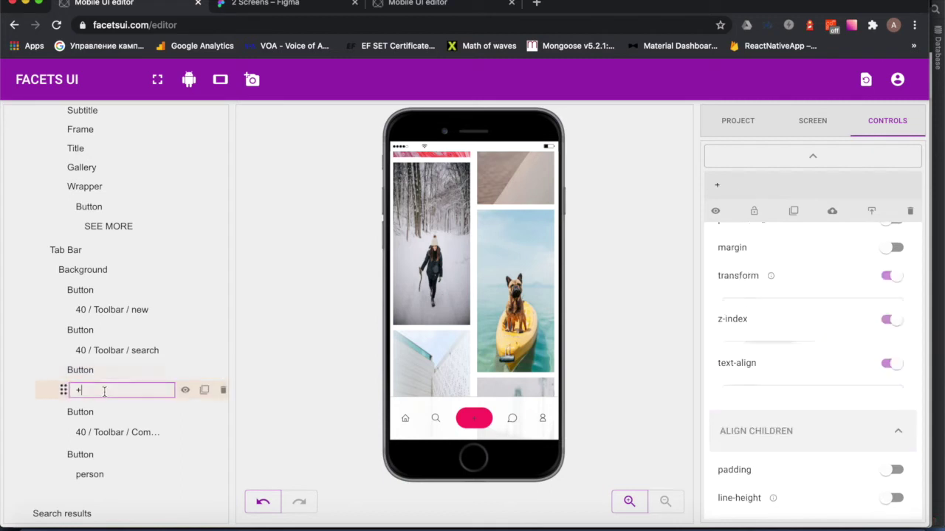
{"action": "scroll", "coordinate": [835, 346], "scroll_direction": "up", "scroll_amount": 5}
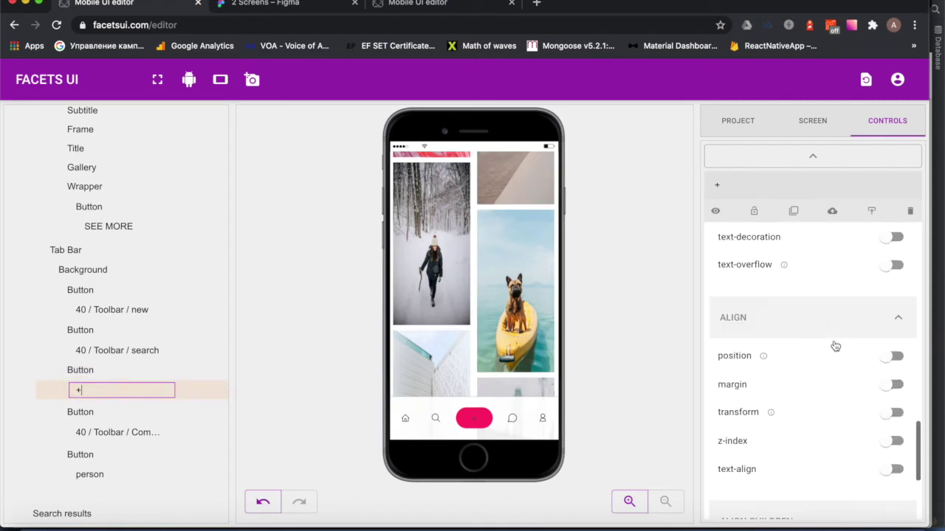
{"action": "scroll", "coordinate": [835, 346], "scroll_direction": "up", "scroll_amount": 1}
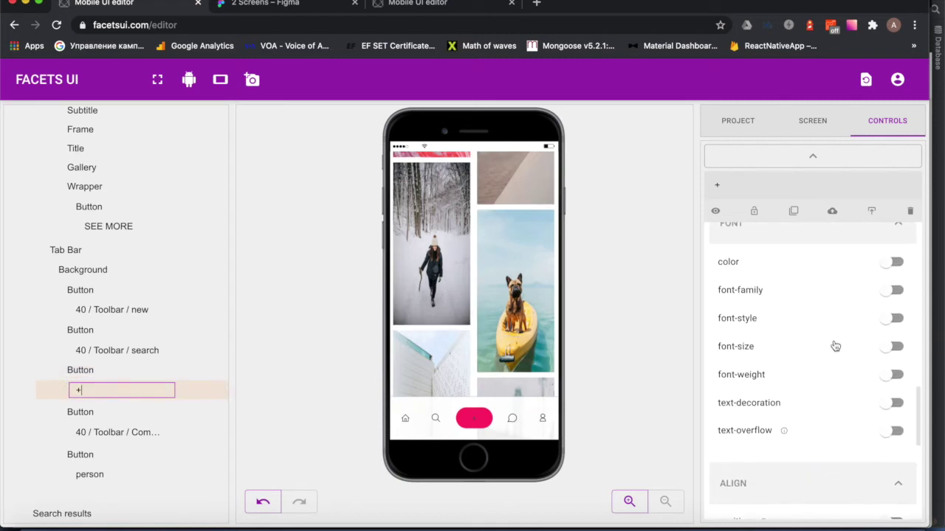
Set the + label's font size to 23 px
{"action": "left_click", "coordinate": [745, 349]}
{"action": "left_click", "coordinate": [735, 381]}
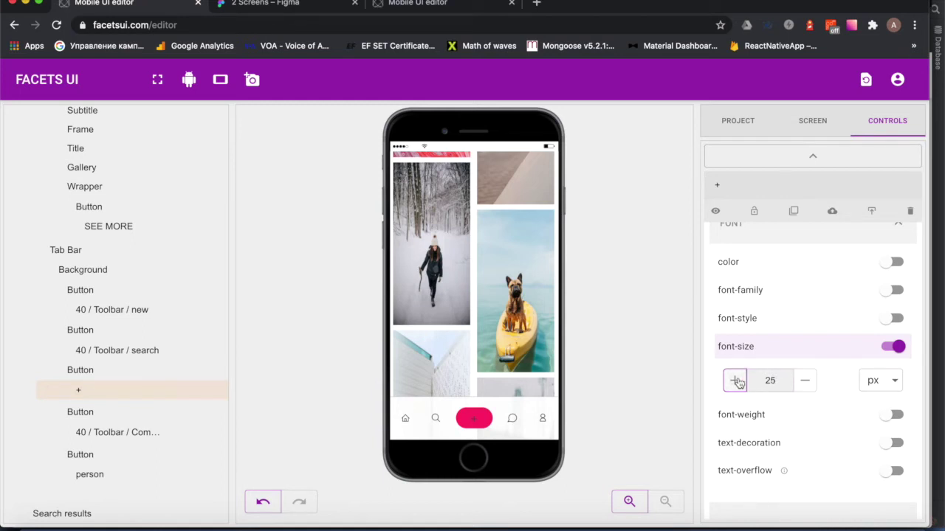
{"action": "left_click", "coordinate": [803, 381]}
{"action": "scroll", "coordinate": [767, 355], "scroll_direction": "up", "scroll_amount": 2}
Make the + label's text colour white #ffffff
{"action": "left_click", "coordinate": [751, 353]}
{"action": "left_click", "coordinate": [737, 382]}
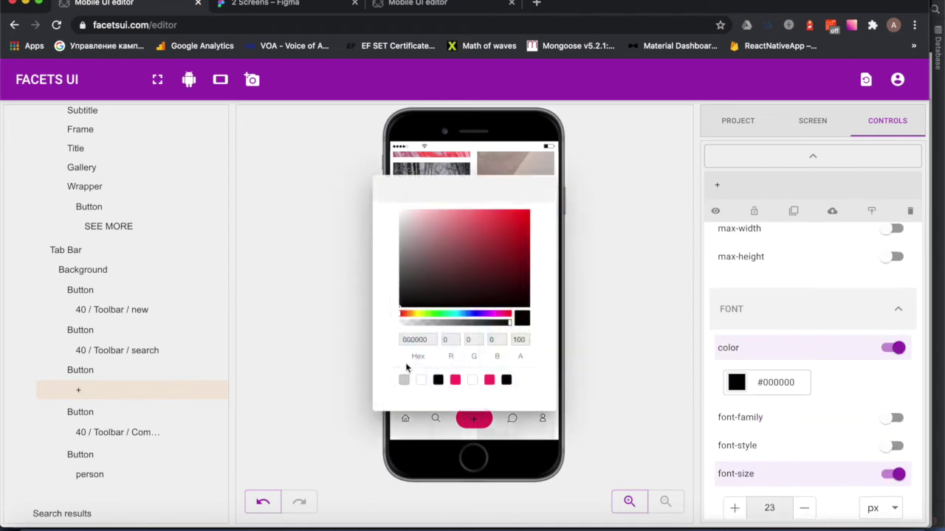
{"action": "left_click", "coordinate": [422, 380]}
{"action": "left_click", "coordinate": [602, 324]}
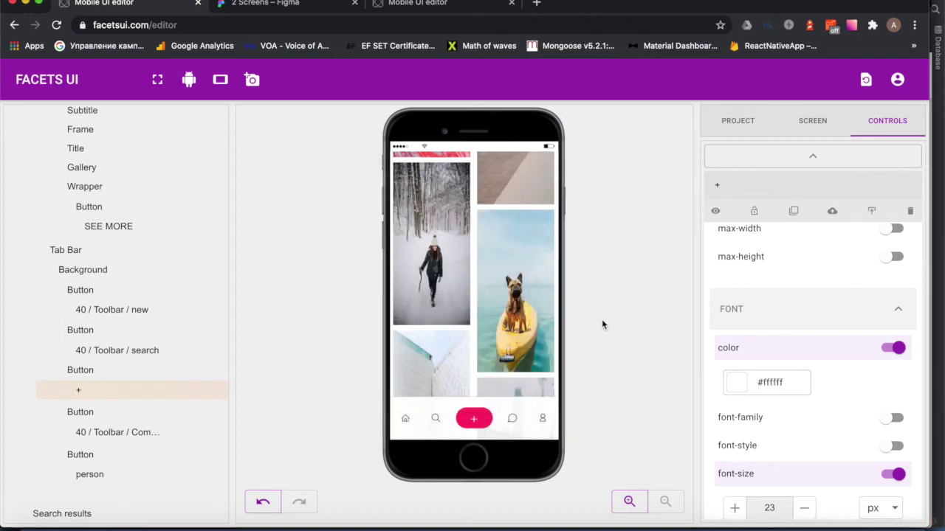
{"action": "mouse_move", "coordinate": [85, 391]}
{"action": "scroll", "coordinate": [814, 438], "scroll_direction": "down", "scroll_amount": 8}
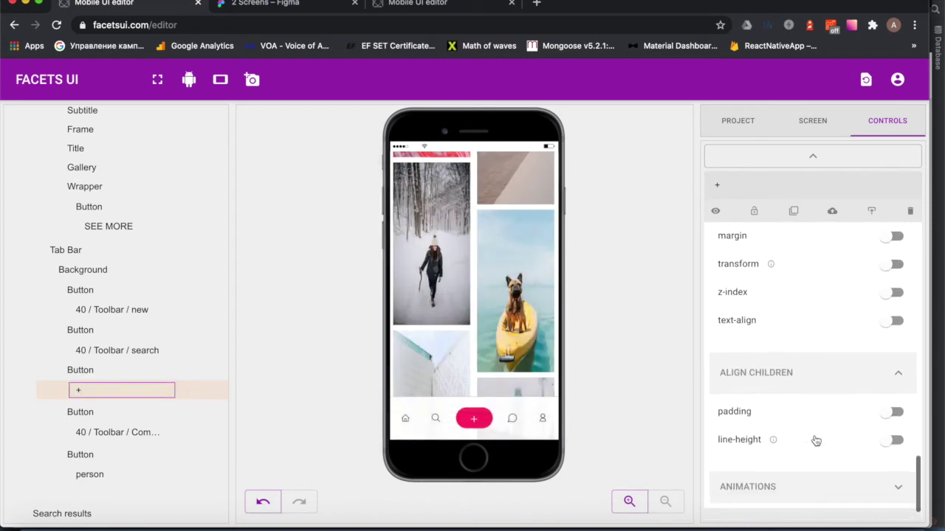
{"action": "scroll", "coordinate": [812, 388], "scroll_direction": "up", "scroll_amount": 10}
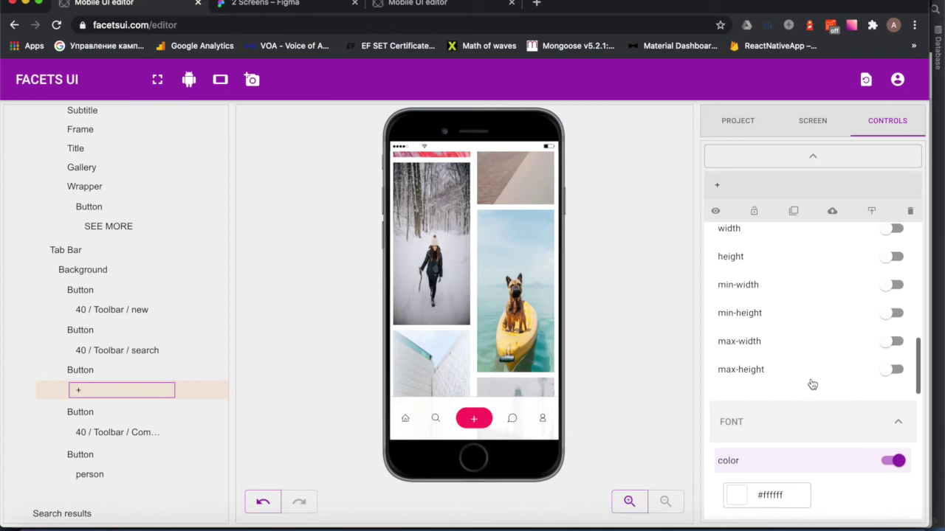
{"action": "scroll", "coordinate": [493, 366], "scroll_direction": "down", "scroll_amount": 5}
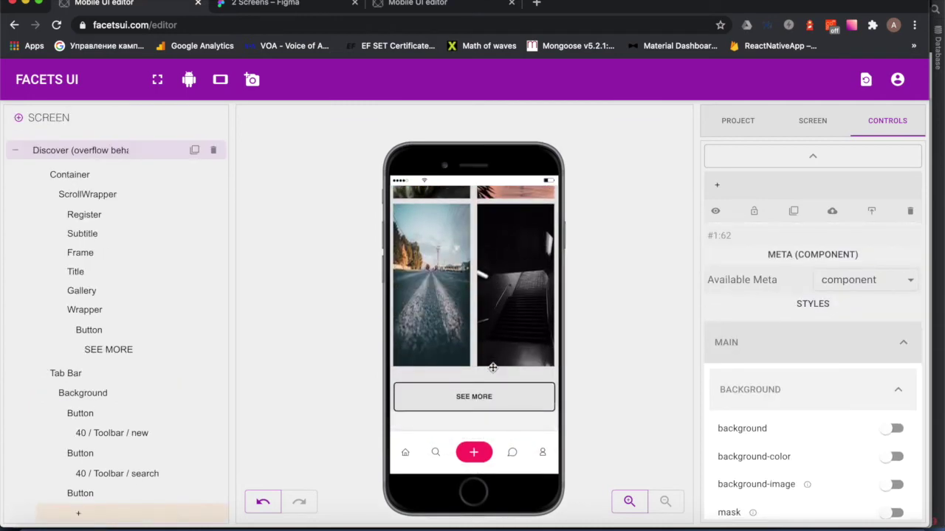
{"action": "scroll", "coordinate": [515, 333], "scroll_direction": "up", "scroll_amount": 10}
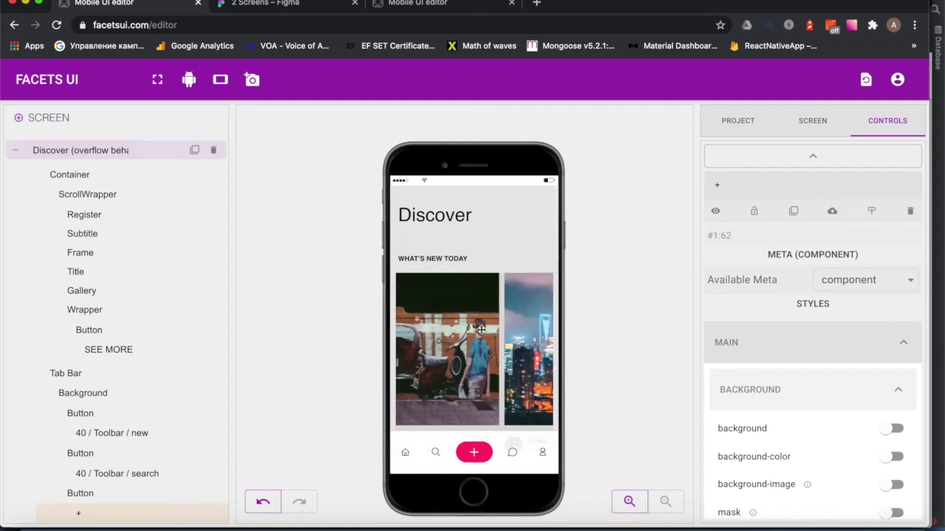
{"action": "left_click", "coordinate": [220, 80]}
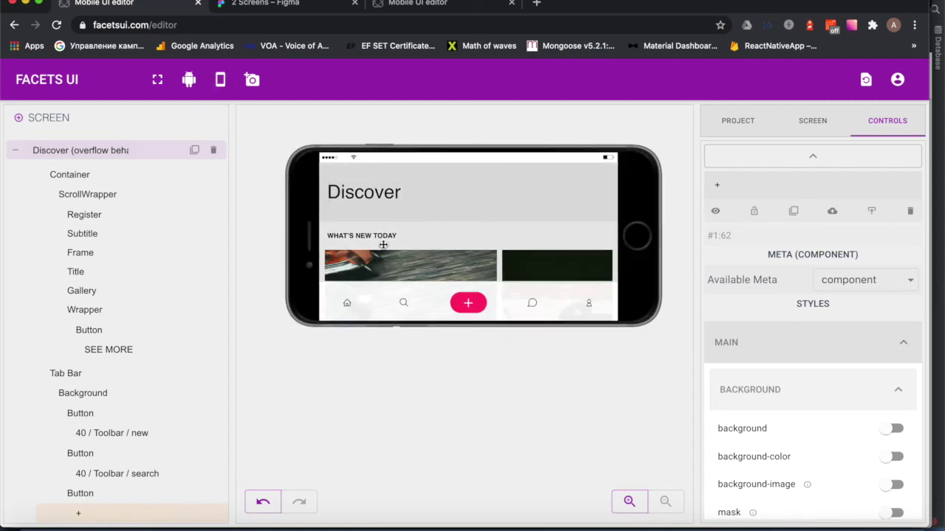
{"action": "scroll", "coordinate": [507, 243], "scroll_direction": "down", "scroll_amount": 5}
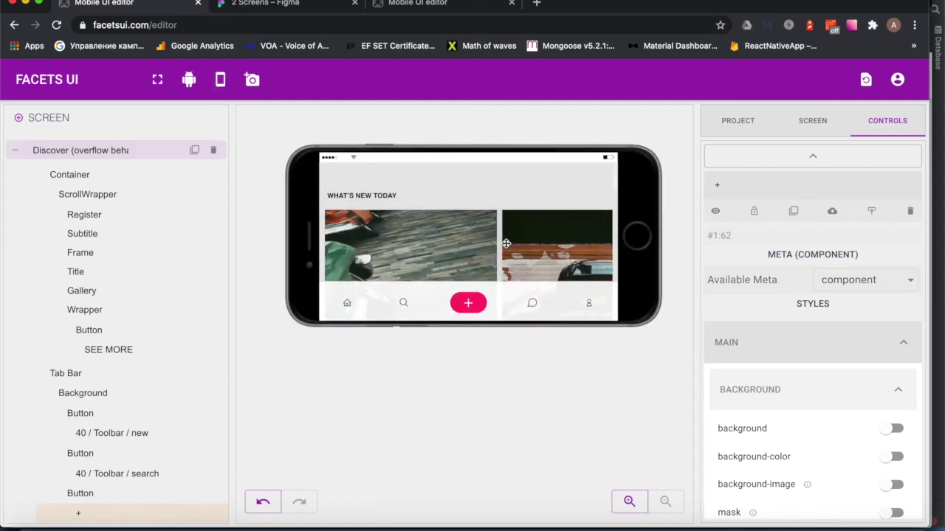
{"action": "scroll", "coordinate": [506, 243], "scroll_direction": "down", "scroll_amount": 5}
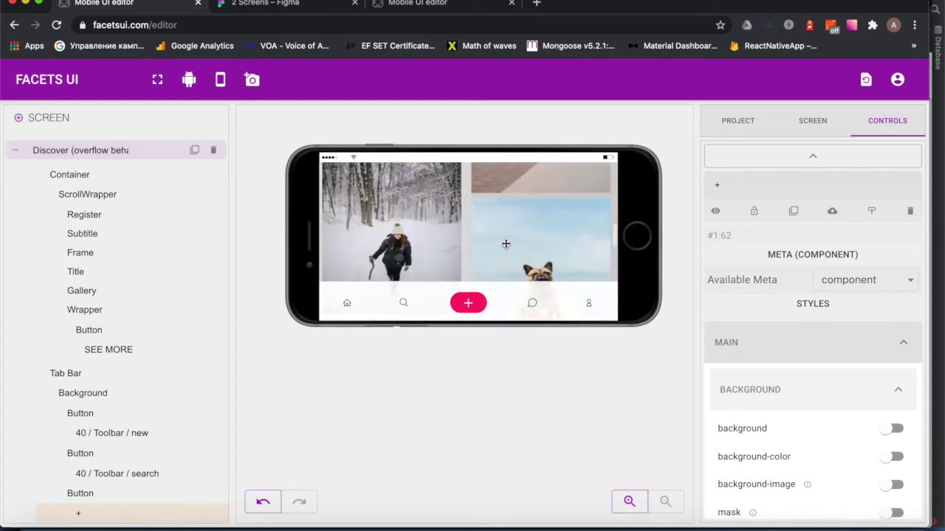
{"action": "scroll", "coordinate": [506, 244], "scroll_direction": "down", "scroll_amount": 2}
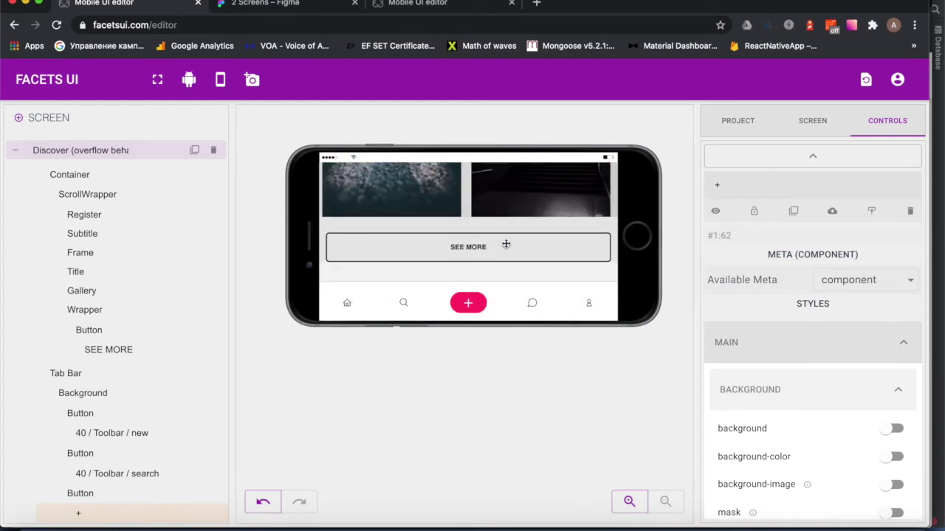
{"action": "scroll", "coordinate": [505, 243], "scroll_direction": "up", "scroll_amount": 12}
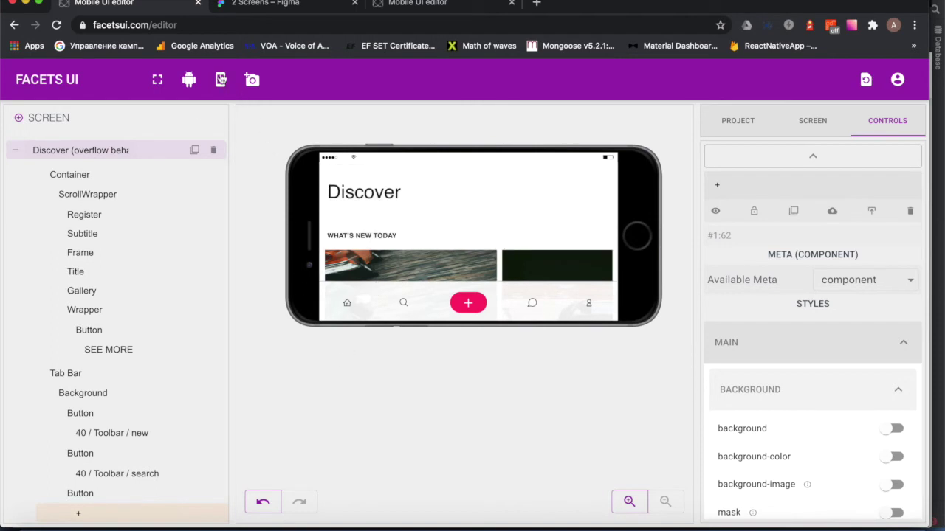
{"action": "left_click", "coordinate": [220, 79]}
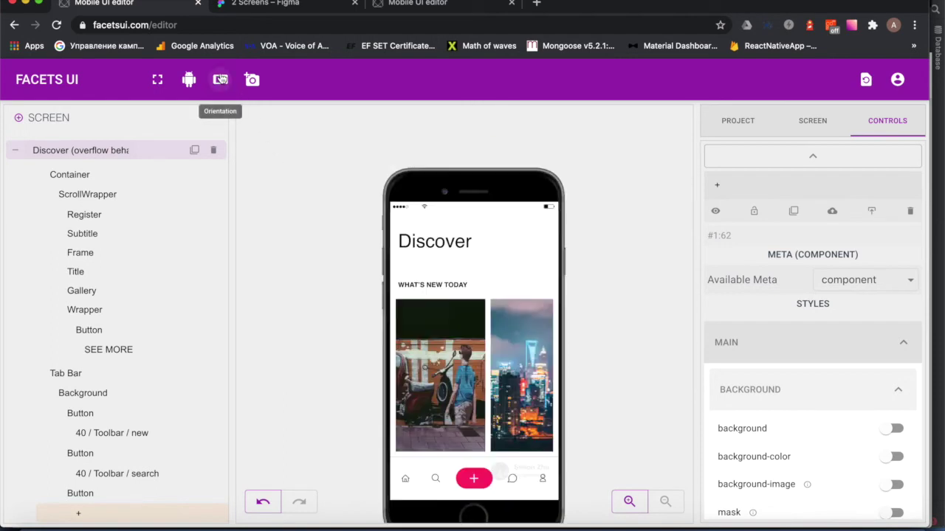
Collapse the Discover layer tree and switch to the Search results screen
{"action": "left_click", "coordinate": [14, 152]}
{"action": "left_click", "coordinate": [45, 178]}
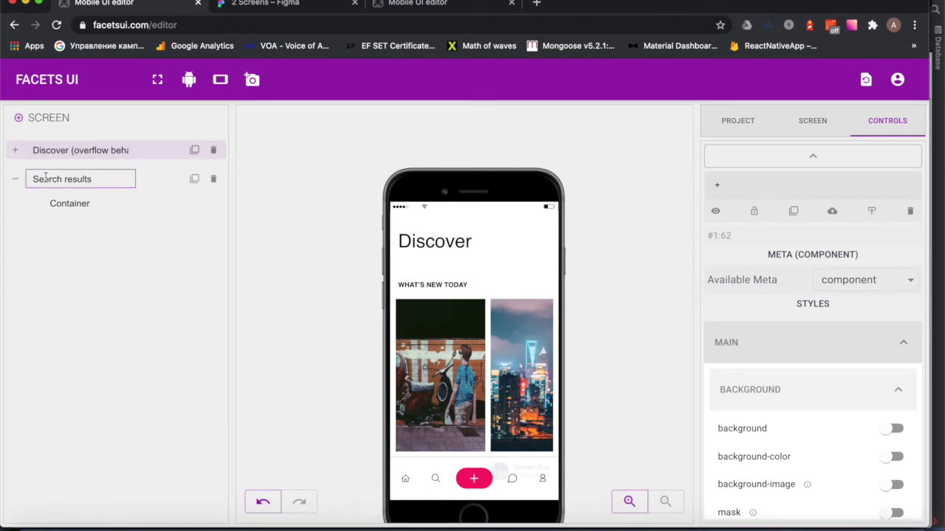
{"action": "scroll", "coordinate": [481, 370], "scroll_direction": "down", "scroll_amount": 10}
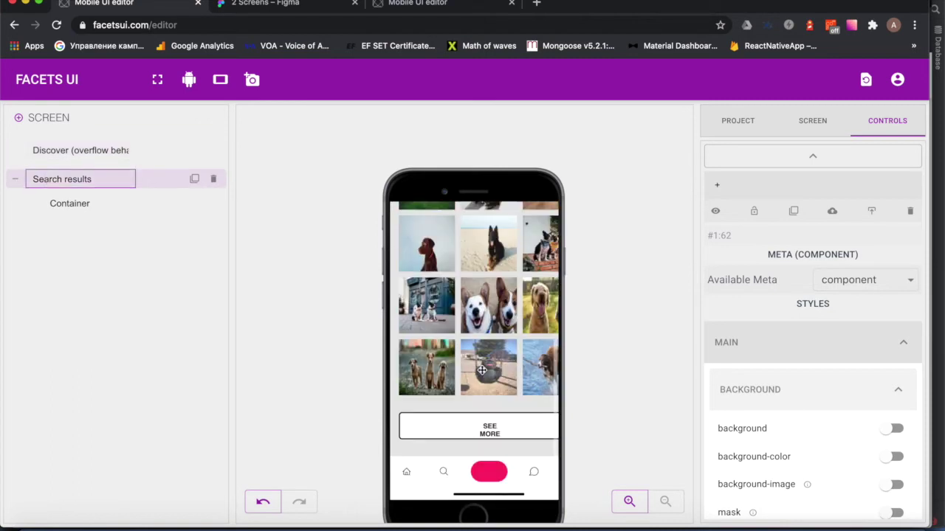
Toggle the phone preview between landscape and portrait, ending in portrait
{"action": "left_click", "coordinate": [220, 79]}
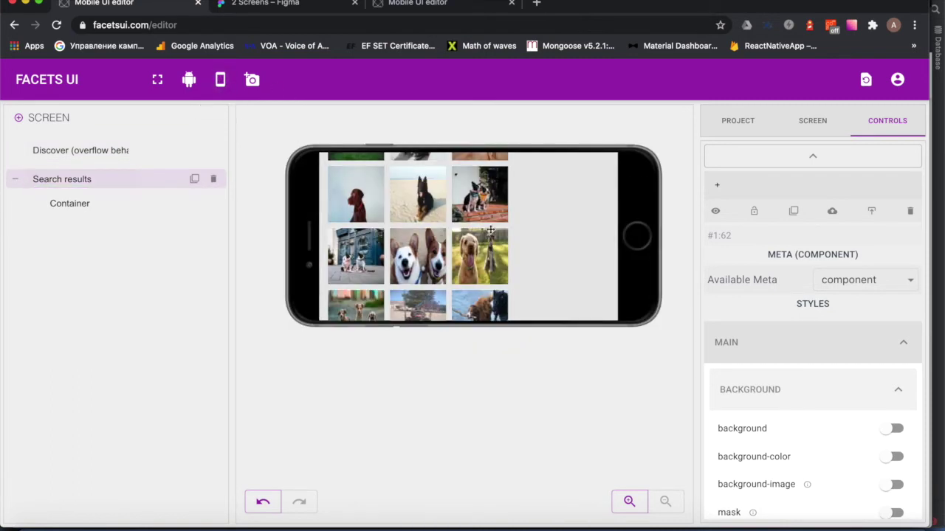
{"action": "scroll", "coordinate": [490, 230], "scroll_direction": "down", "scroll_amount": 3}
{"action": "scroll", "coordinate": [499, 234], "scroll_direction": "up", "scroll_amount": 5}
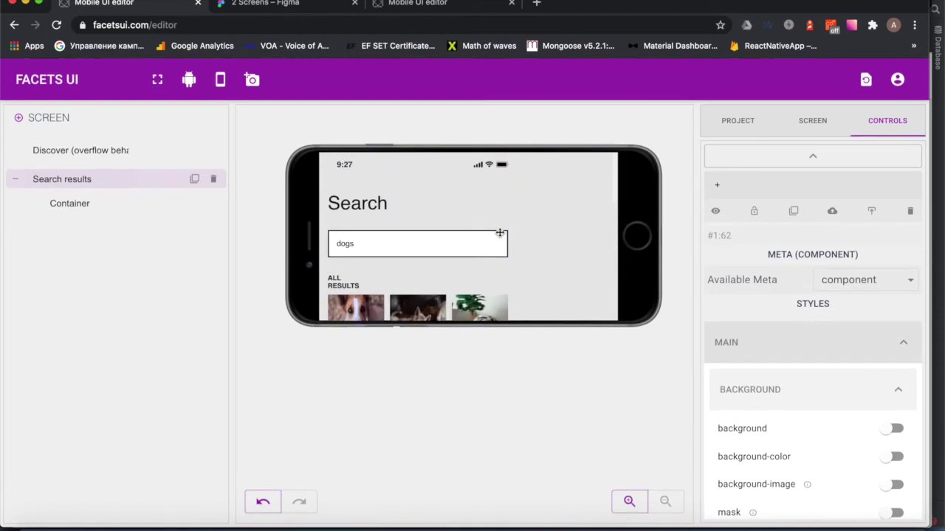
{"action": "left_click", "coordinate": [220, 83]}
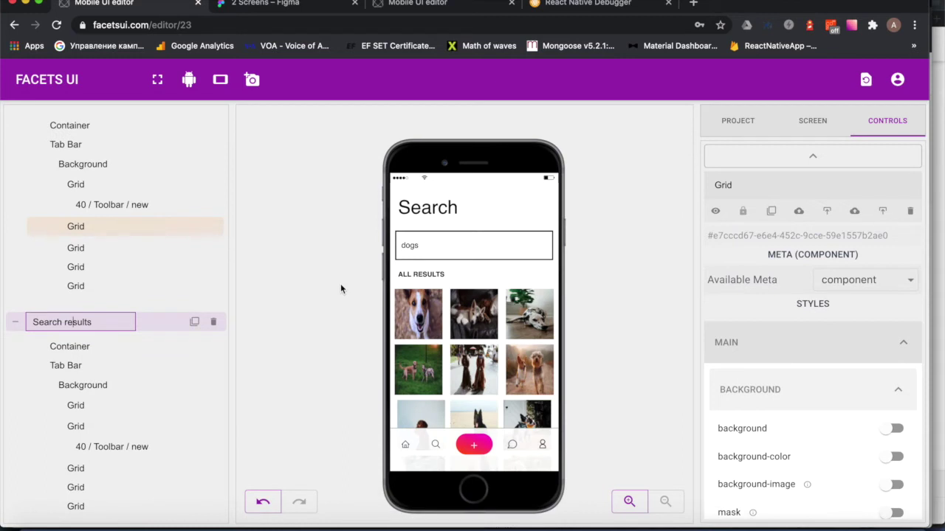
{"action": "scroll", "coordinate": [431, 306], "scroll_direction": "down", "scroll_amount": 5}
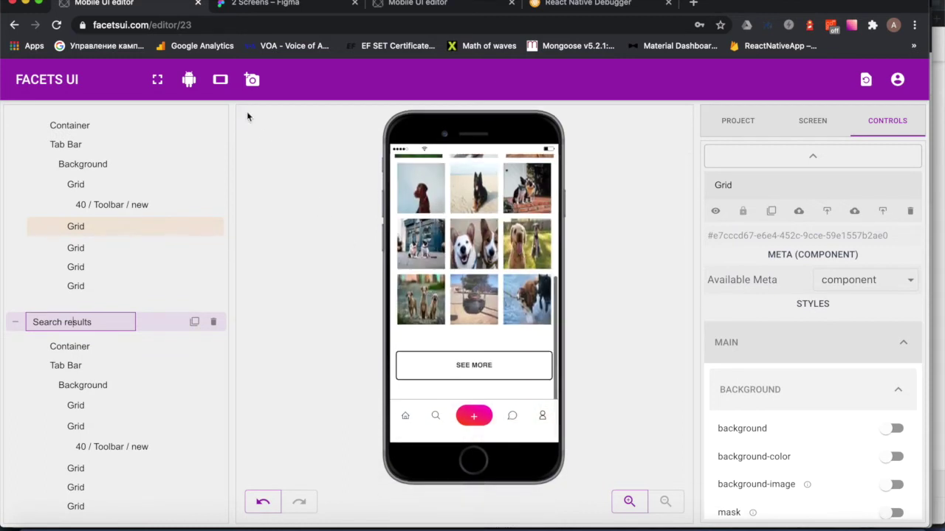
{"action": "left_click", "coordinate": [219, 83]}
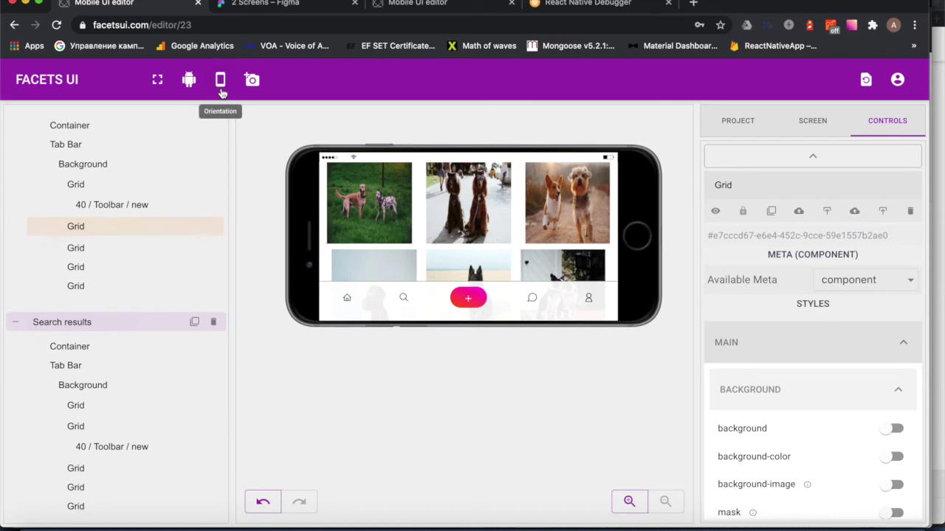
{"action": "scroll", "coordinate": [435, 233], "scroll_direction": "down", "scroll_amount": 3}
{"action": "scroll", "coordinate": [435, 233], "scroll_direction": "down", "scroll_amount": 4}
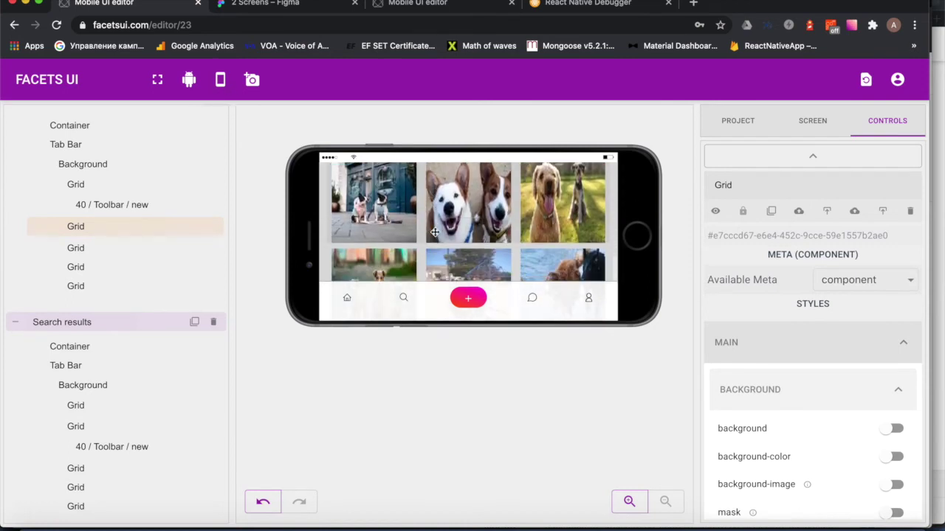
{"action": "scroll", "coordinate": [435, 232], "scroll_direction": "up", "scroll_amount": 2}
{"action": "scroll", "coordinate": [434, 233], "scroll_direction": "up", "scroll_amount": 3}
{"action": "scroll", "coordinate": [435, 232], "scroll_direction": "down", "scroll_amount": 5}
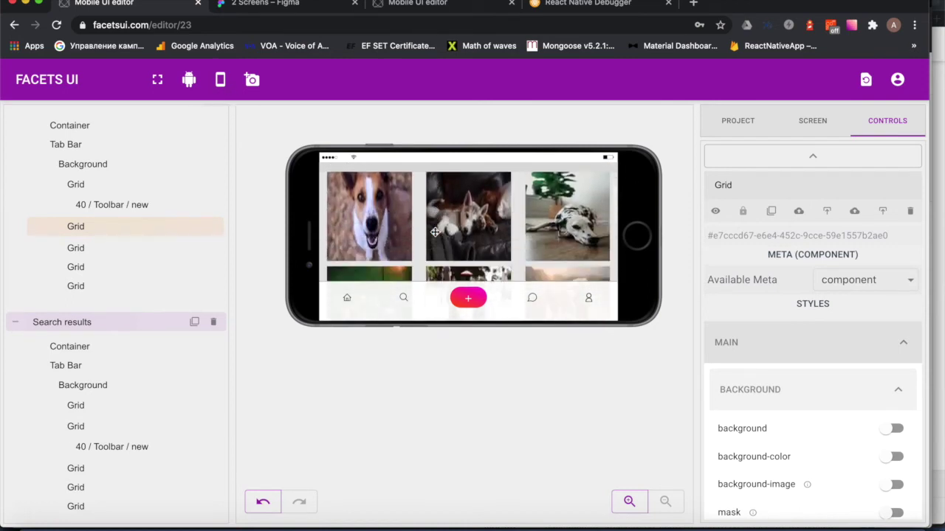
{"action": "scroll", "coordinate": [434, 233], "scroll_direction": "down", "scroll_amount": 2}
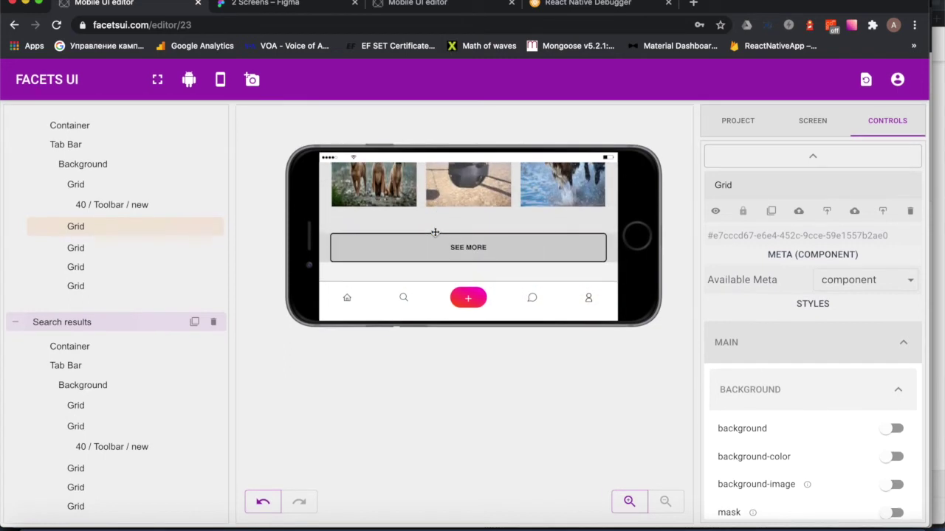
{"action": "left_click", "coordinate": [221, 78]}
{"action": "scroll", "coordinate": [354, 346], "scroll_direction": "down", "scroll_amount": 2}
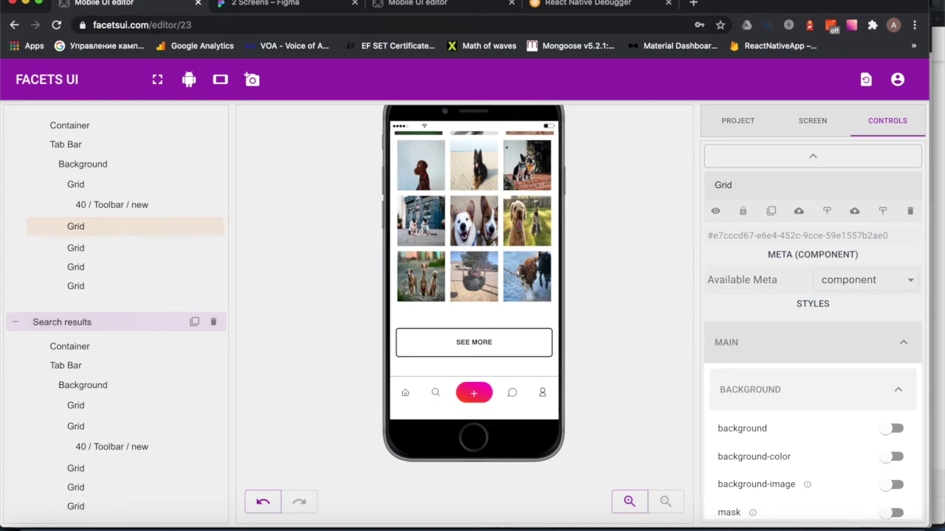
Give the first Search results tab-bar Grid an on-tap navigate replace to Discover, then test it
{"action": "left_click", "coordinate": [87, 409]}
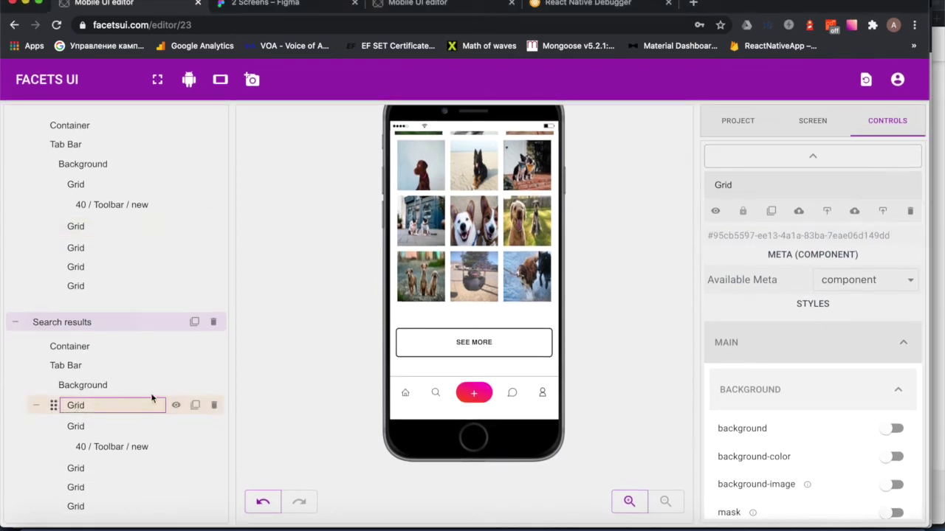
{"action": "left_click", "coordinate": [77, 399]}
{"action": "scroll", "coordinate": [834, 472], "scroll_direction": "down", "scroll_amount": 5}
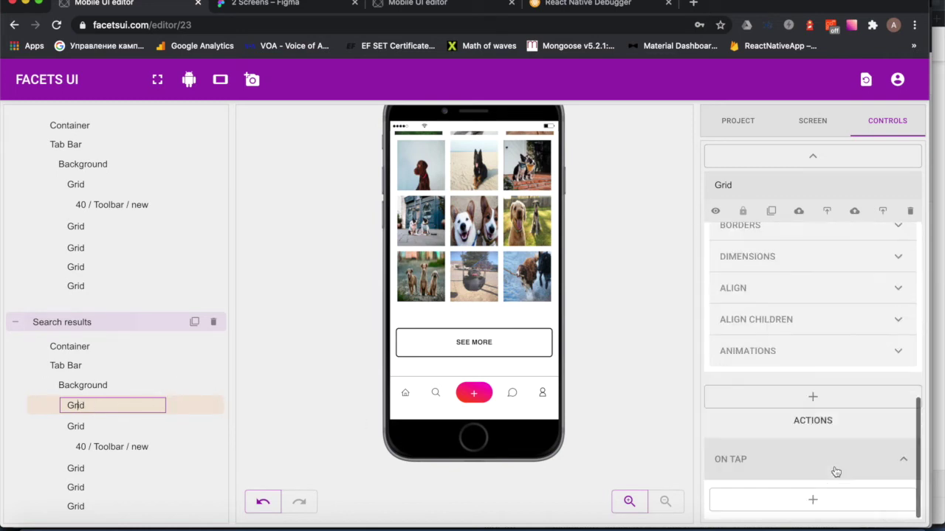
{"action": "left_click", "coordinate": [807, 498]}
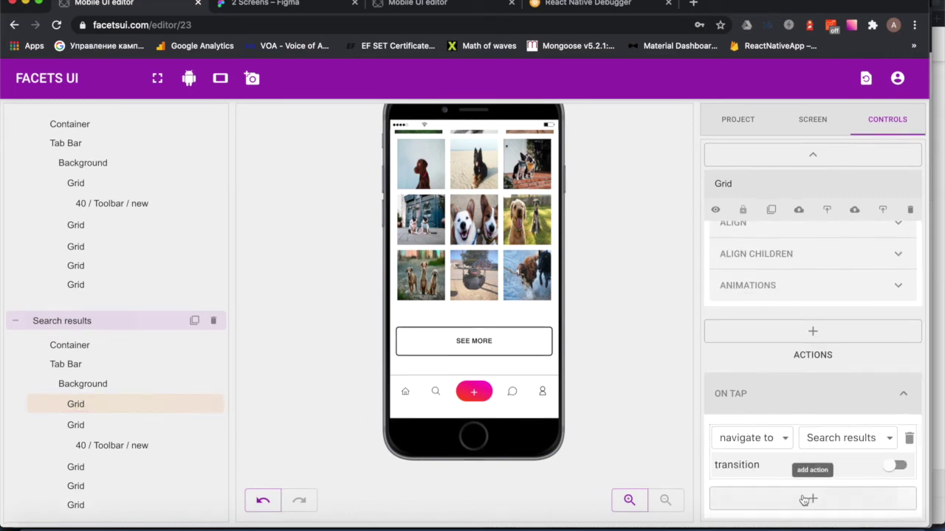
{"action": "left_click", "coordinate": [777, 449]}
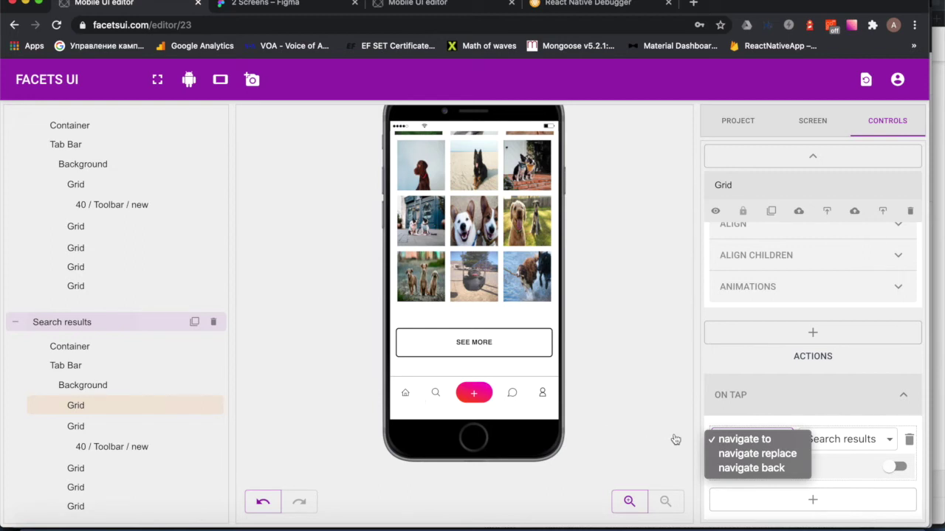
{"action": "left_click", "coordinate": [729, 455]}
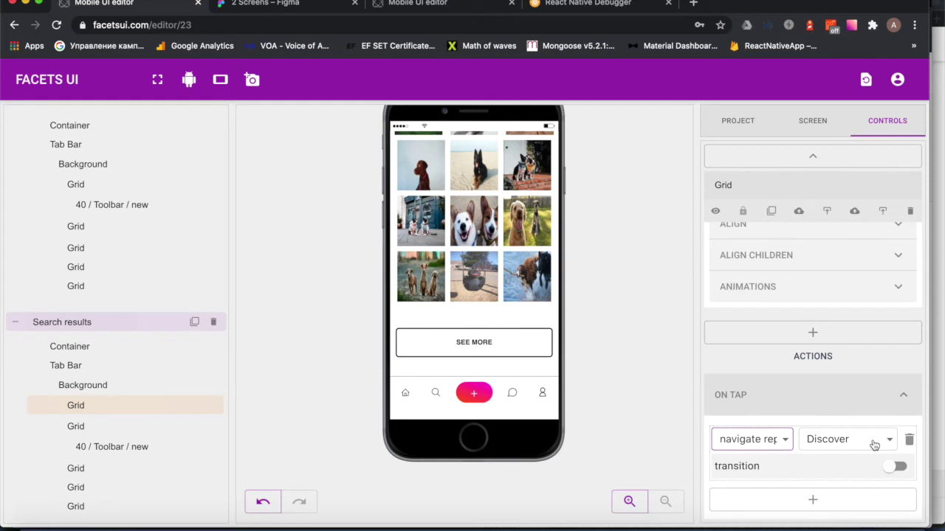
{"action": "left_click", "coordinate": [406, 395]}
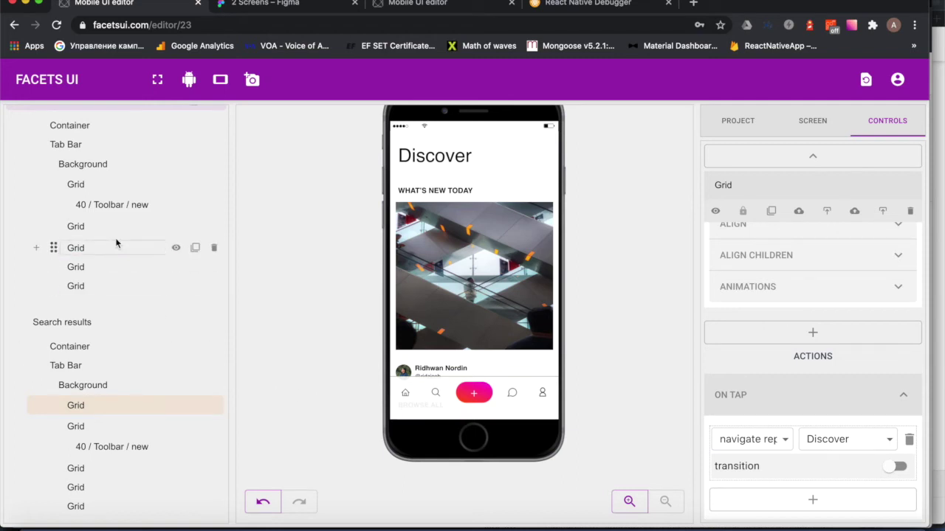
{"action": "scroll", "coordinate": [116, 243], "scroll_direction": "up", "scroll_amount": 1}
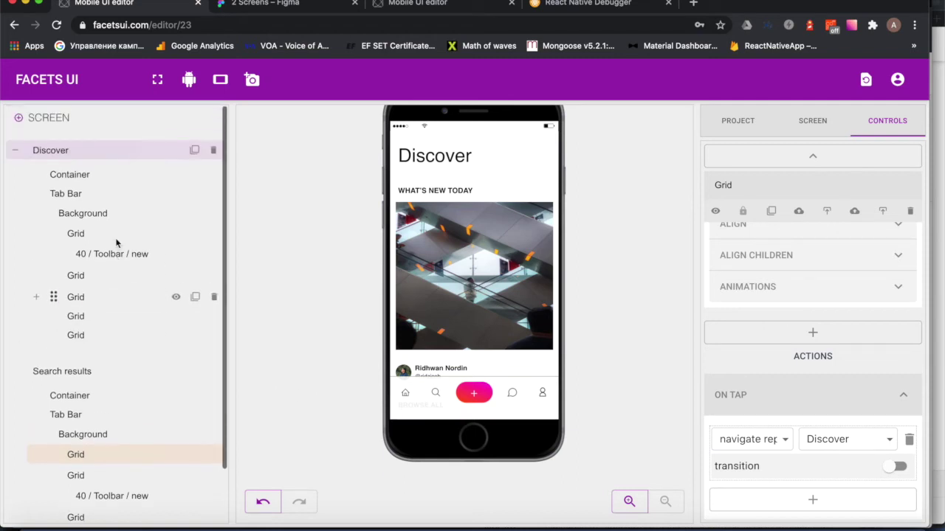
Give the Discover tab-bar Grid an on-tap navigate replace action targeting Search results
{"action": "left_click", "coordinate": [87, 277]}
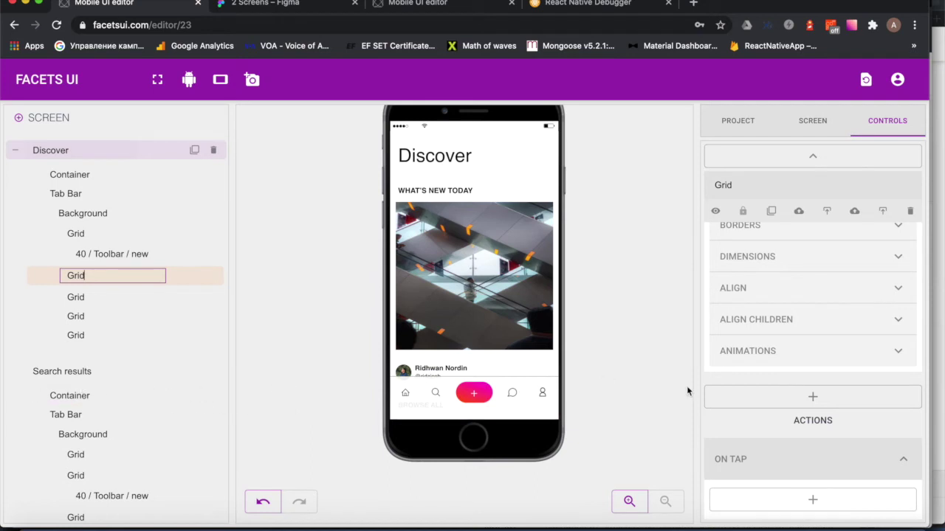
{"action": "left_click", "coordinate": [815, 499]}
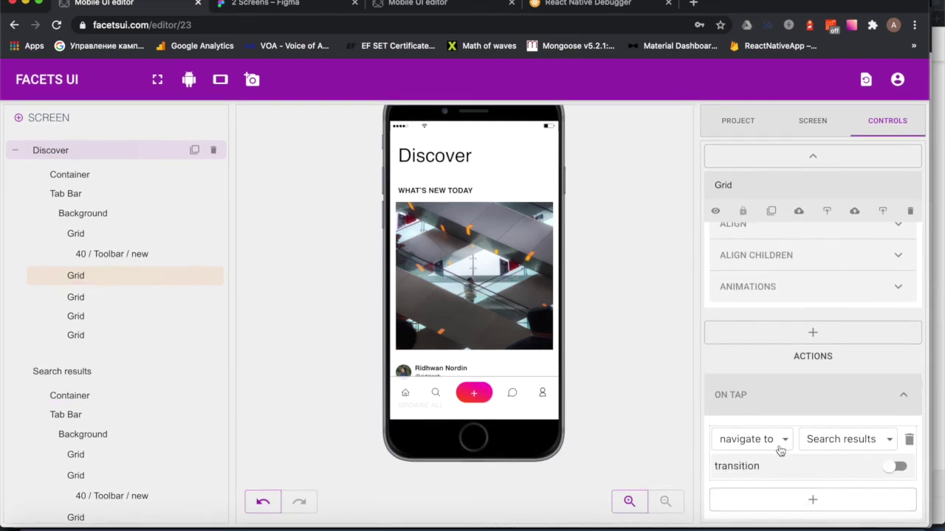
{"action": "left_click", "coordinate": [776, 440]}
{"action": "left_click", "coordinate": [760, 454]}
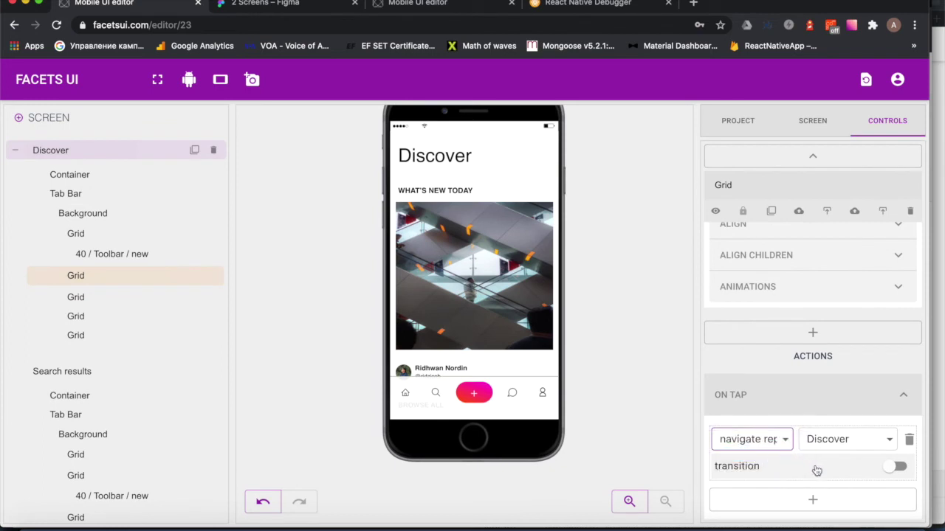
{"action": "left_click", "coordinate": [860, 441]}
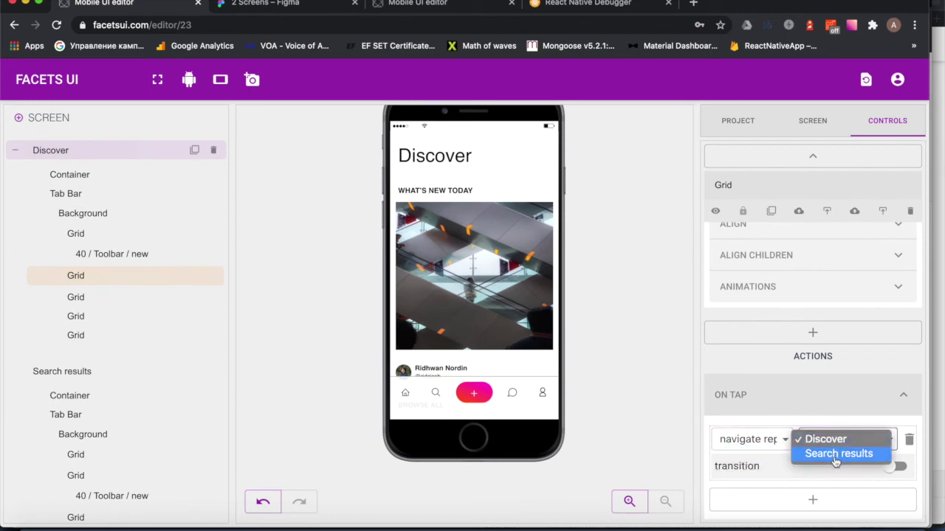
{"action": "left_click", "coordinate": [840, 454]}
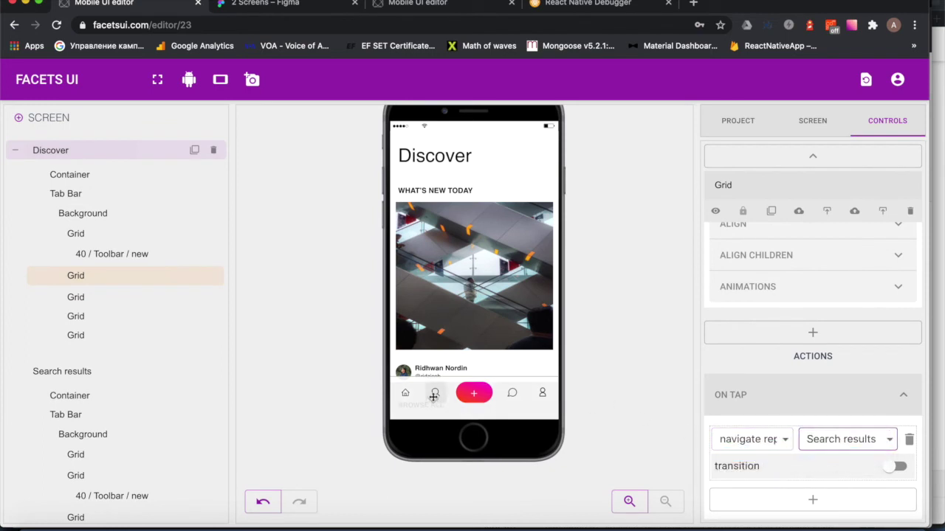
Test the preview's search and home tabs, then select Discover's 40 / Toolbar / new layer
{"action": "left_click", "coordinate": [434, 397]}
{"action": "left_click", "coordinate": [405, 394]}
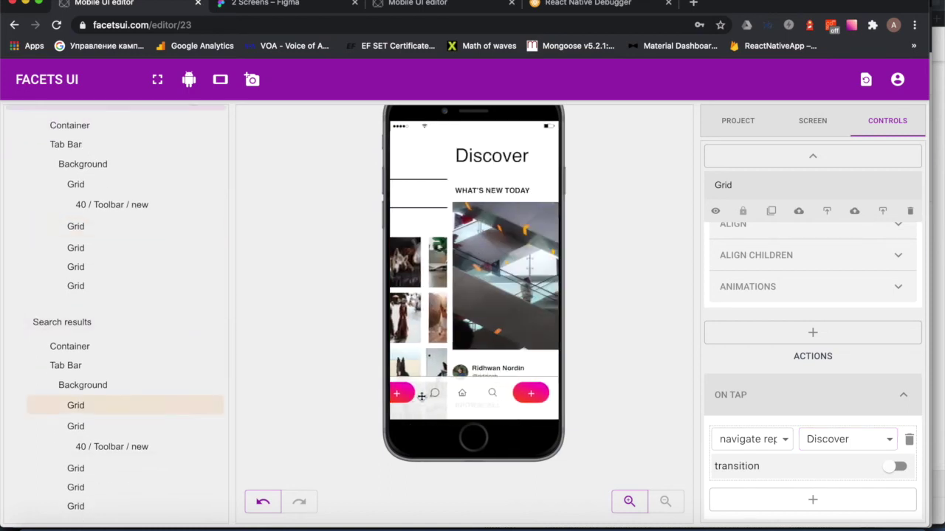
{"action": "left_click", "coordinate": [434, 394]}
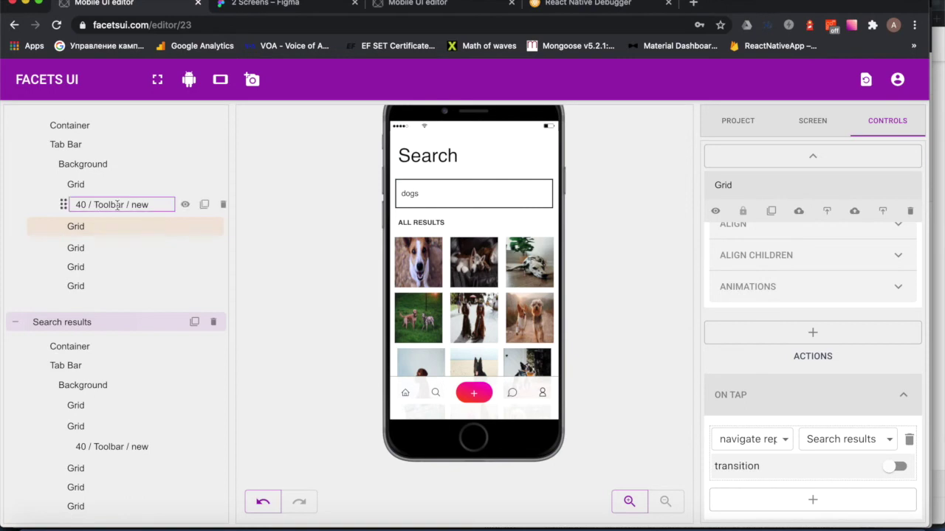
{"action": "double_click", "coordinate": [100, 205]}
Set the Discover 40 / Toolbar / new background colour to red #F94620
{"action": "scroll", "coordinate": [810, 309], "scroll_direction": "up", "scroll_amount": 5}
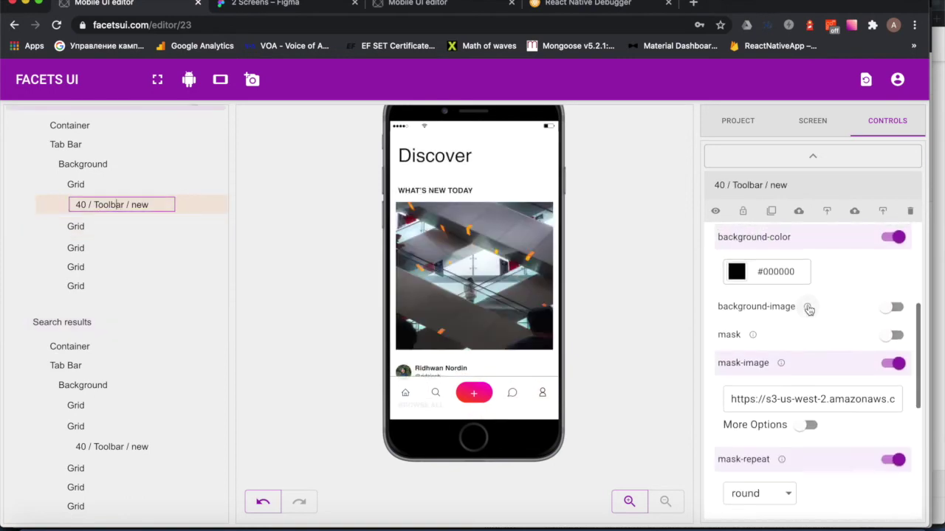
{"action": "left_click", "coordinate": [737, 301]}
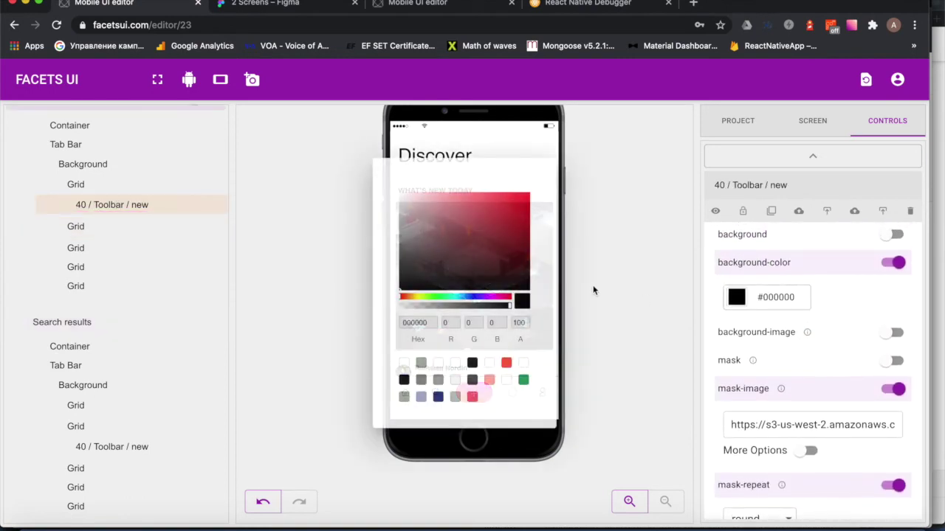
{"action": "left_click", "coordinate": [506, 363]}
{"action": "left_click", "coordinate": [640, 334]}
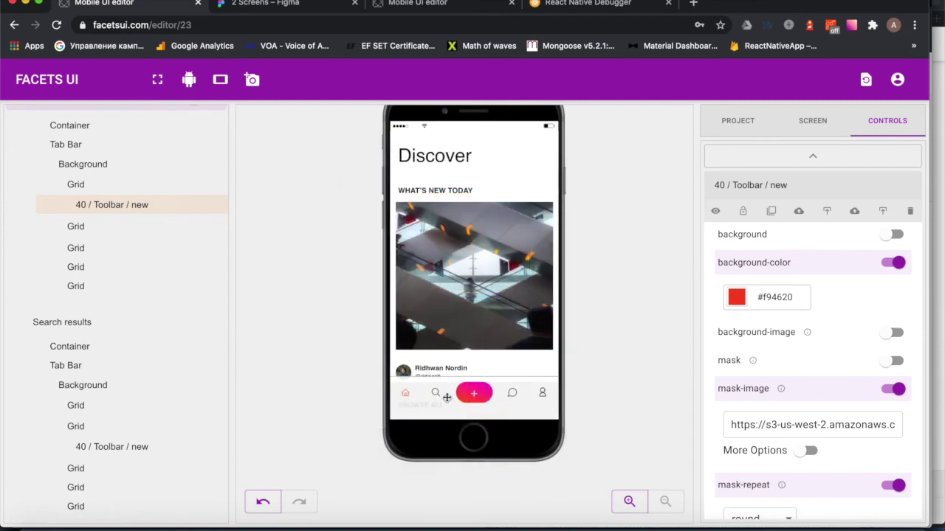
Make the Search results toolbar background #F94620 too, and check the red tab in the preview
{"action": "left_click", "coordinate": [96, 447]}
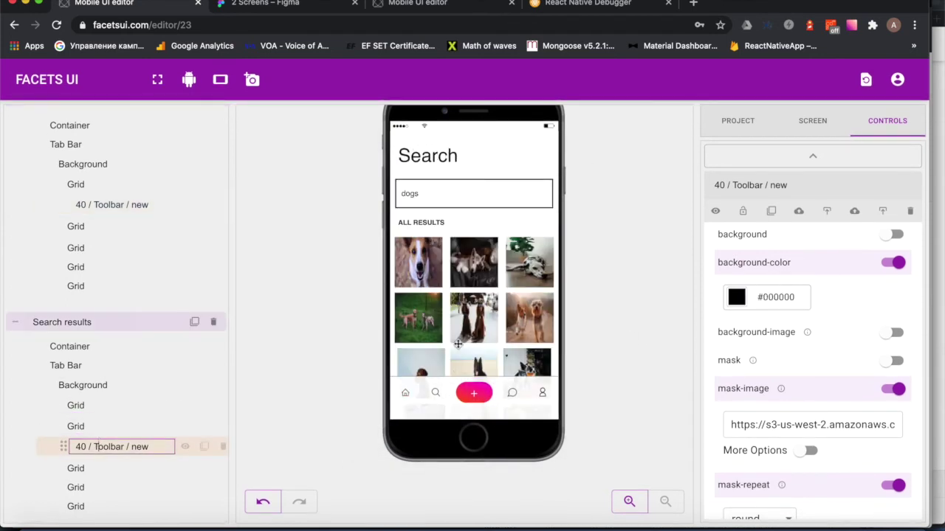
{"action": "left_click", "coordinate": [736, 297]}
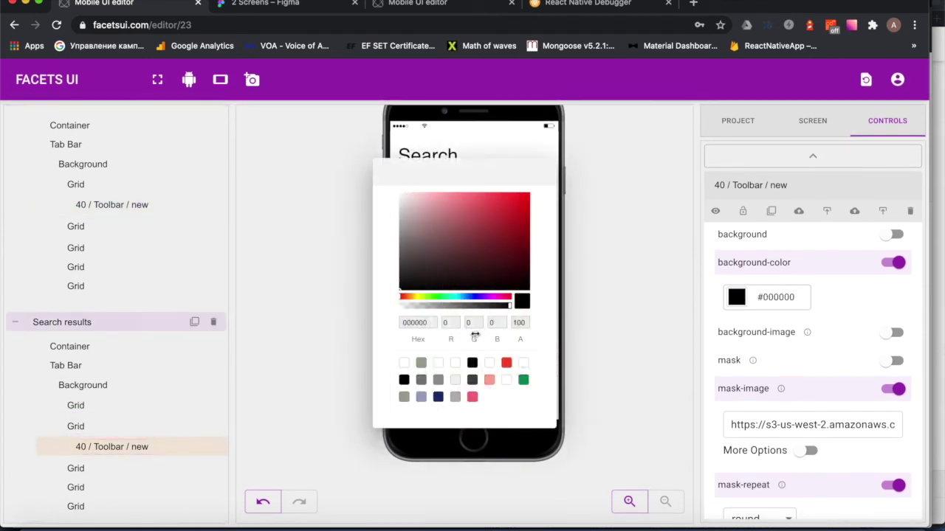
{"action": "left_click", "coordinate": [507, 362]}
{"action": "left_click", "coordinate": [638, 344]}
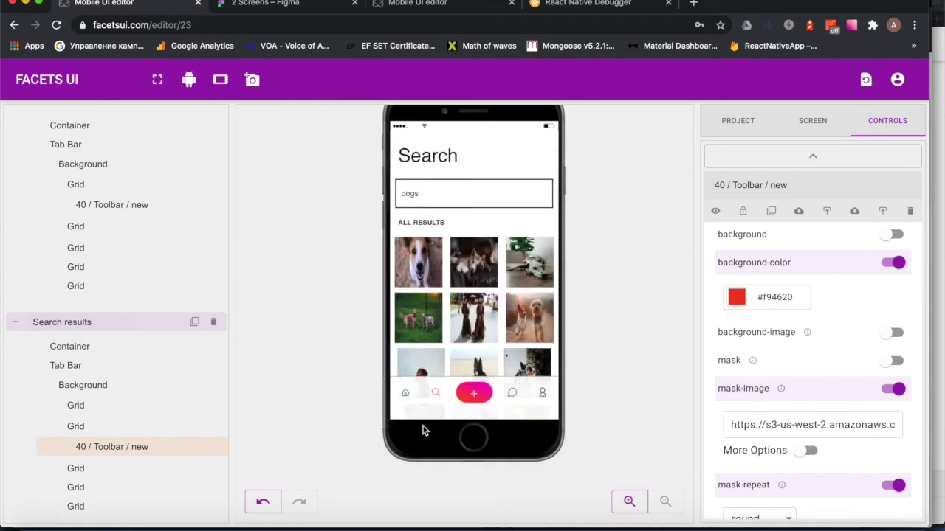
{"action": "left_click", "coordinate": [404, 395]}
{"action": "left_click", "coordinate": [433, 394]}
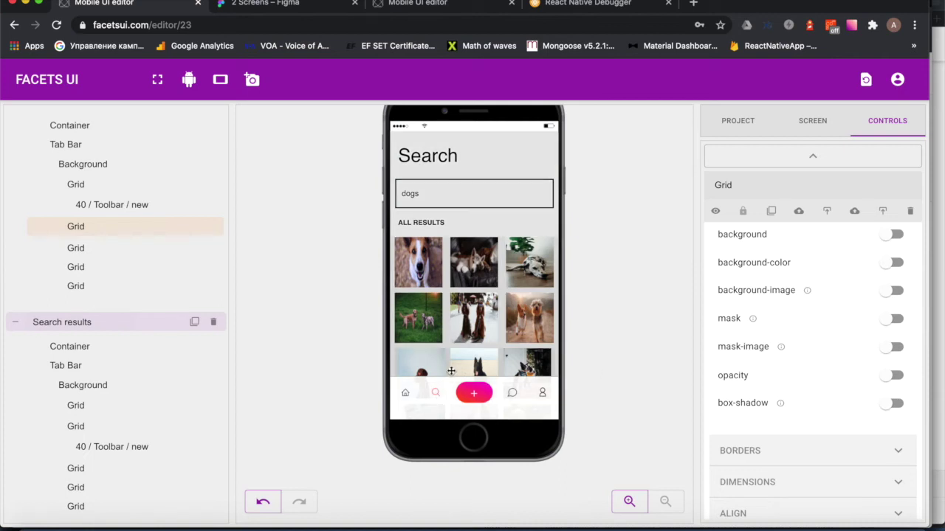
In Project Navigation, set the current-screen transition to Fade with direction None
{"action": "left_click", "coordinate": [408, 395]}
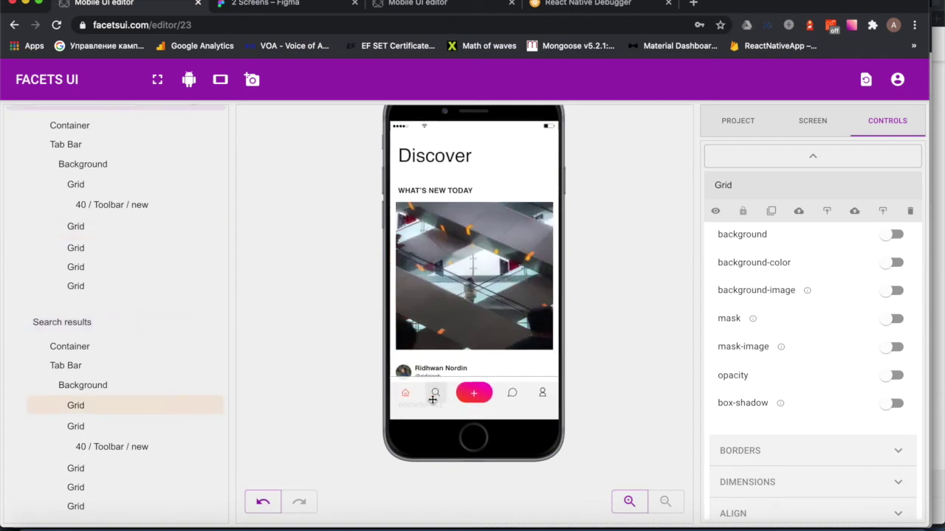
{"action": "left_click", "coordinate": [432, 396]}
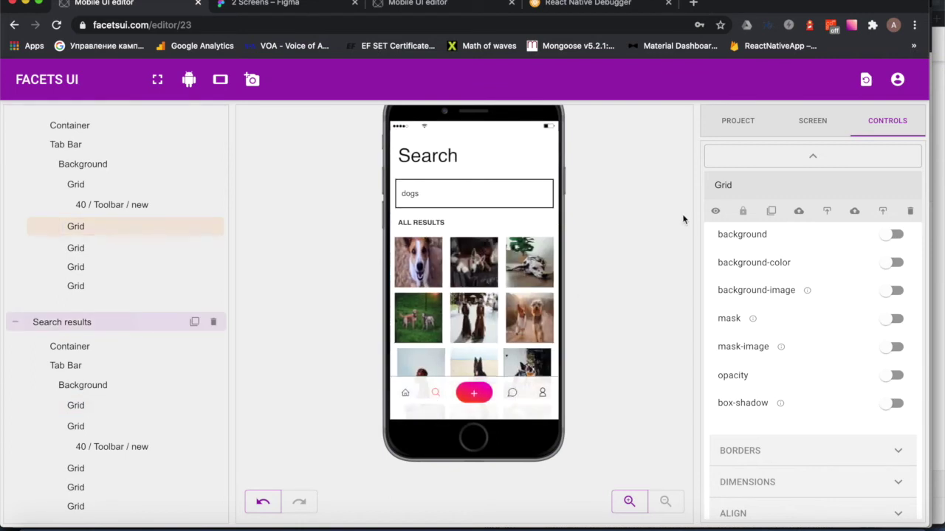
{"action": "left_click", "coordinate": [741, 120]}
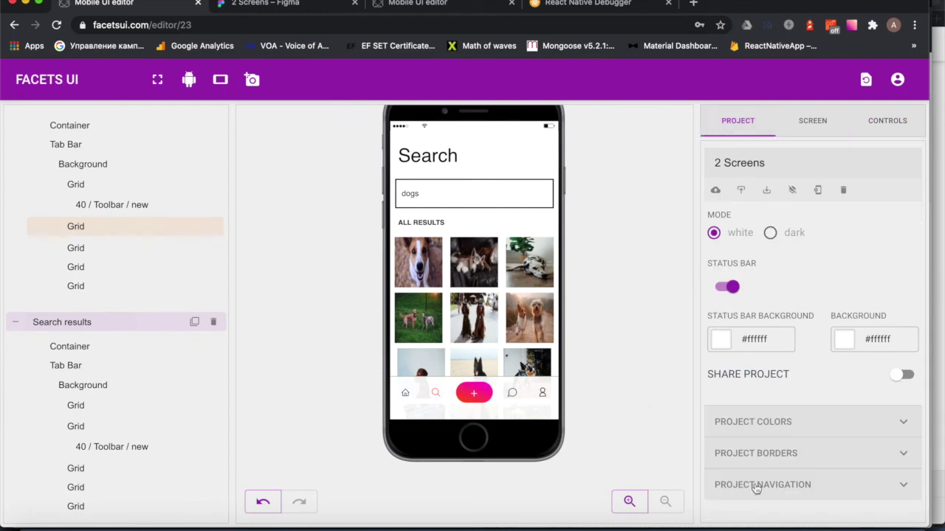
{"action": "left_click", "coordinate": [825, 487]}
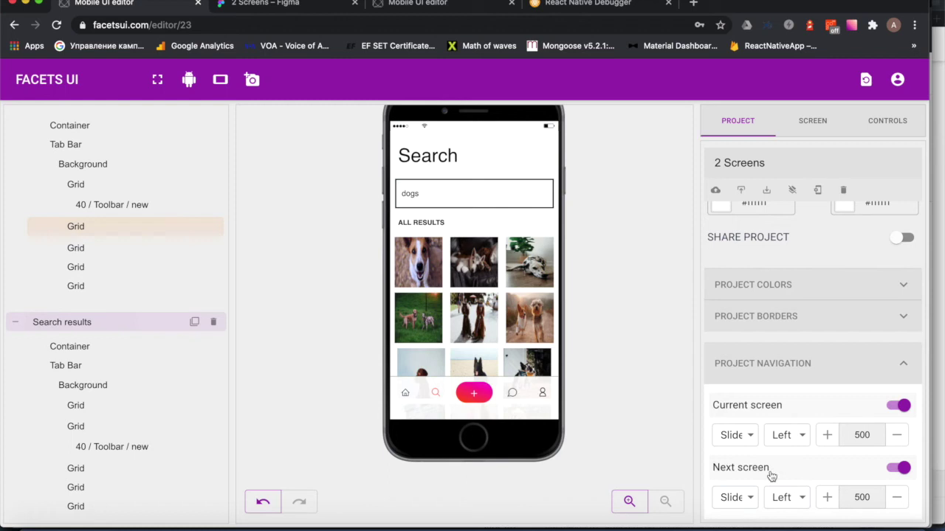
{"action": "left_click", "coordinate": [742, 435]}
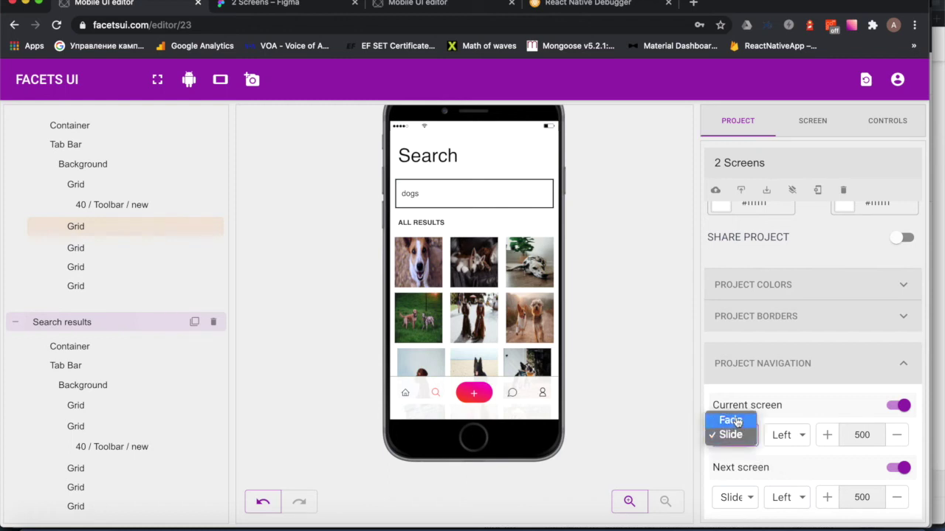
{"action": "left_click", "coordinate": [730, 421]}
{"action": "left_click", "coordinate": [785, 435]}
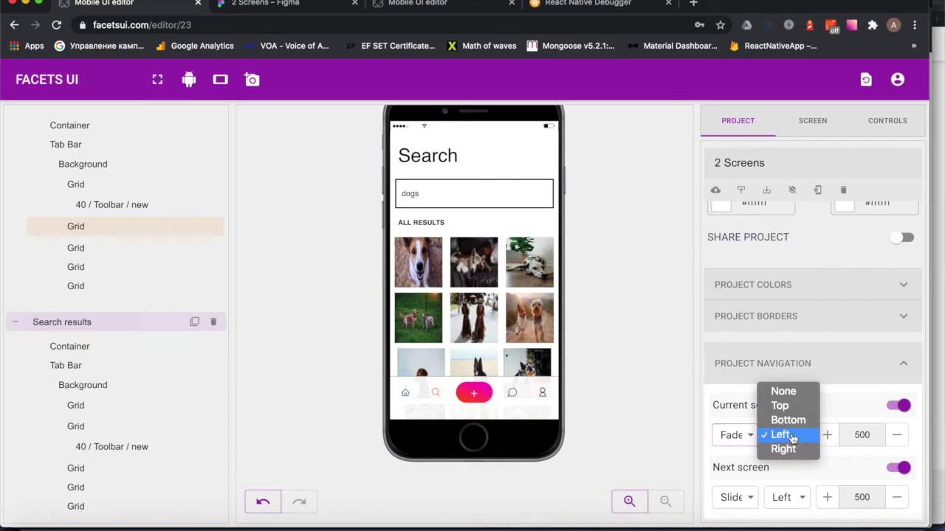
{"action": "left_click", "coordinate": [784, 392]}
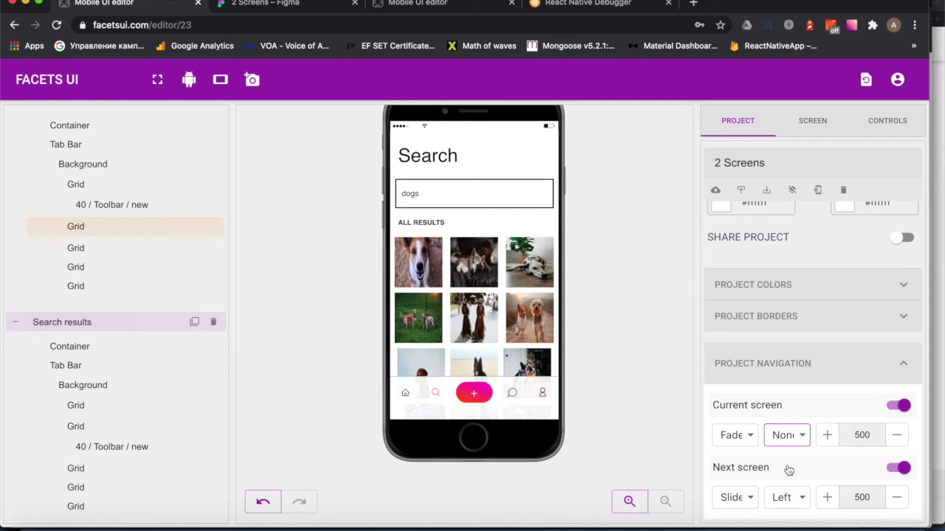
Set the next-screen transition to Fade with direction None as well
{"action": "left_click", "coordinate": [740, 501]}
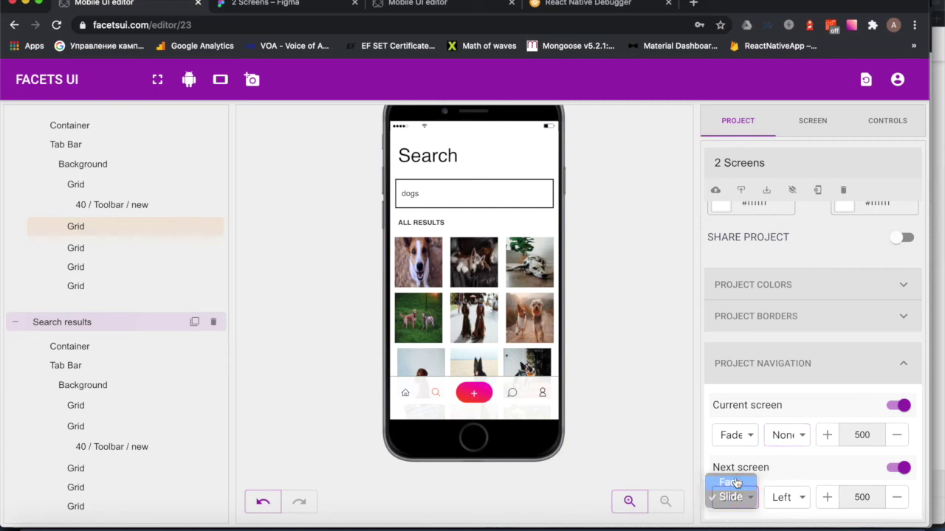
{"action": "left_click", "coordinate": [736, 483]}
{"action": "left_click", "coordinate": [785, 497]}
{"action": "left_click", "coordinate": [782, 452]}
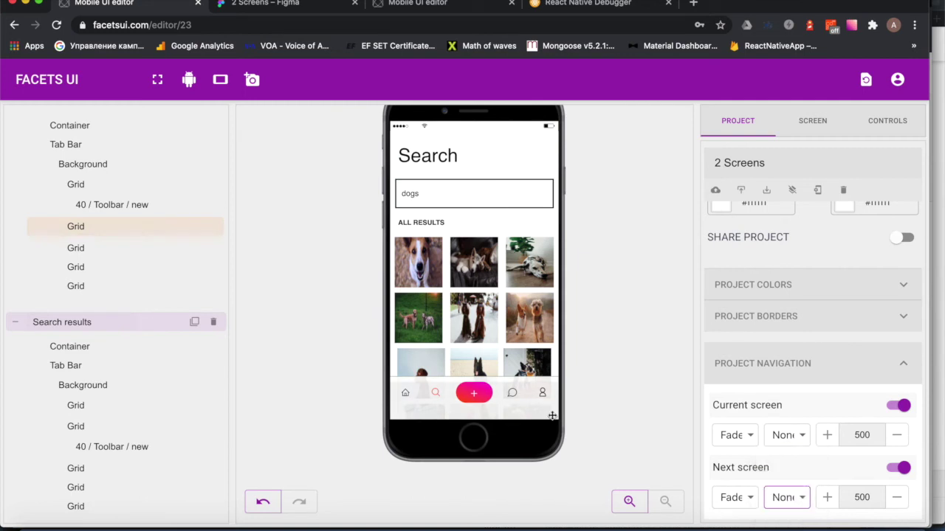
{"action": "left_click", "coordinate": [406, 393]}
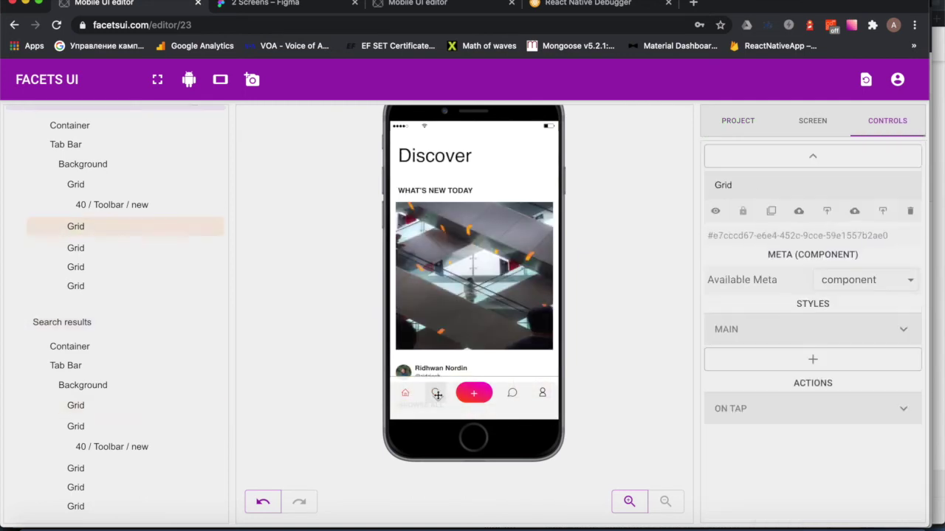
Switch the preview back and forth between Search and Discover using the tab bar
{"action": "left_click", "coordinate": [435, 393]}
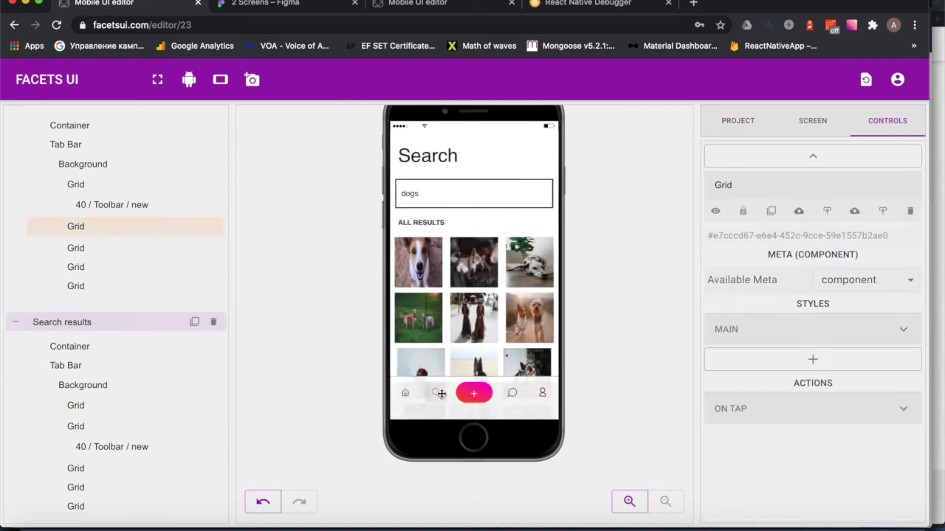
{"action": "left_click", "coordinate": [410, 393]}
{"action": "left_click", "coordinate": [436, 393]}
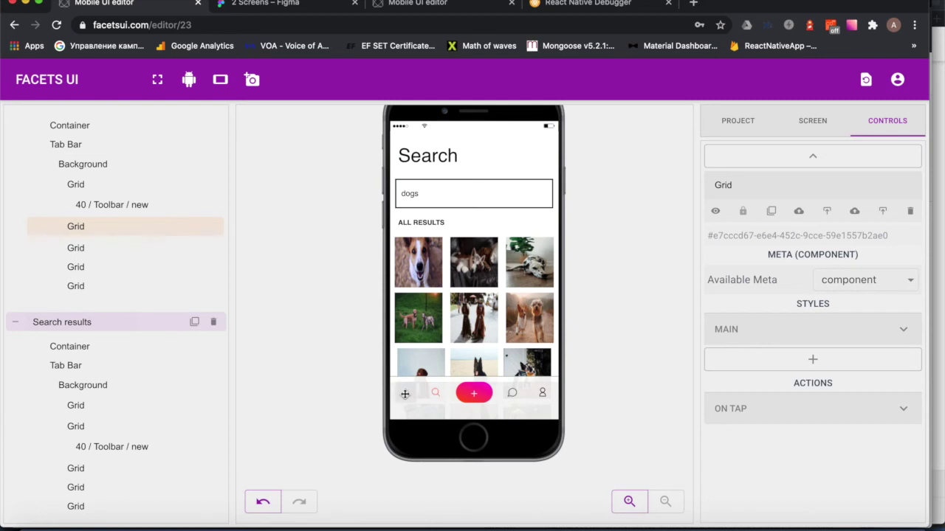
{"action": "left_click", "coordinate": [406, 393]}
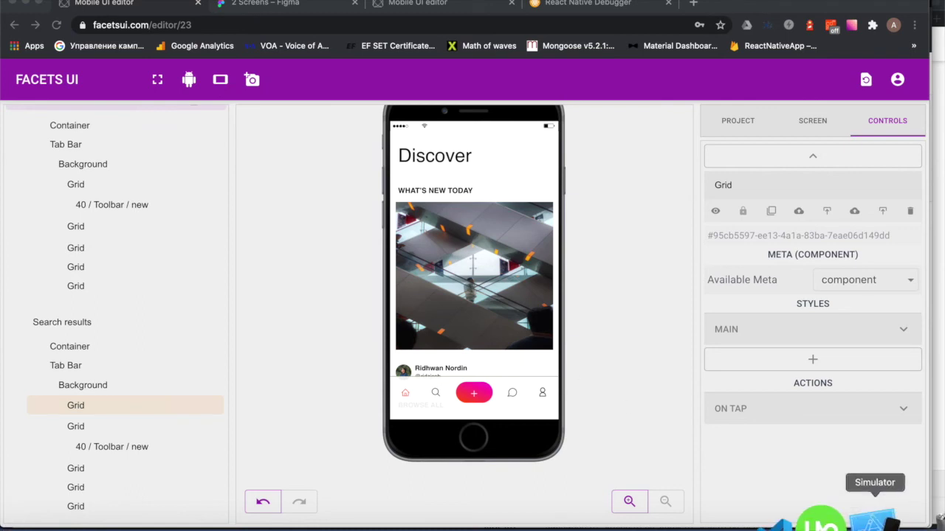
Quit the iOS Simulator and bring up the Generate React Native documentation
{"action": "right_click", "coordinate": [877, 521]}
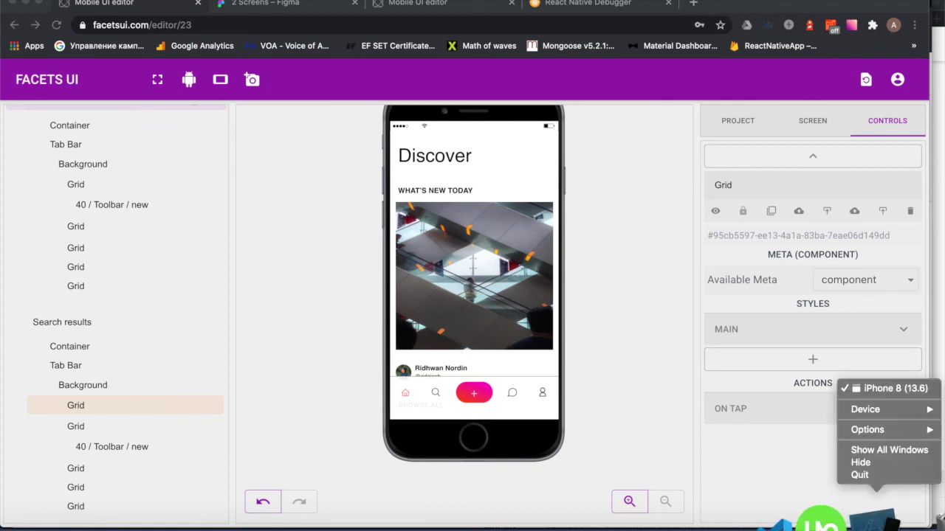
{"action": "left_click", "coordinate": [864, 475]}
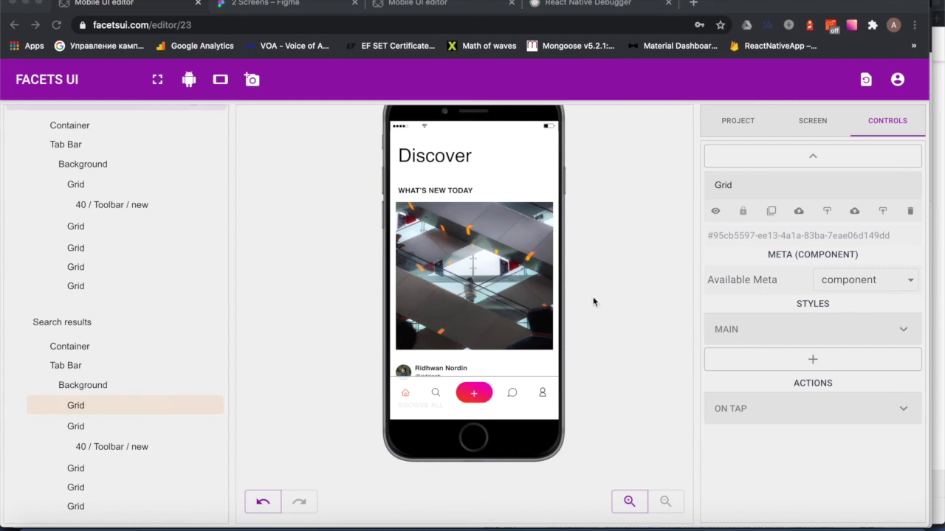
{"action": "left_click", "coordinate": [443, 4]}
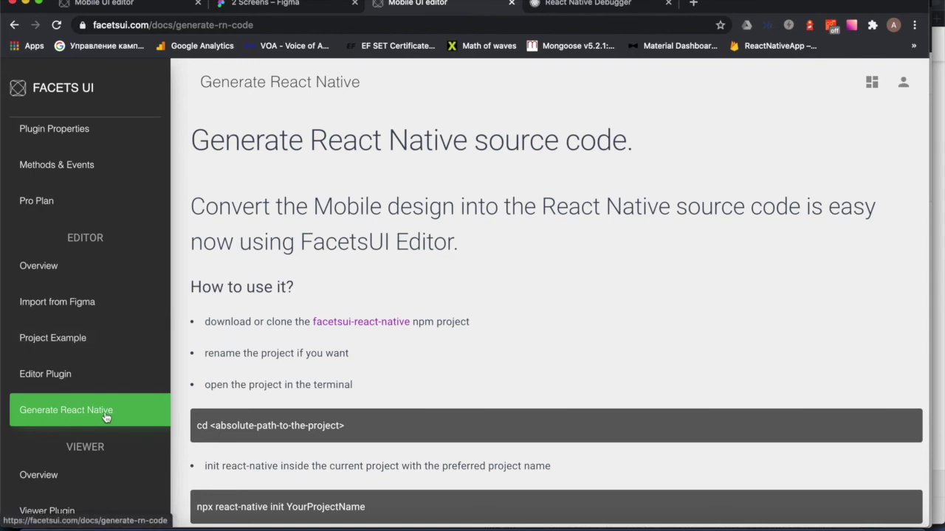
Scroll down through the Generate React Native setup steps and back to the top
{"action": "scroll", "coordinate": [446, 341], "scroll_direction": "down", "scroll_amount": 5}
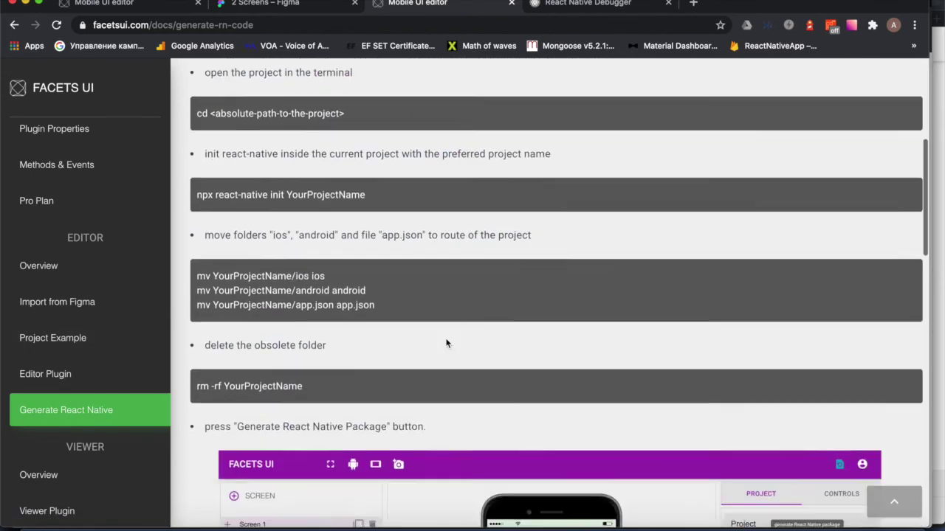
{"action": "scroll", "coordinate": [446, 341], "scroll_direction": "down", "scroll_amount": 15}
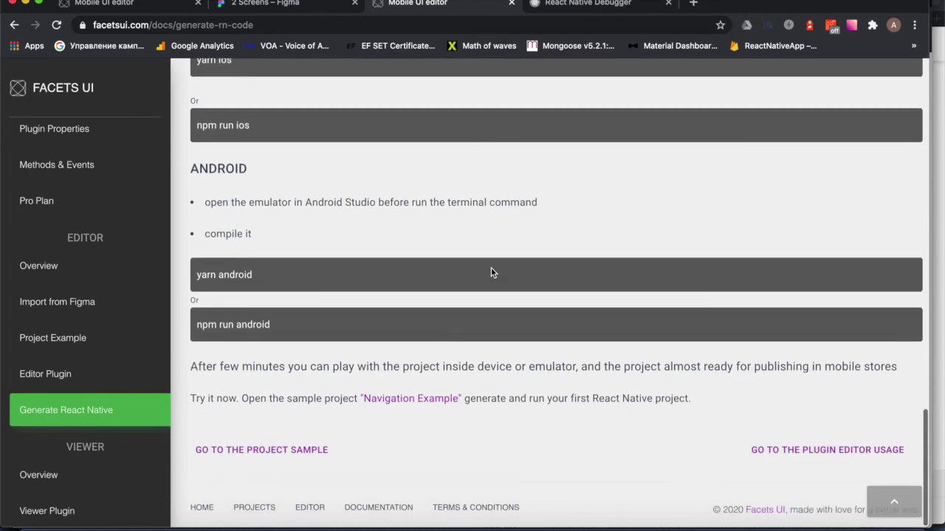
{"action": "scroll", "coordinate": [490, 269], "scroll_direction": "up", "scroll_amount": 20}
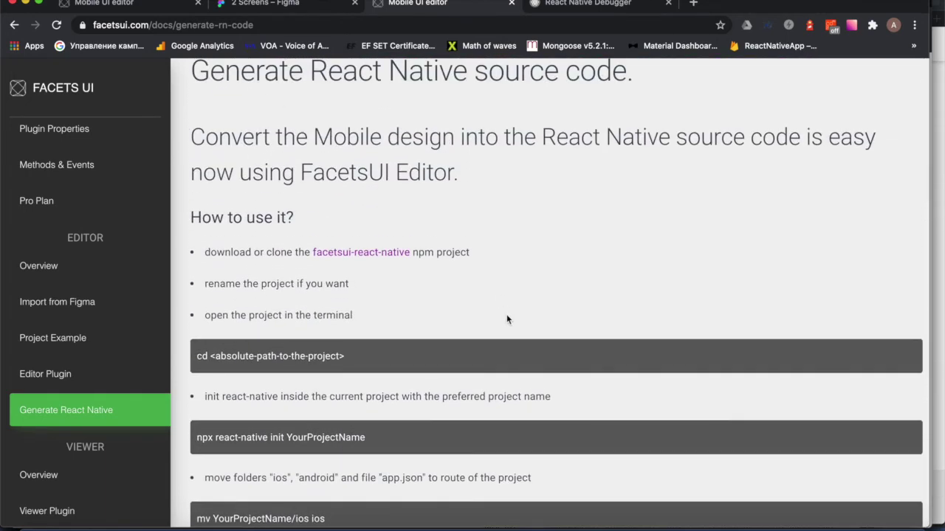
{"action": "scroll", "coordinate": [509, 324], "scroll_direction": "up", "scroll_amount": 3}
Export the project from the Project tab as a React Native package
{"action": "left_click", "coordinate": [110, 6]}
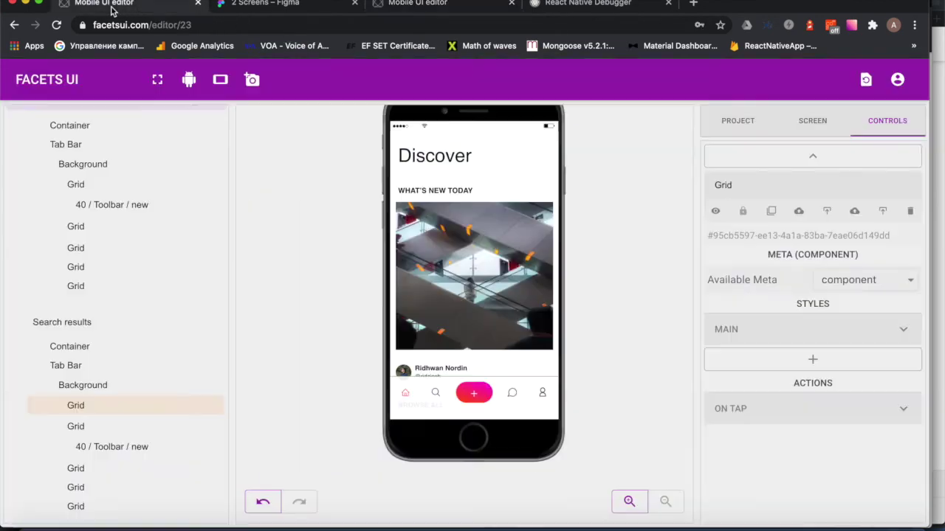
{"action": "left_click", "coordinate": [741, 125]}
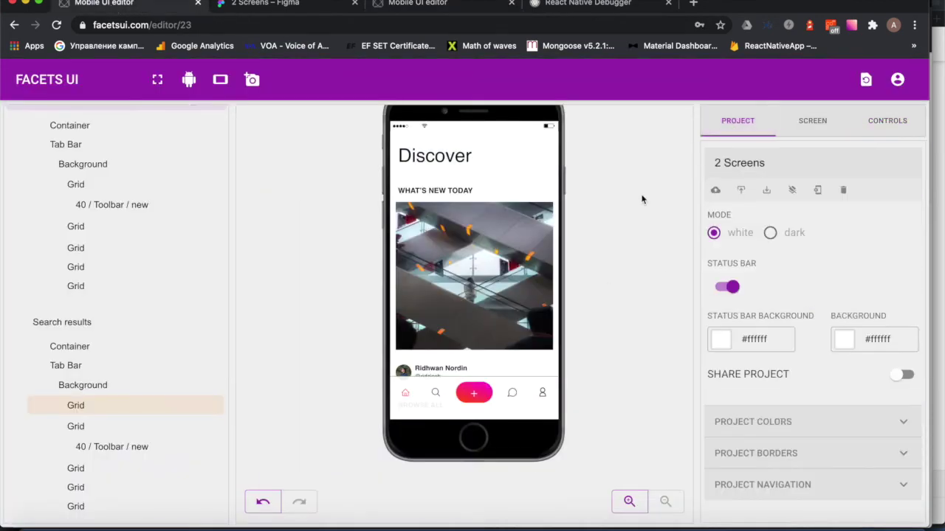
{"action": "left_click", "coordinate": [817, 192]}
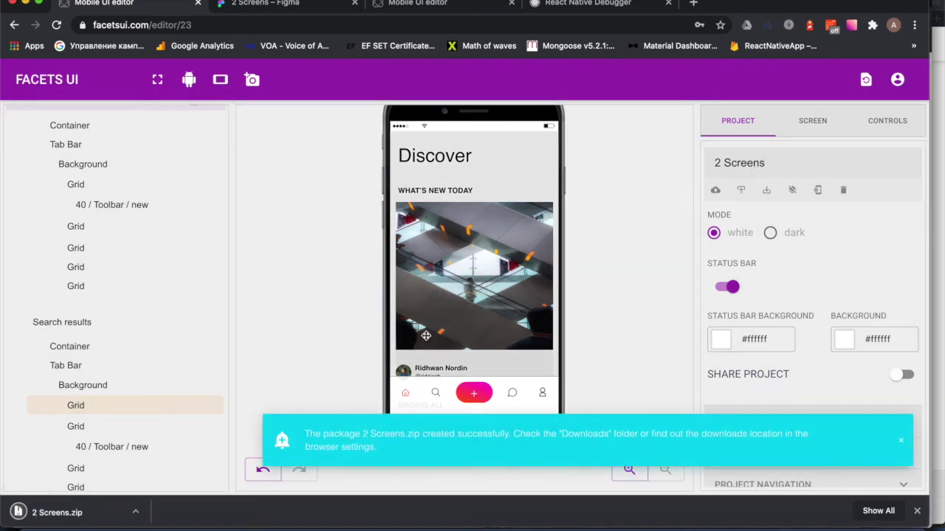
{"action": "left_click", "coordinate": [916, 511]}
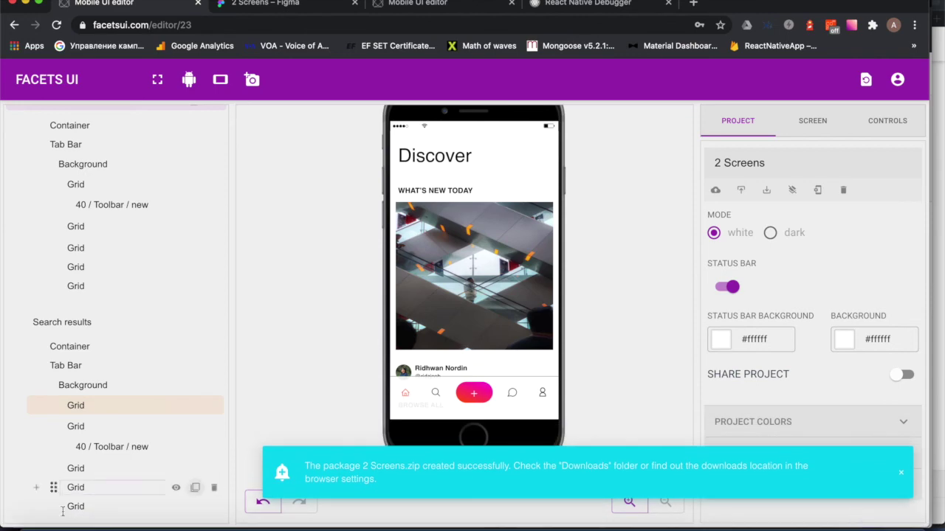
Move the downloaded 2 Screens.zip from Downloads to the Trash
{"action": "left_click", "coordinate": [36, 518]}
{"action": "scroll", "coordinate": [280, 250], "scroll_direction": "down", "scroll_amount": 10}
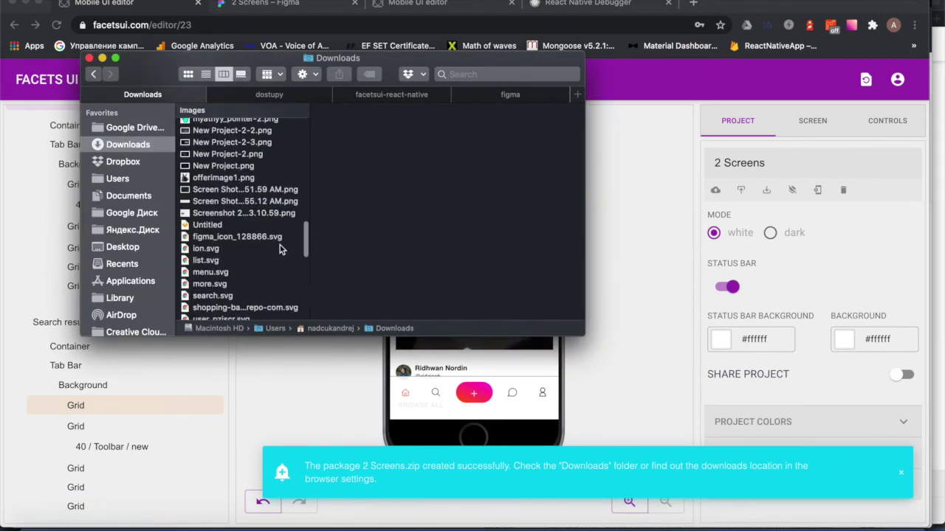
{"action": "scroll", "coordinate": [280, 250], "scroll_direction": "down", "scroll_amount": 15}
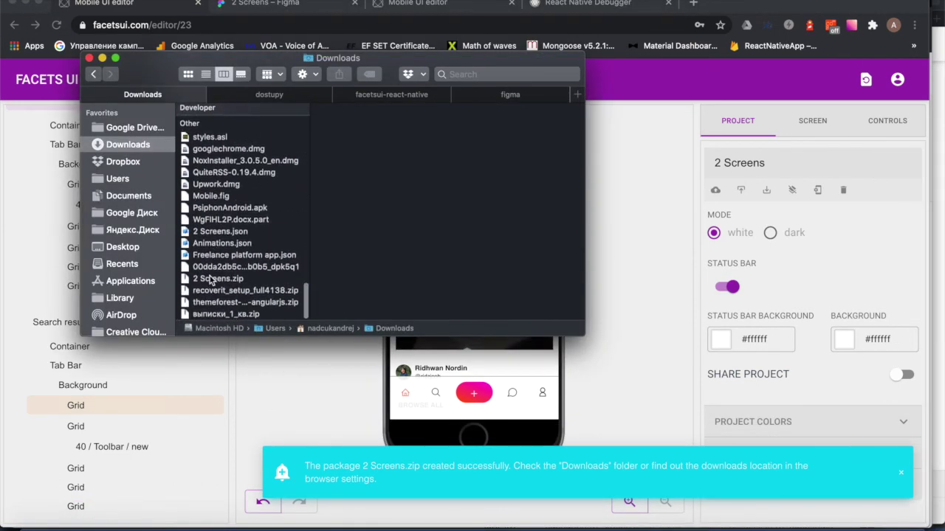
{"action": "left_click", "coordinate": [228, 281]}
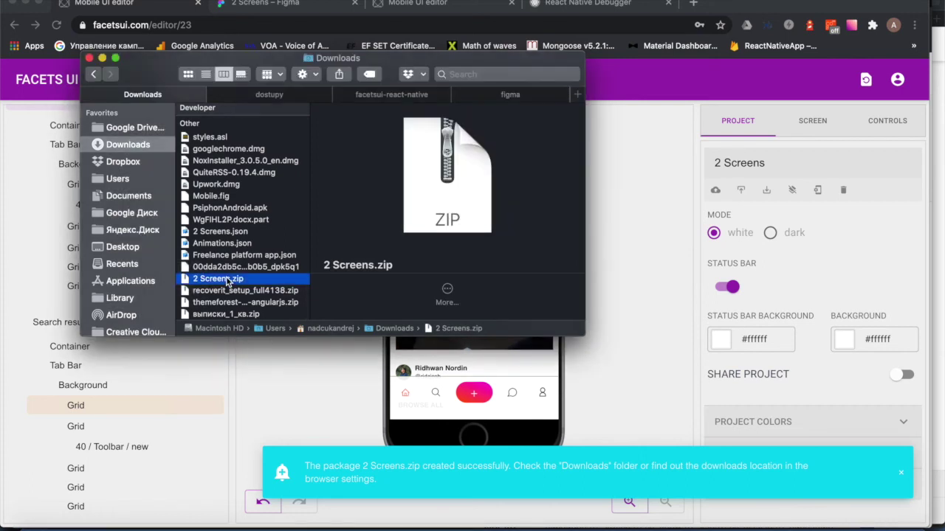
{"action": "scroll", "coordinate": [228, 281], "scroll_direction": "up", "scroll_amount": 1}
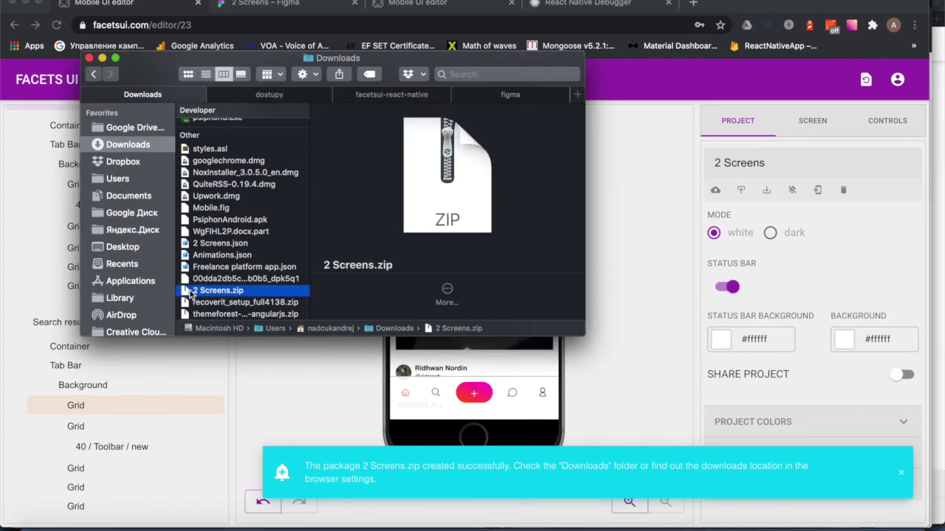
{"action": "left_click_drag", "start_coordinate": [190, 294], "coordinate": [911, 520]}
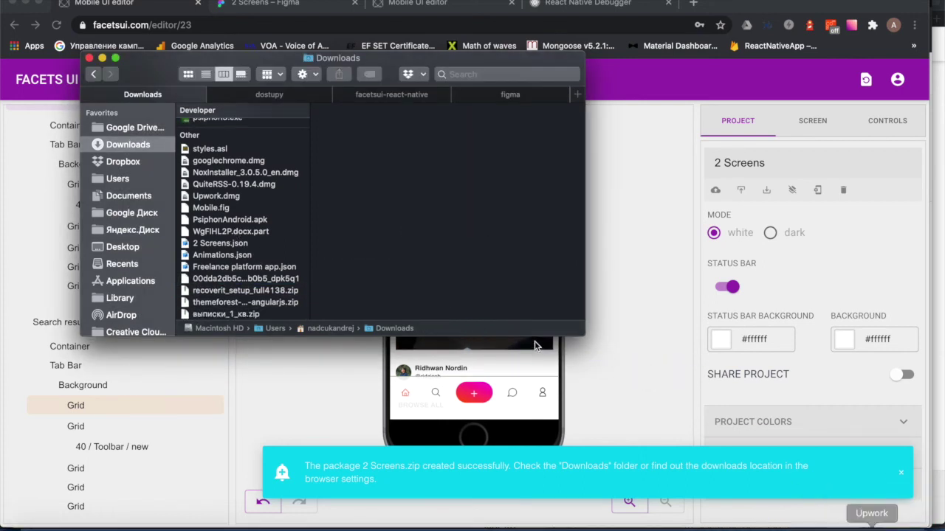
Move the new src folder into facetsui-react-native, replacing the old src
{"action": "scroll", "coordinate": [237, 210], "scroll_direction": "up", "scroll_amount": 10}
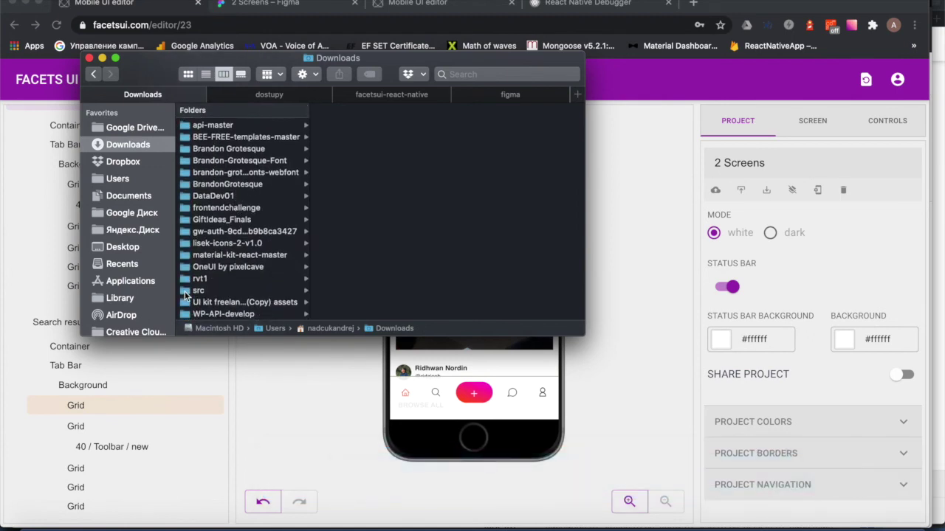
{"action": "left_click_drag", "start_coordinate": [186, 295], "coordinate": [385, 98]}
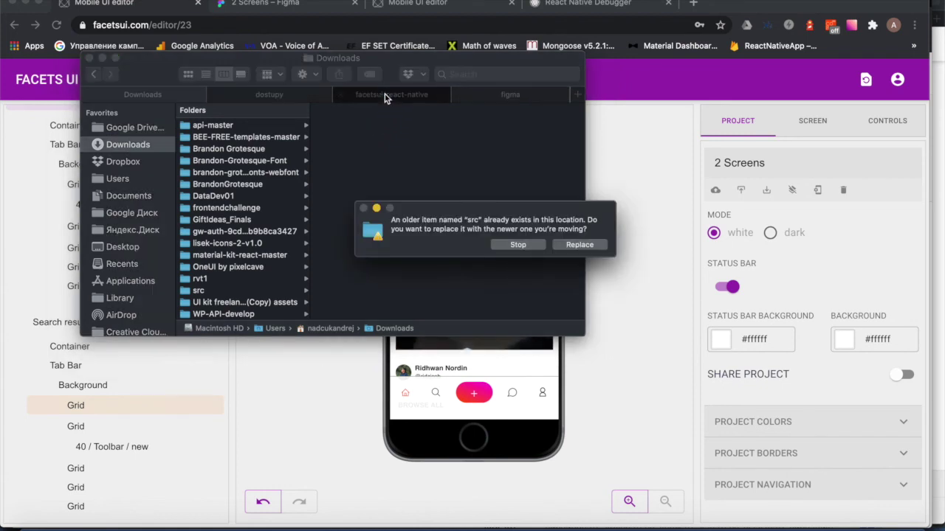
{"action": "left_click", "coordinate": [581, 245]}
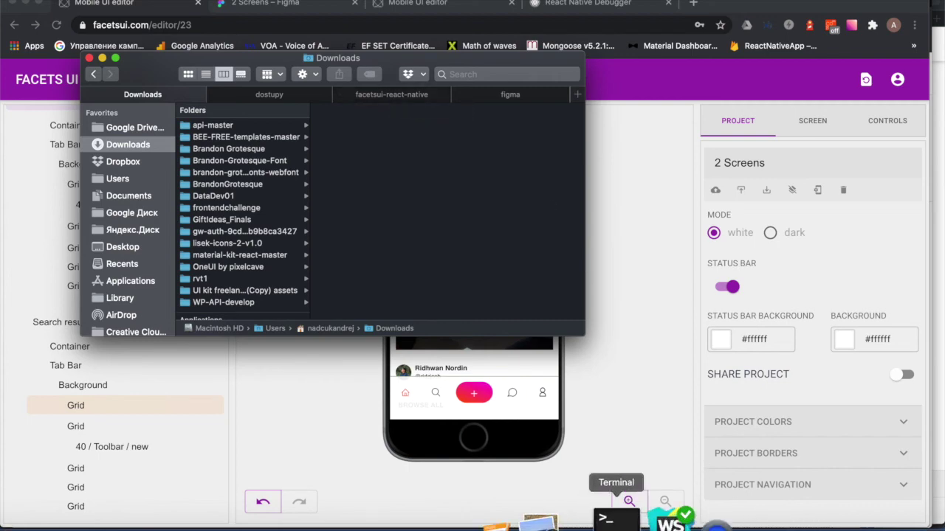
{"action": "left_click", "coordinate": [614, 516]}
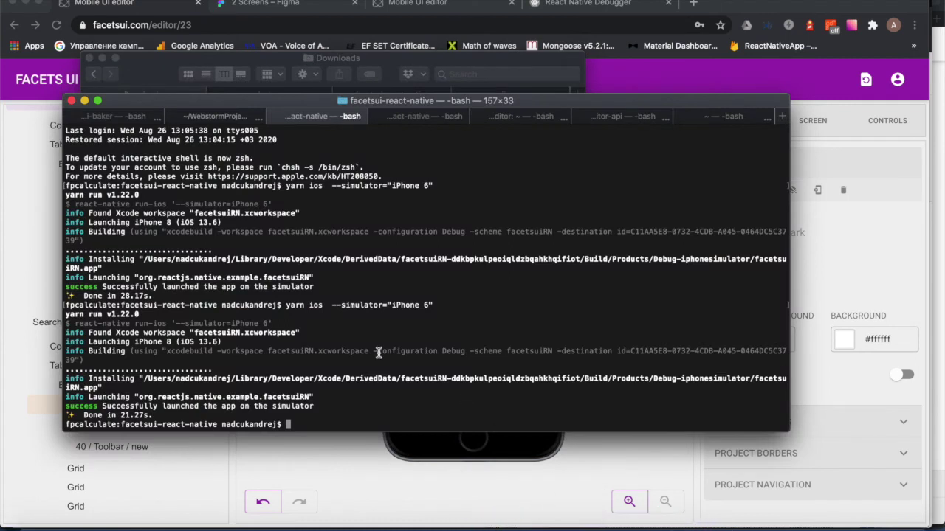
Rerun the previous yarn ios --simulator command to rebuild and launch the app
{"action": "key", "text": "Up"}
{"action": "key", "text": "Return"}
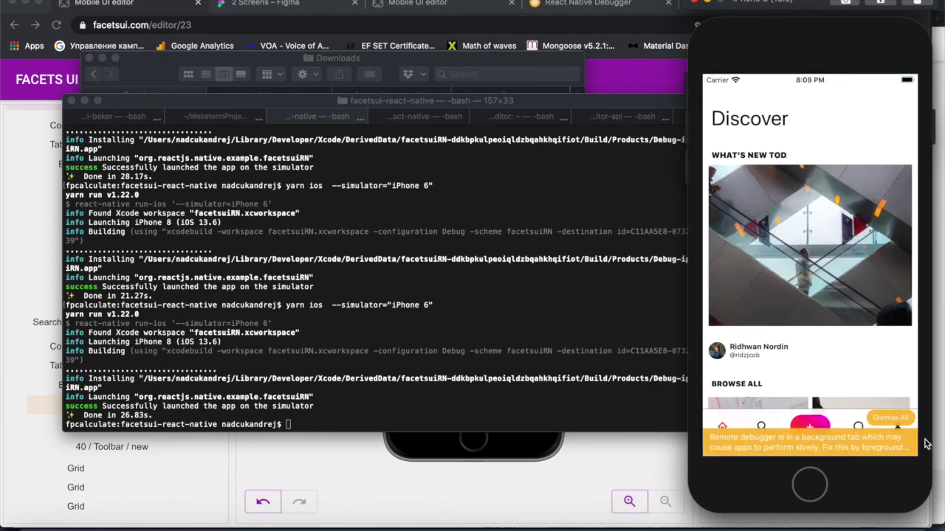
Dismiss the remote debugger warning, then scroll through Discover and the dogs Search results
{"action": "left_click", "coordinate": [893, 418]}
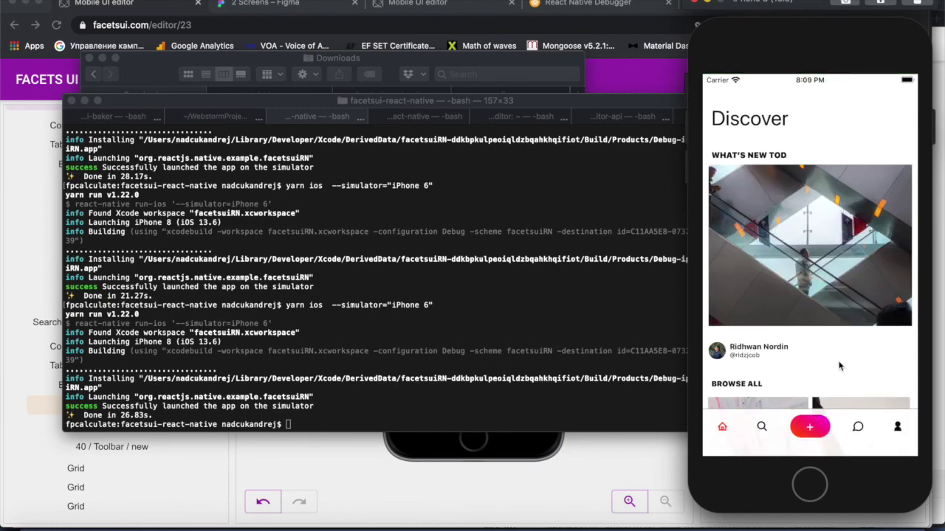
{"action": "scroll", "coordinate": [839, 366], "scroll_direction": "down", "scroll_amount": 15}
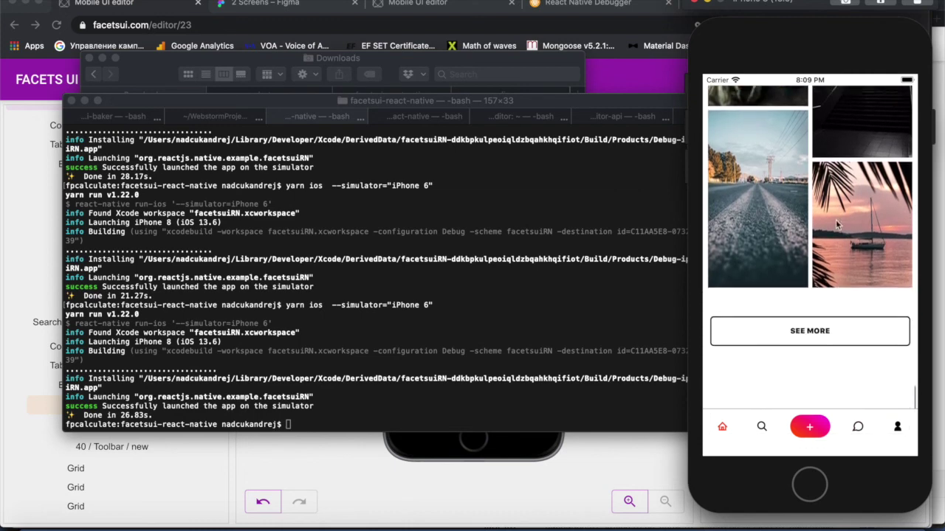
{"action": "scroll", "coordinate": [811, 174], "scroll_direction": "up", "scroll_amount": 15}
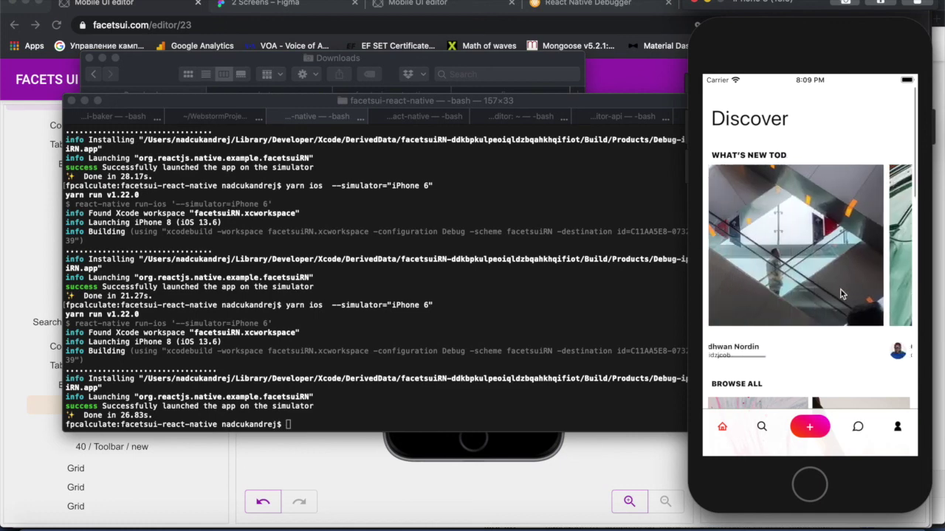
{"action": "left_click", "coordinate": [762, 427]}
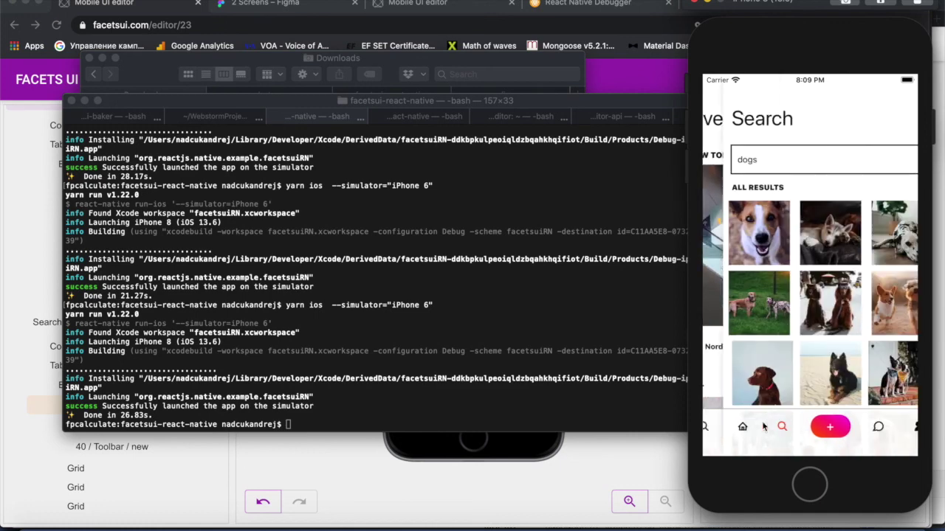
{"action": "left_click_drag", "start_coordinate": [801, 332], "coordinate": [802, 180]}
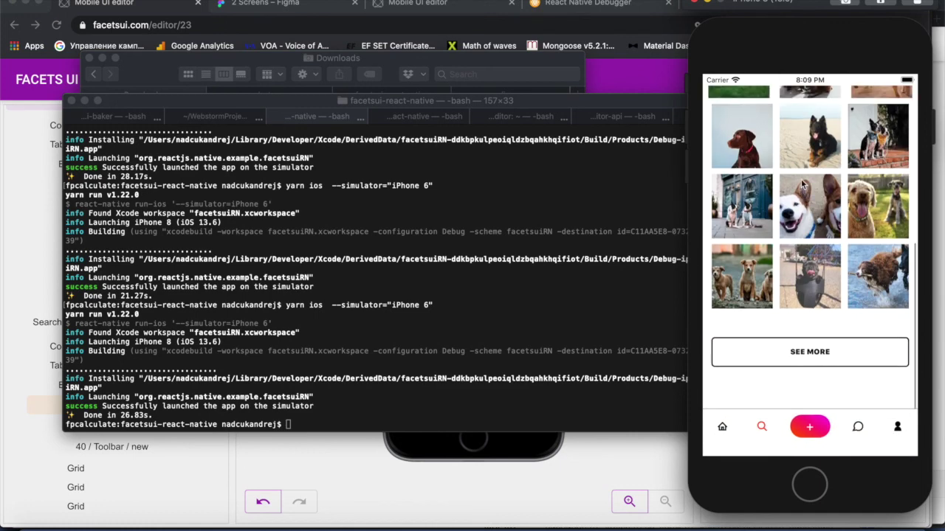
{"action": "scroll", "coordinate": [802, 179], "scroll_direction": "up", "scroll_amount": 5}
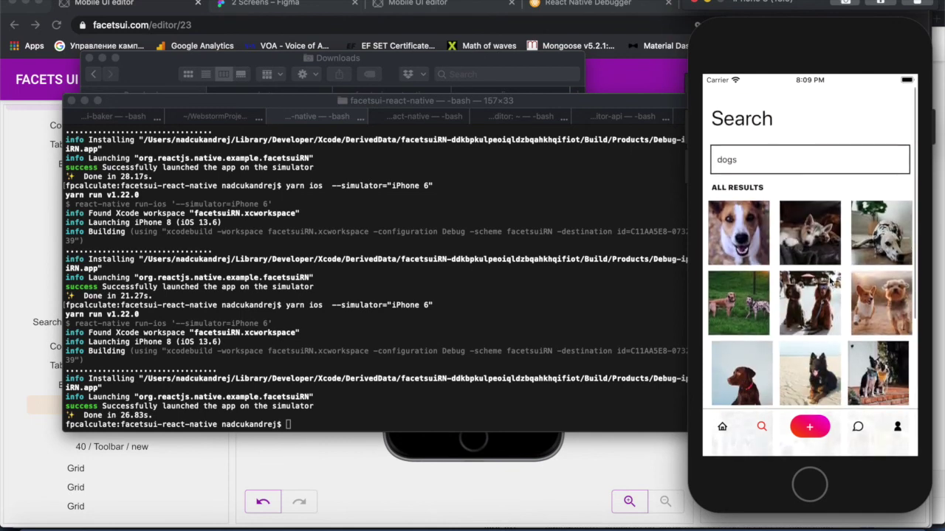
{"action": "scroll", "coordinate": [821, 121], "scroll_direction": "down", "scroll_amount": 5}
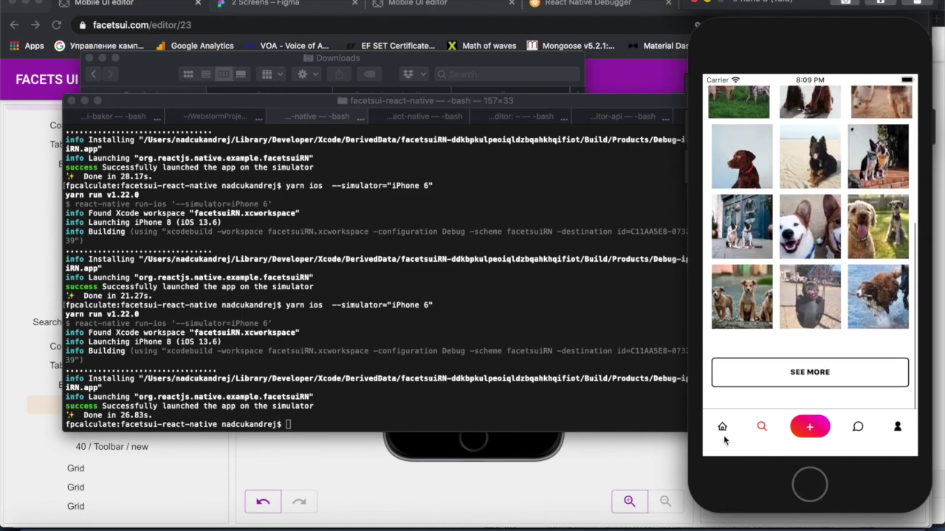
Switch the running app between Discover and Search via its tabs, ending on Discover
{"action": "left_click", "coordinate": [724, 435]}
{"action": "left_click", "coordinate": [762, 428]}
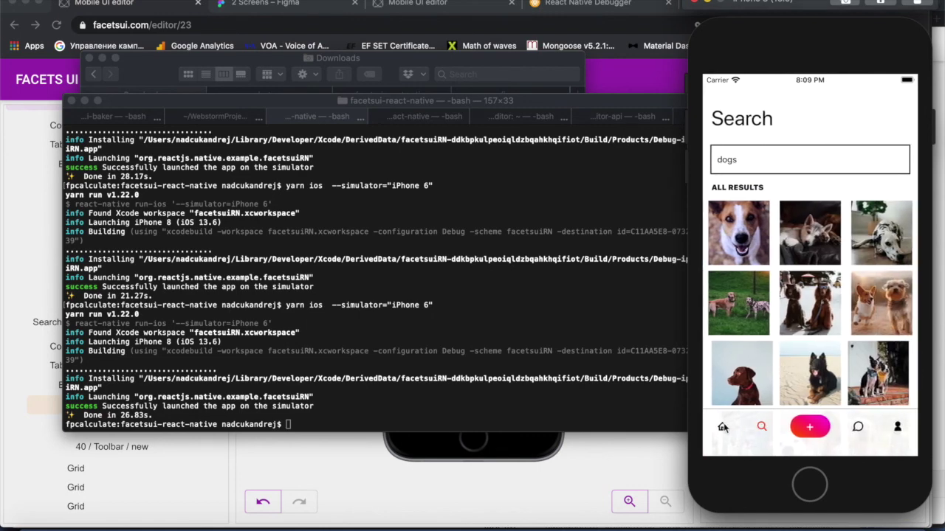
{"action": "left_click", "coordinate": [724, 426]}
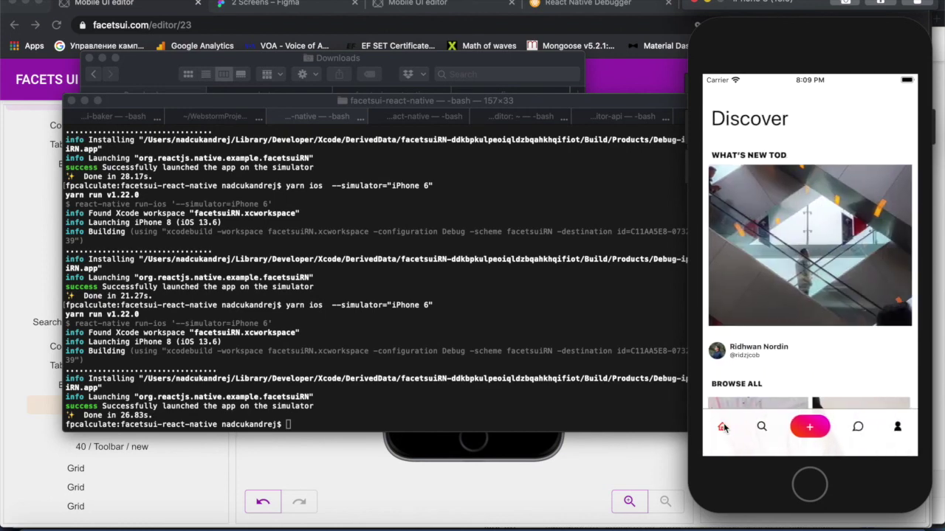
{"action": "left_click", "coordinate": [629, 444]}
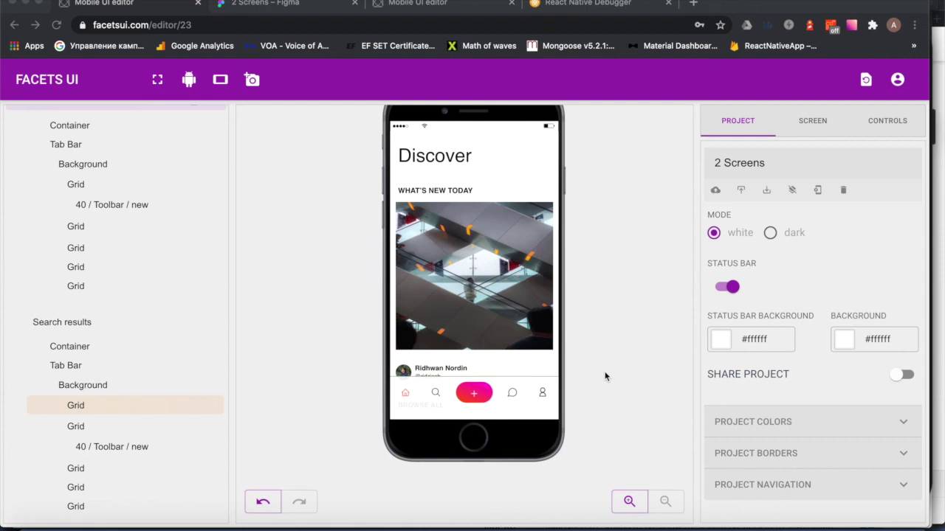
Set Available Meta to tabs on the Search results and Discover Tab Bars, then export the React Native package
{"action": "left_click", "coordinate": [74, 366]}
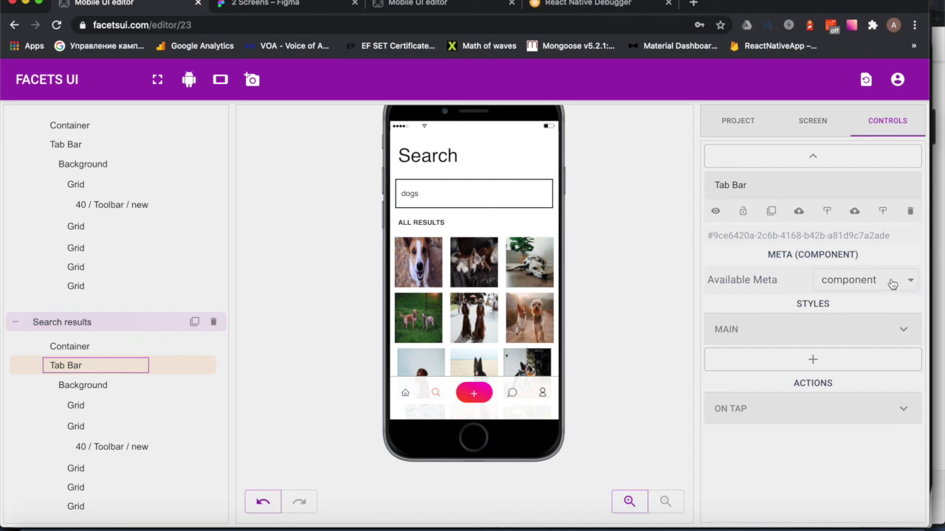
{"action": "left_click", "coordinate": [891, 284]}
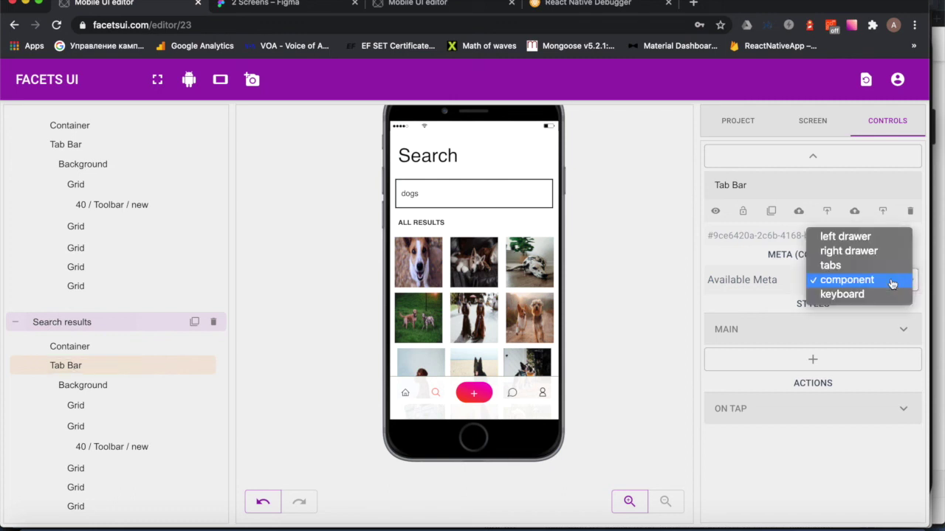
{"action": "left_click", "coordinate": [854, 266]}
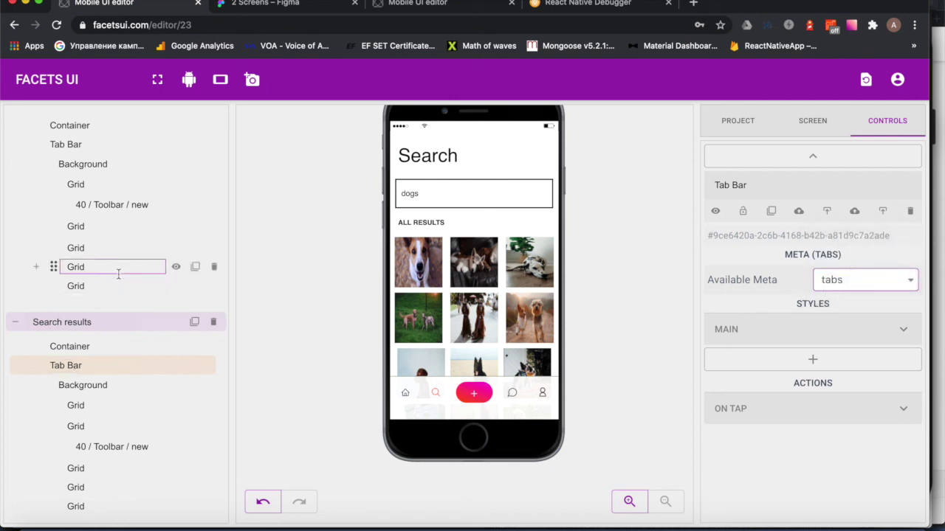
{"action": "scroll", "coordinate": [118, 272], "scroll_direction": "up", "scroll_amount": 1}
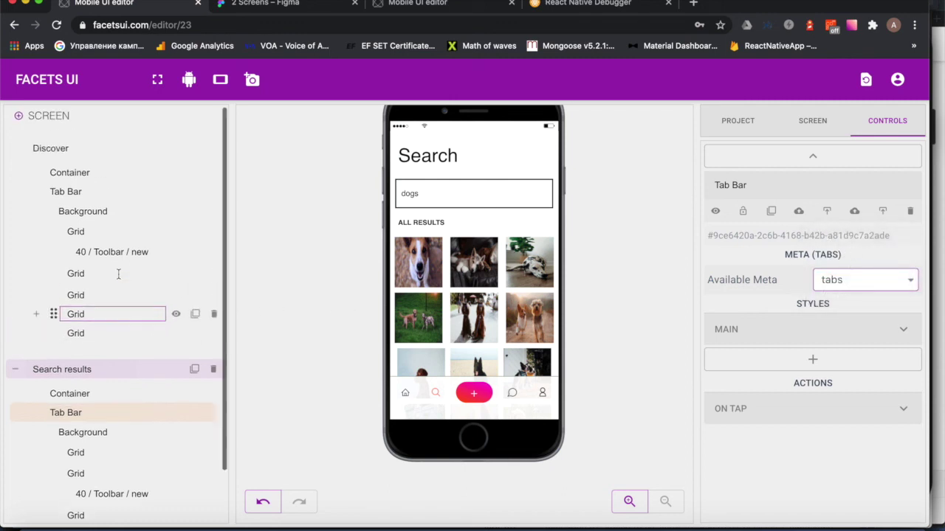
{"action": "left_click", "coordinate": [78, 196]}
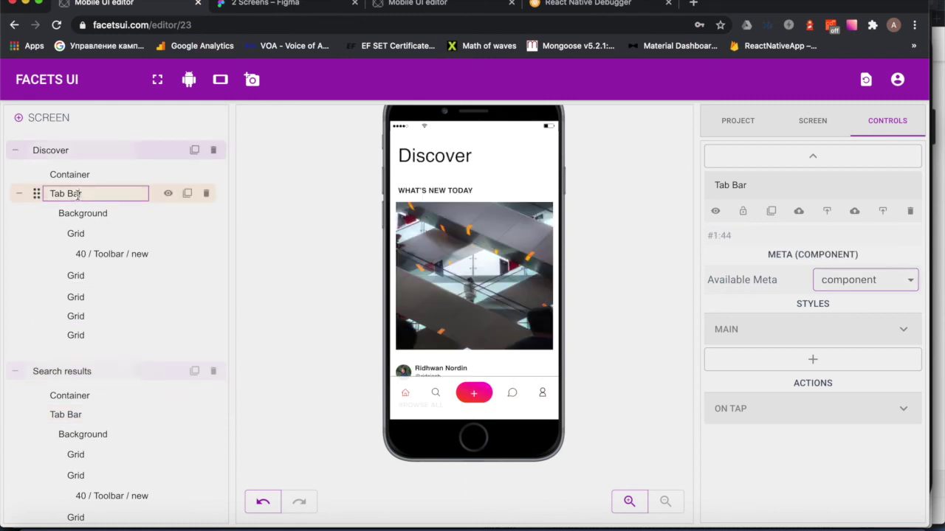
{"action": "left_click", "coordinate": [896, 281]}
{"action": "left_click", "coordinate": [842, 266]}
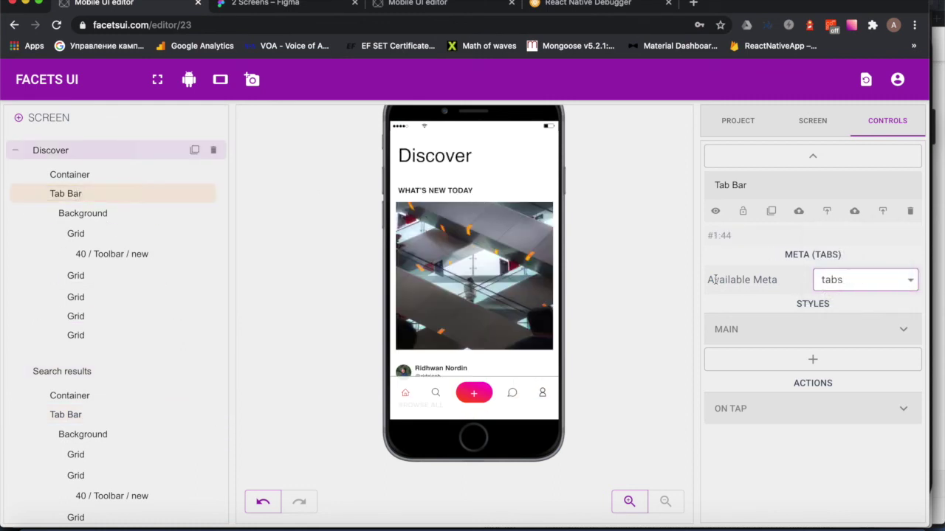
{"action": "left_click", "coordinate": [738, 121]}
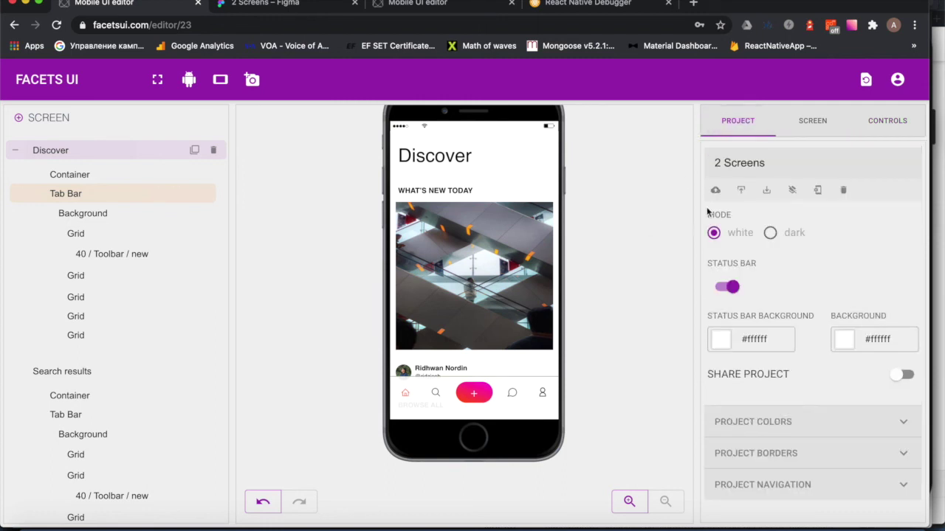
{"action": "left_click", "coordinate": [818, 191]}
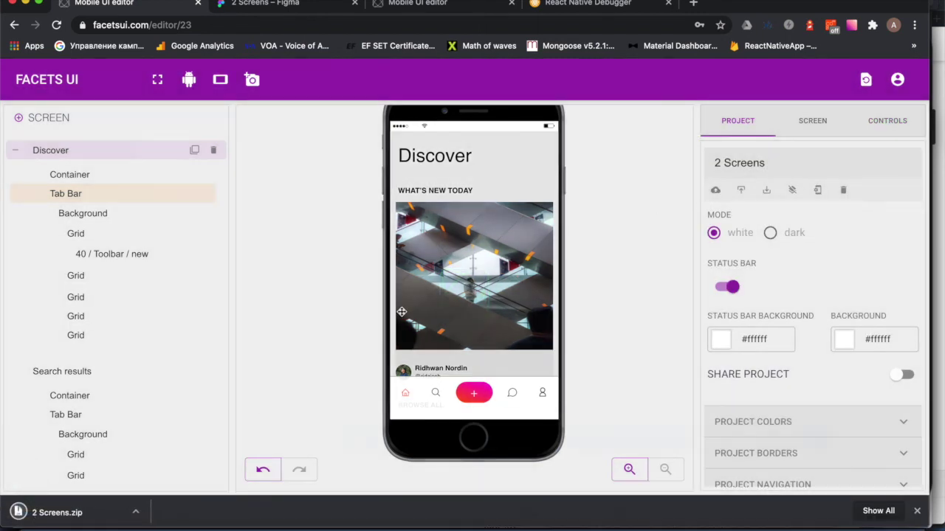
Delete the freshly downloaded 2 Screens.zip from Downloads
{"action": "left_click", "coordinate": [917, 511]}
{"action": "left_click", "coordinate": [22, 519]}
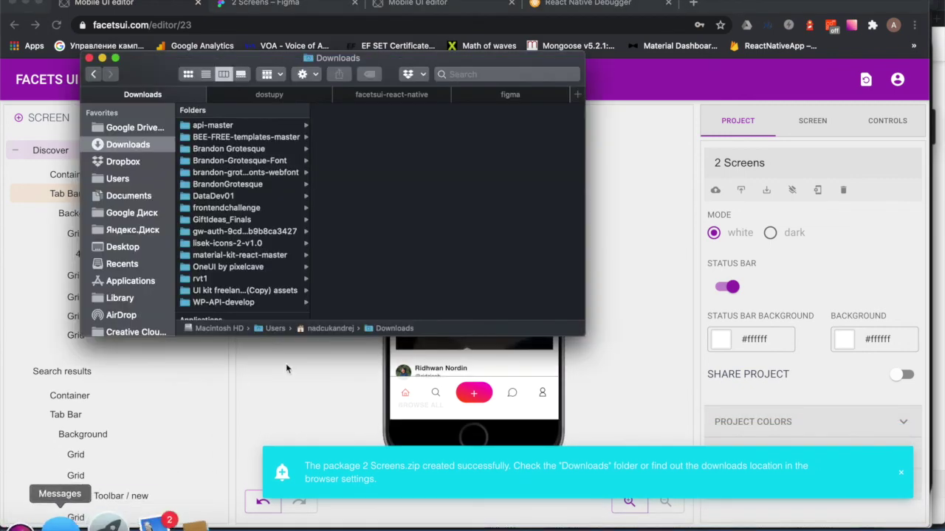
{"action": "scroll", "coordinate": [241, 244], "scroll_direction": "down", "scroll_amount": 5}
{"action": "scroll", "coordinate": [221, 282], "scroll_direction": "down", "scroll_amount": 5}
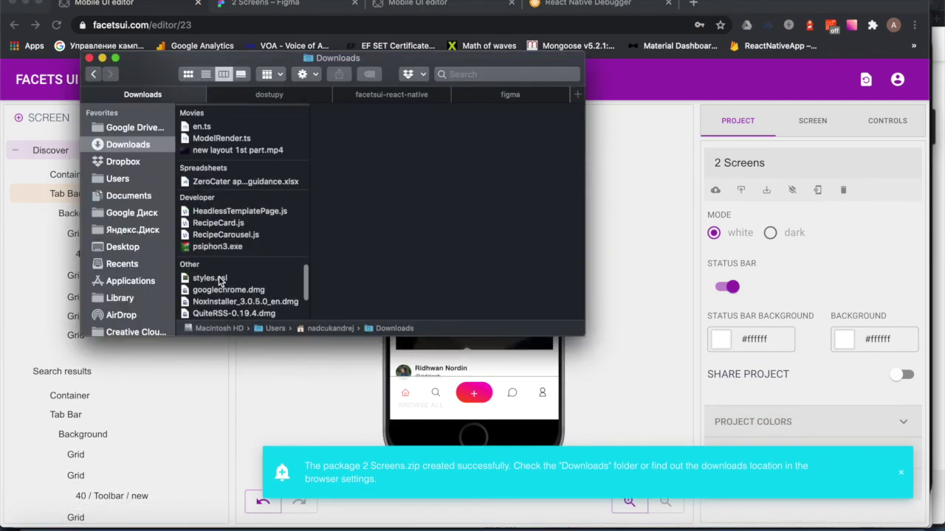
{"action": "left_click", "coordinate": [240, 278]}
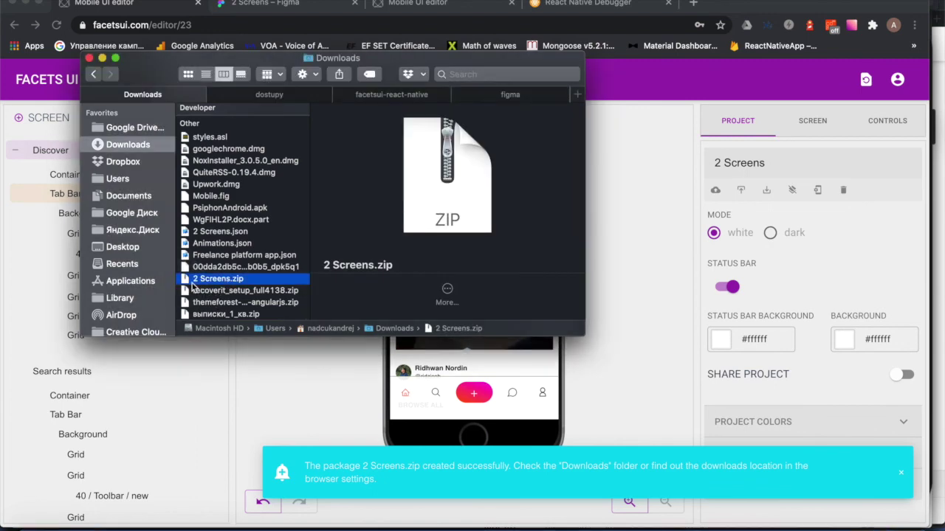
{"action": "scroll", "coordinate": [188, 288], "scroll_direction": "up", "scroll_amount": 1}
{"action": "left_click_drag", "start_coordinate": [190, 289], "coordinate": [911, 514]}
Replace the src folder in facetsui-react-native with the newly exported src
{"action": "scroll", "coordinate": [236, 214], "scroll_direction": "up", "scroll_amount": 10}
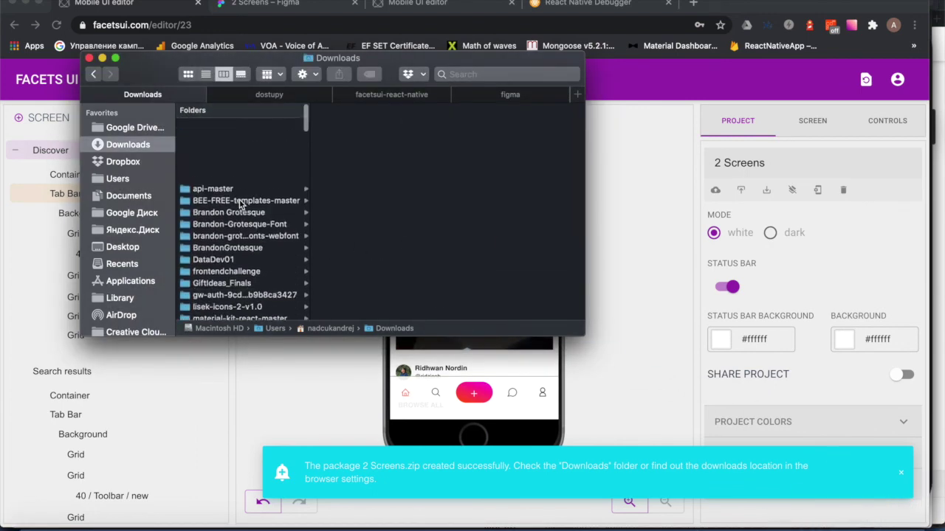
{"action": "left_click_drag", "start_coordinate": [196, 291], "coordinate": [379, 99]}
{"action": "left_click", "coordinate": [579, 244]}
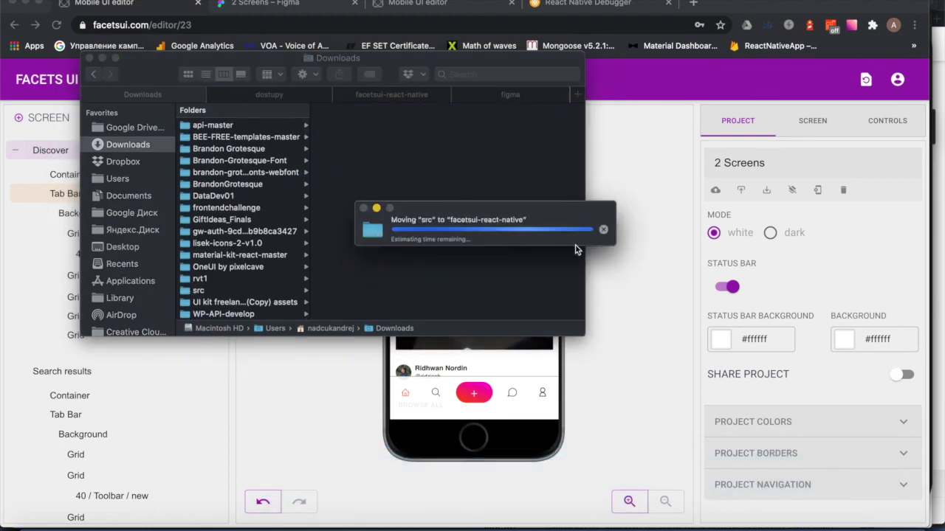
{"action": "left_click", "coordinate": [864, 520]}
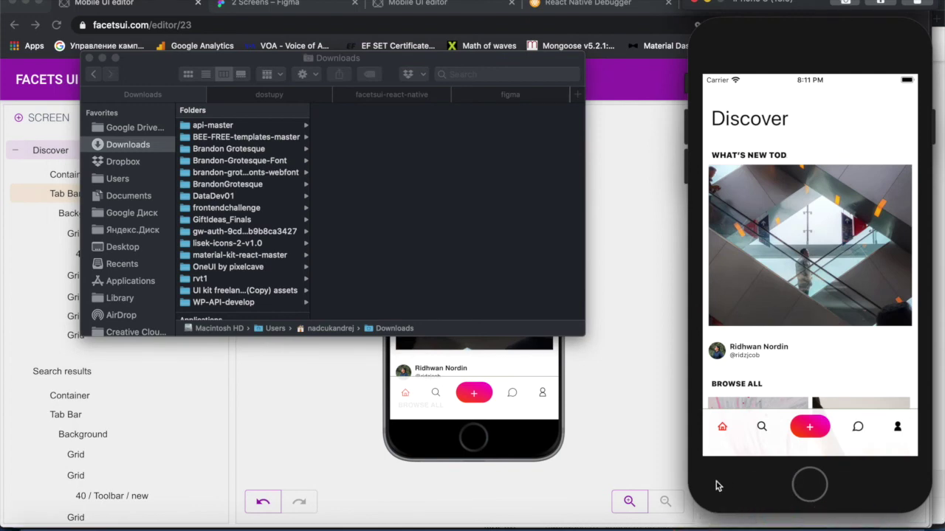
Reload the React Native app in the simulator and dismiss the remote debugger warning
{"action": "key", "text": "super+d"}
{"action": "left_click", "coordinate": [808, 233]}
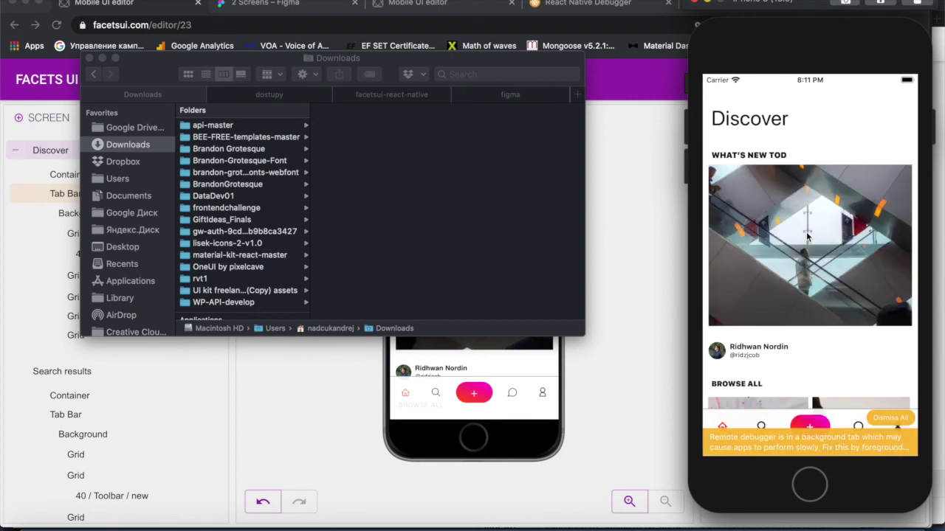
{"action": "left_click", "coordinate": [894, 419]}
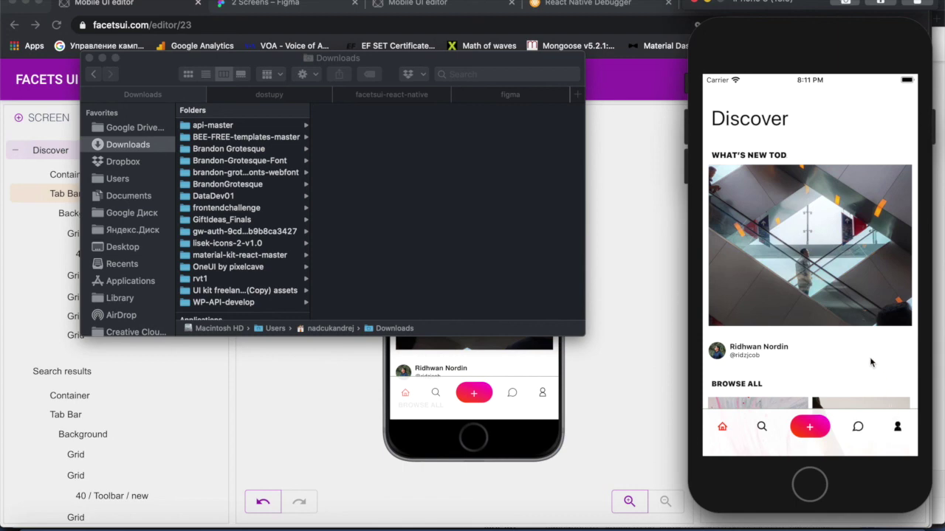
Switch repeatedly between the Discover and dogs Search tabs, then return to the FACETS UI editor
{"action": "left_click", "coordinate": [765, 432]}
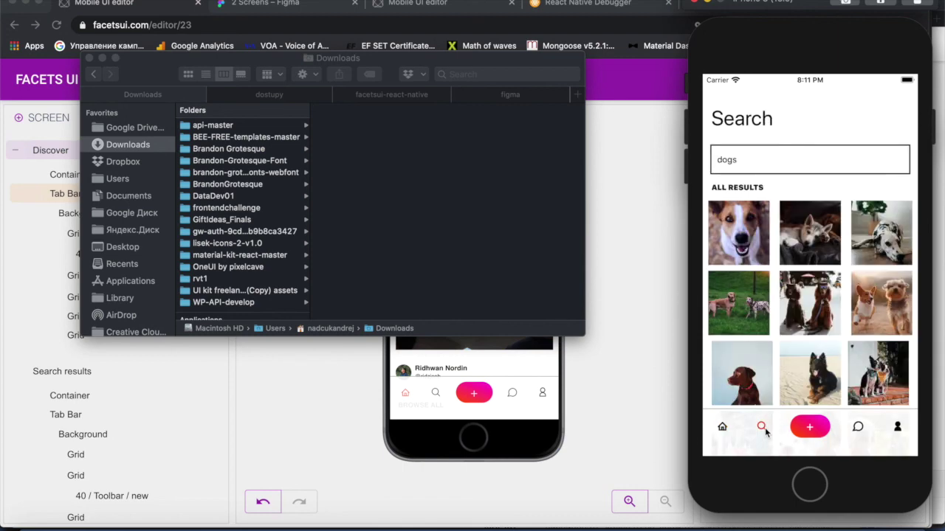
{"action": "left_click", "coordinate": [723, 428]}
{"action": "left_click", "coordinate": [763, 427]}
{"action": "left_click", "coordinate": [723, 428]}
{"action": "left_click", "coordinate": [763, 428]}
{"action": "left_click", "coordinate": [723, 429]}
{"action": "left_click", "coordinate": [762, 427]}
{"action": "scroll", "coordinate": [828, 242], "scroll_direction": "down", "scroll_amount": 5}
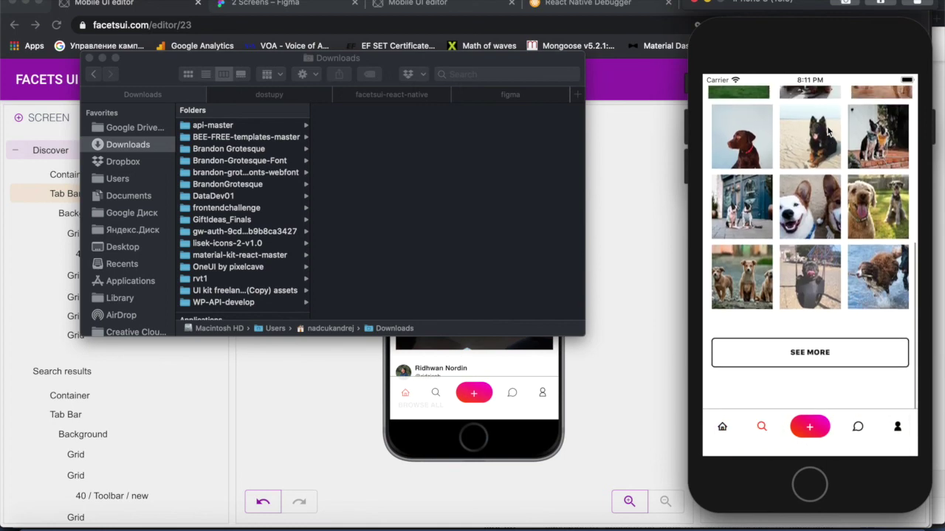
{"action": "scroll", "coordinate": [828, 242], "scroll_direction": "up", "scroll_amount": 5}
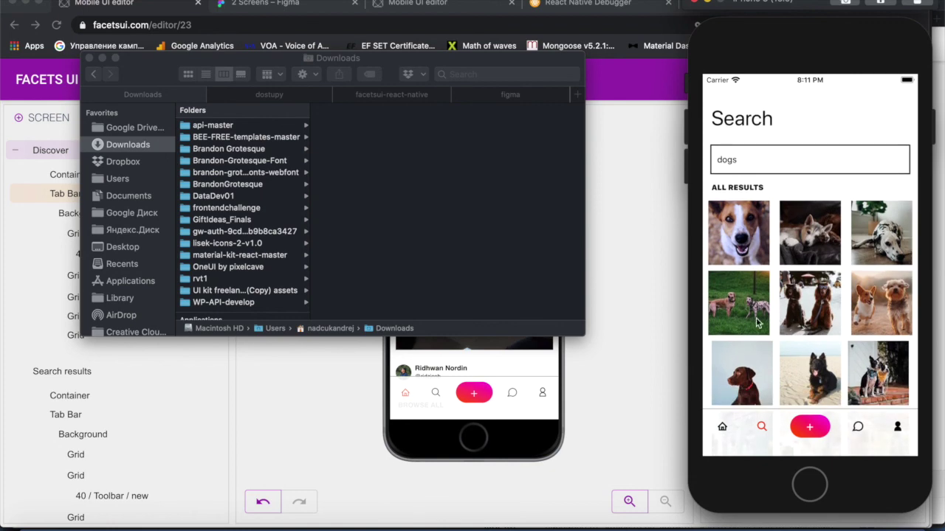
{"action": "left_click", "coordinate": [622, 377]}
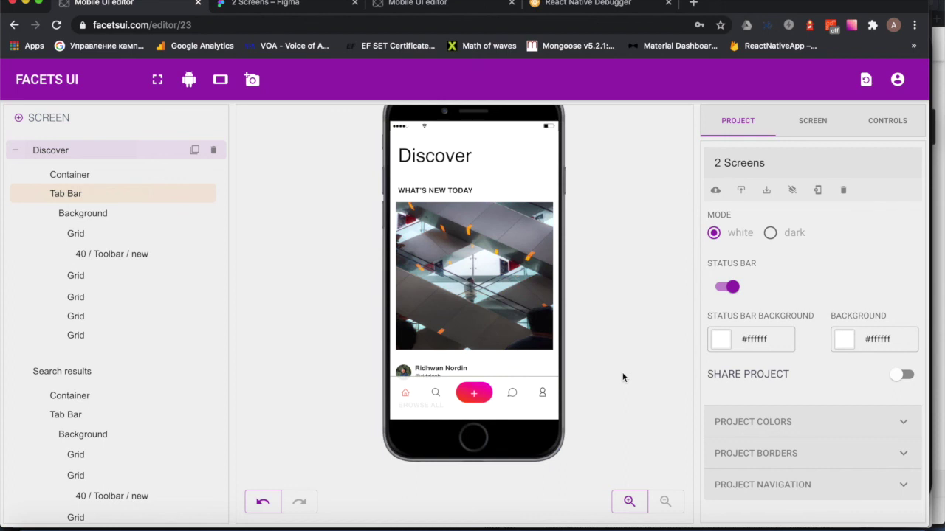
Bring the iPhone simulator, still on the dogs Search screen, back in front via the Dock
{"action": "left_click", "coordinate": [878, 522]}
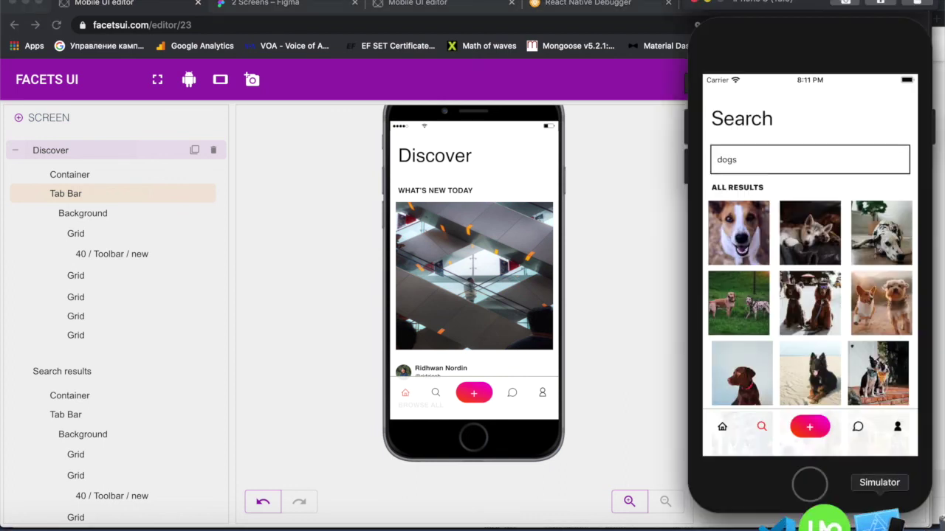